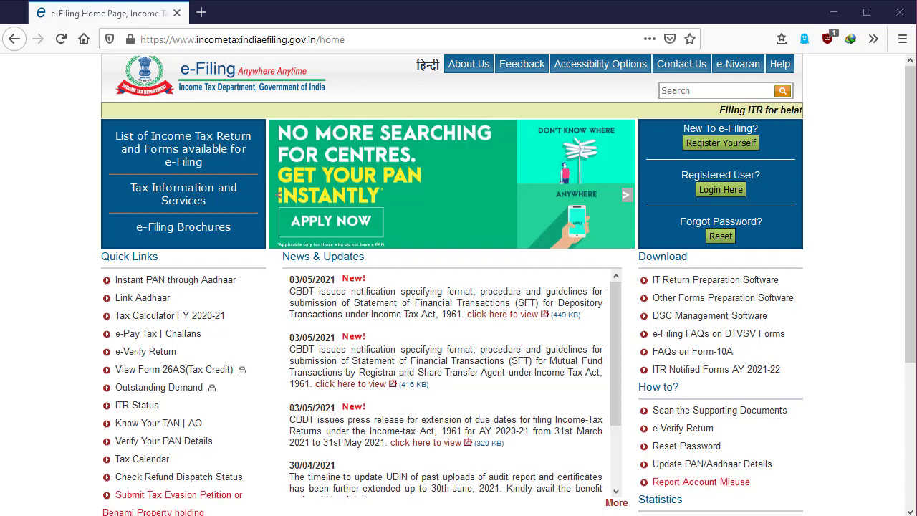
# Search the web for "java" in a new browser tab and open the java.com site
pyautogui.click(202, 12)
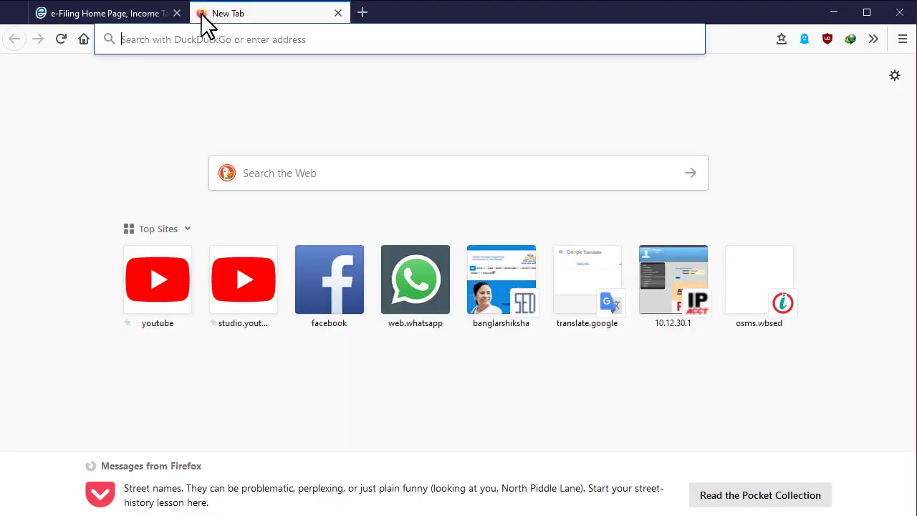
pyautogui.click(266, 41)
pyautogui.click(713, 97)
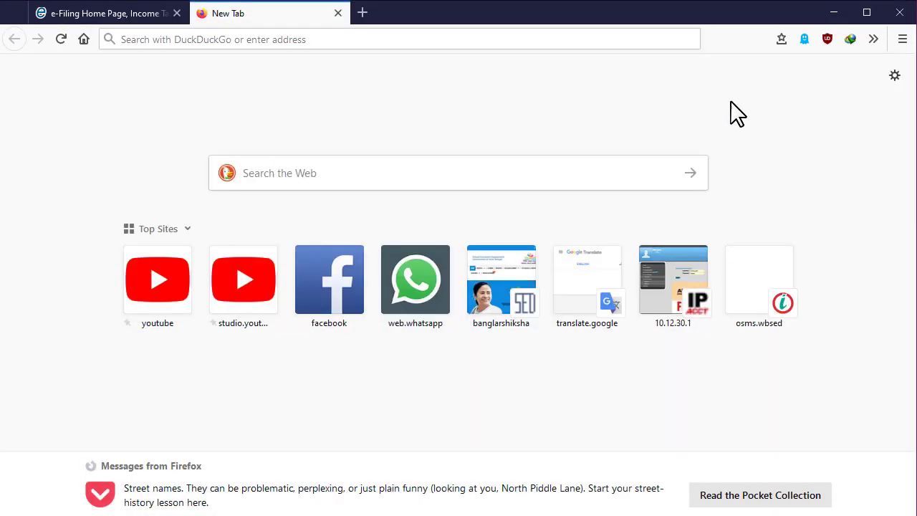
pyautogui.click(452, 172)
pyautogui.write('java')
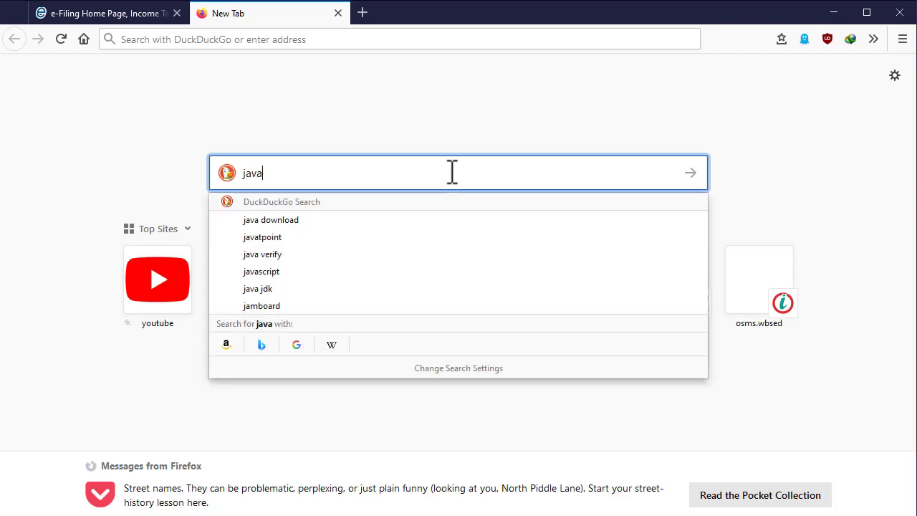
pyautogui.press('Return')
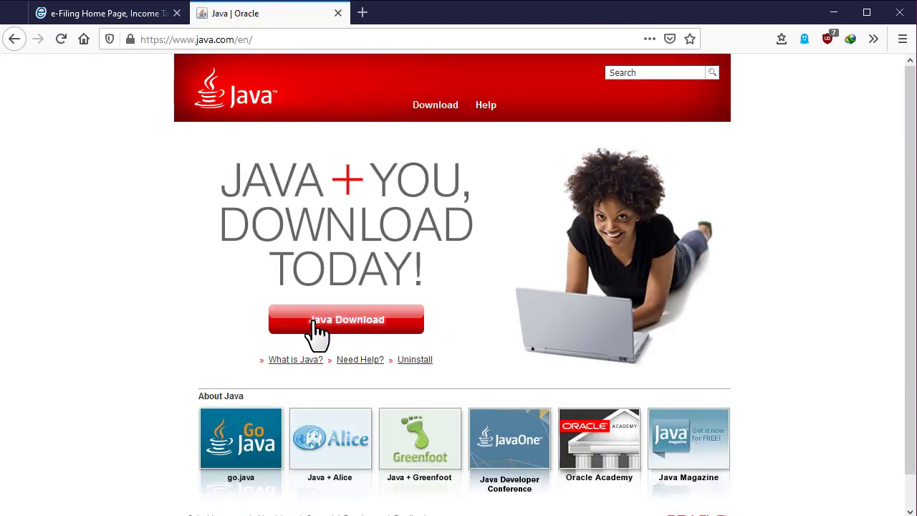
# Download the 64-bit Java for Windows installer, saving jre-8u291-windows-x64.exe, and check its download progress
pyautogui.click(369, 326)
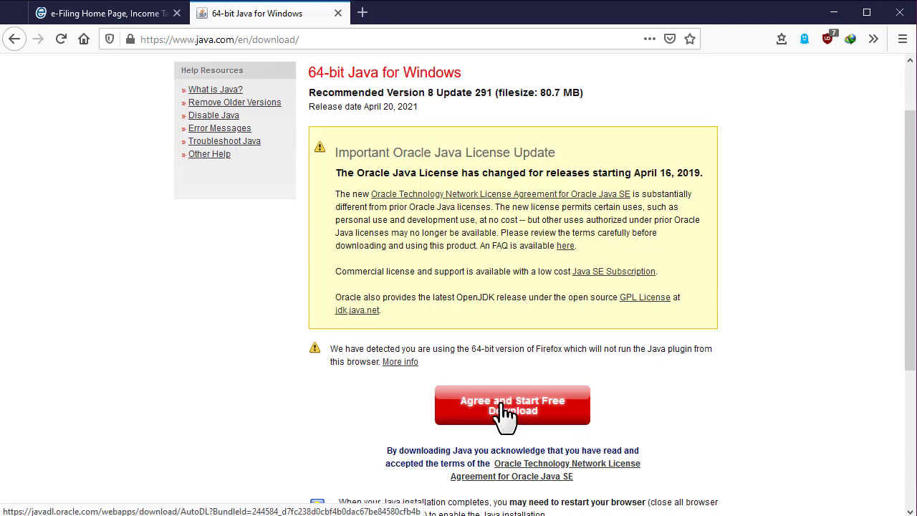
pyautogui.click(505, 412)
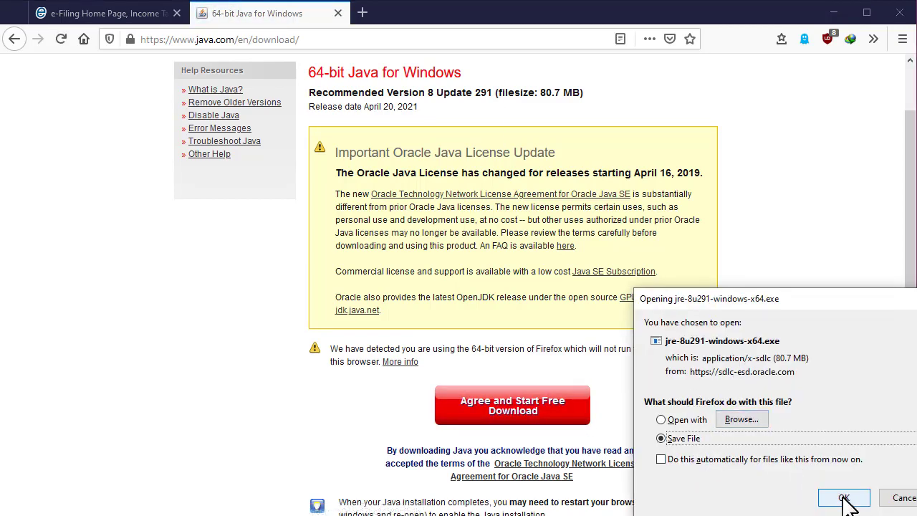
pyautogui.click(844, 499)
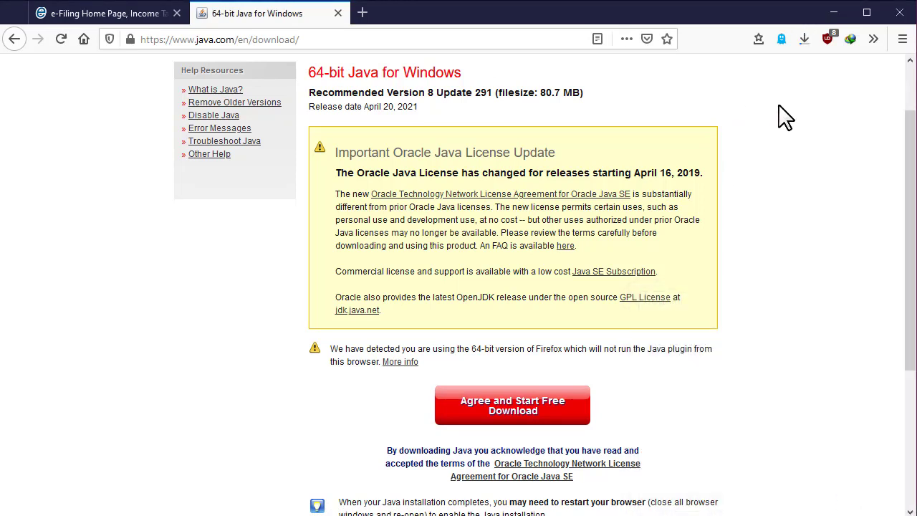
pyautogui.click(804, 39)
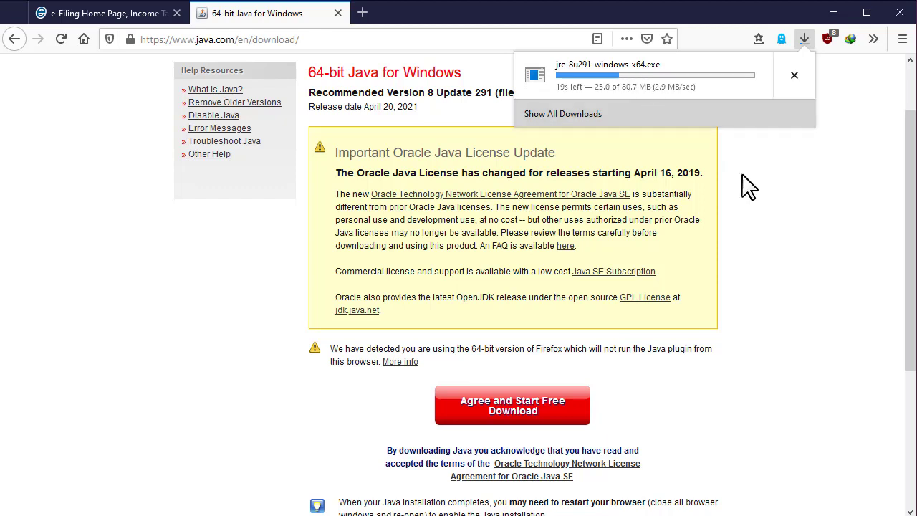
pyautogui.click(824, 254)
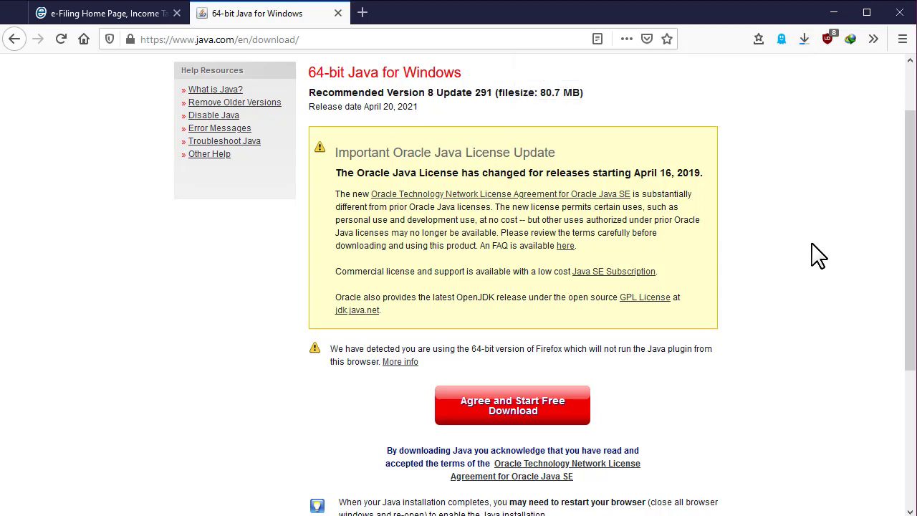
# Open the IT Return Preparation Software downloads page on the e-Filing site and dismiss the important note
pyautogui.click(120, 13)
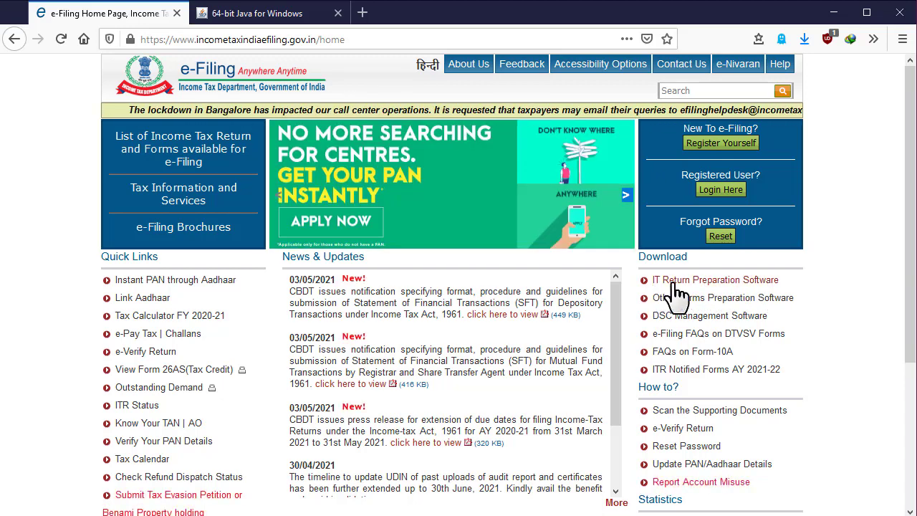
pyautogui.click(733, 288)
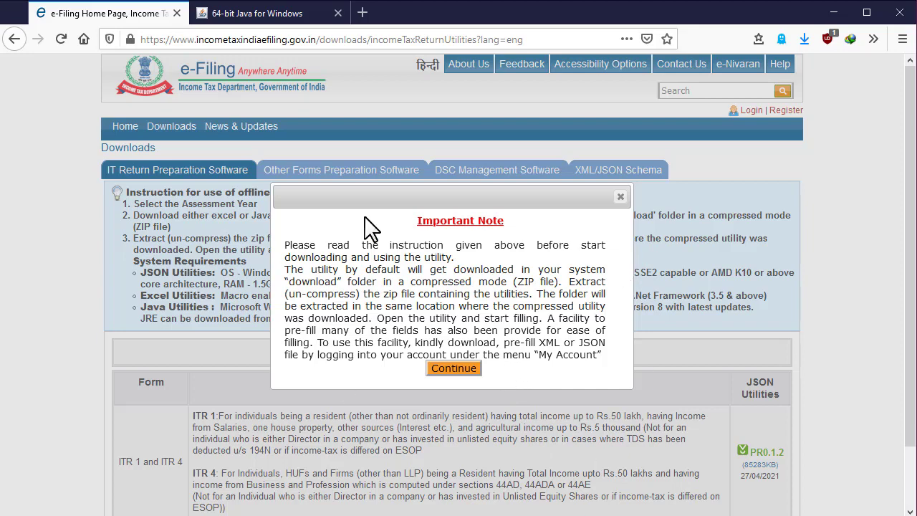
pyautogui.click(453, 368)
pyautogui.scroll(-2, 511, 405)
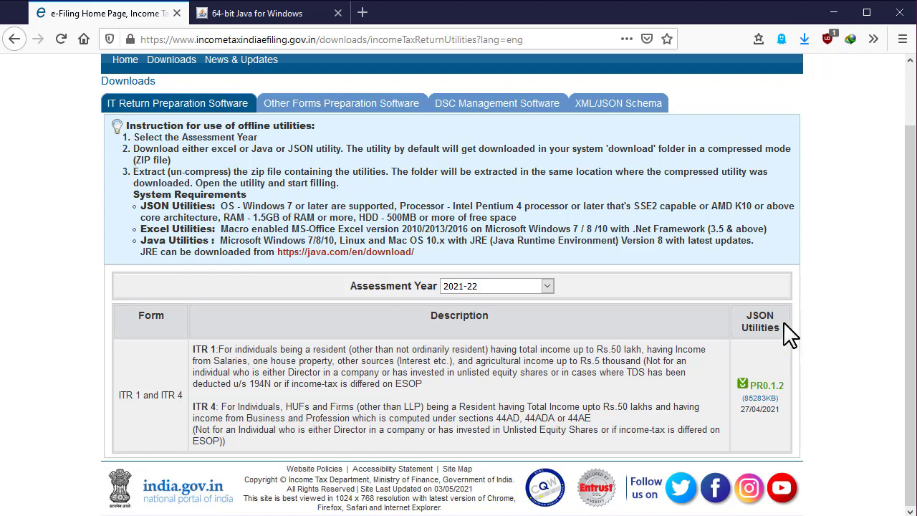
# Download the JSON utility for ITR 1 and ITR 4 and save ITRUtilitynew_2021.zip
pyautogui.click(758, 391)
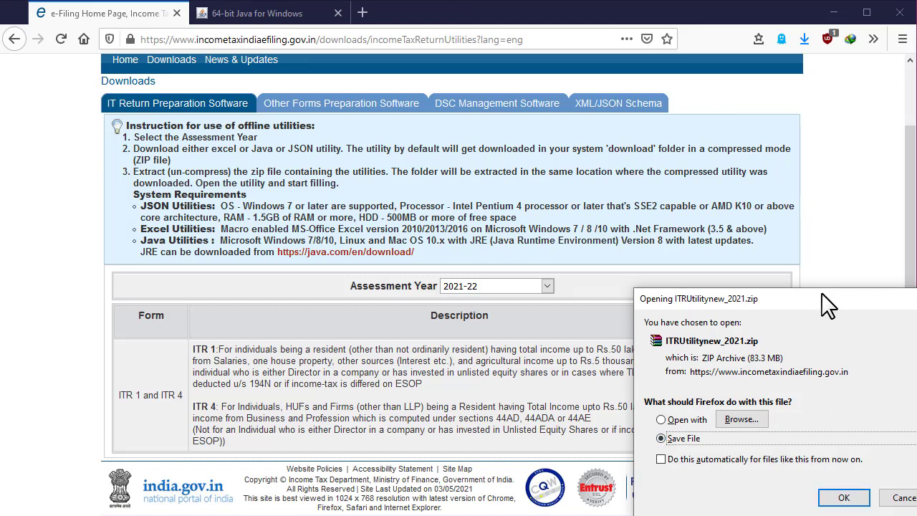
pyautogui.moveTo(828, 301); pyautogui.dragTo(752, 248)
pyautogui.click(767, 445)
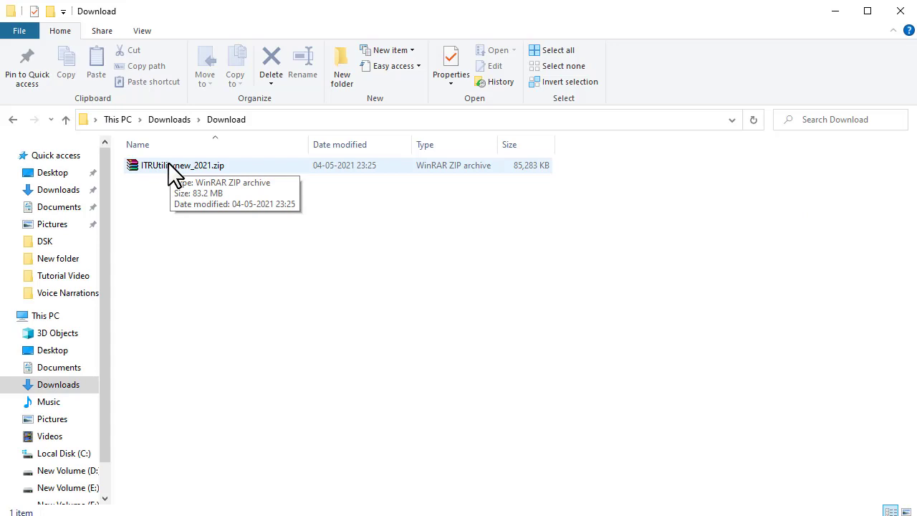
# Extract ITRUtilitynew_2021.zip directly into the current Download folder
pyautogui.rightClick(156, 172)
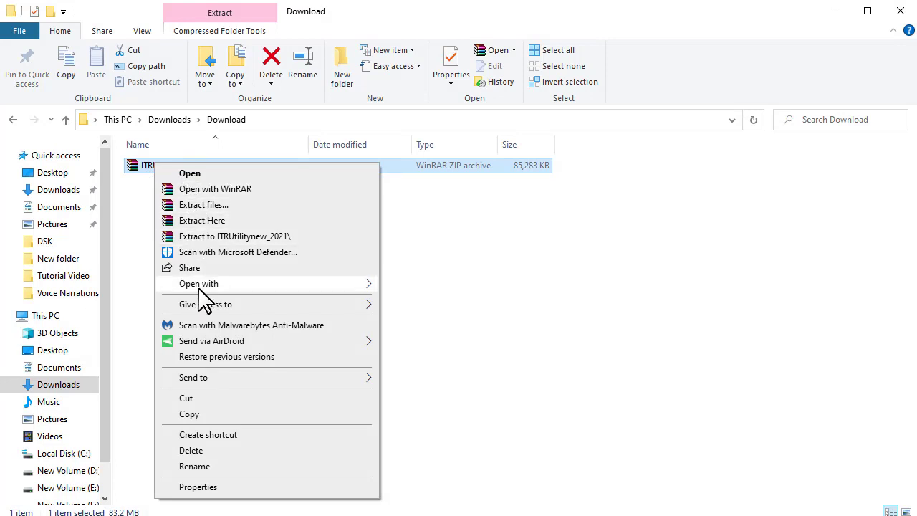
pyautogui.rightClick(154, 169)
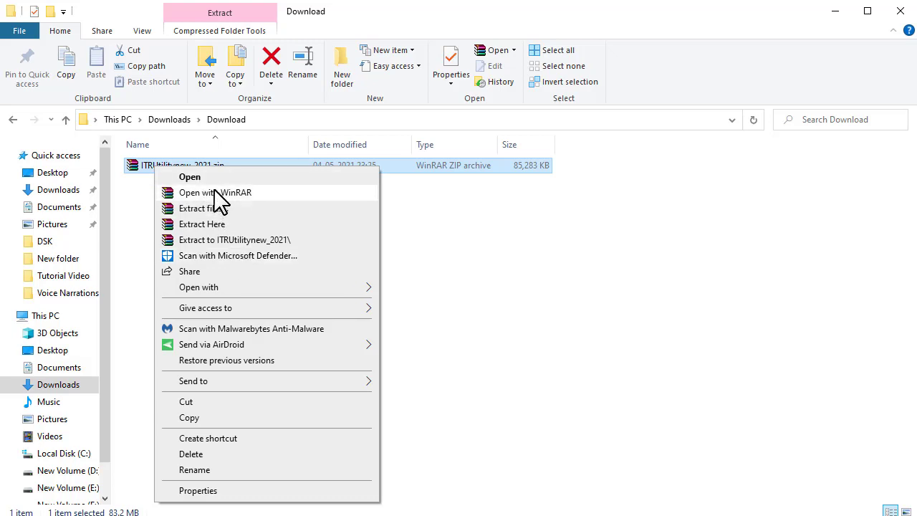
pyautogui.click(204, 225)
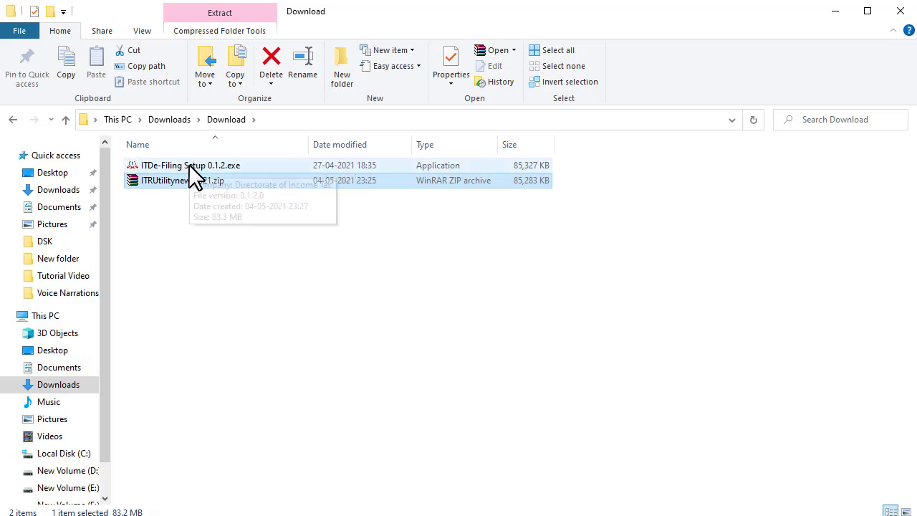
# Run ITDe-Filing Setup 0.1.2.exe and start filing returns for A.Y. 2021-22 in the desktop utility
pyautogui.click(188, 164)
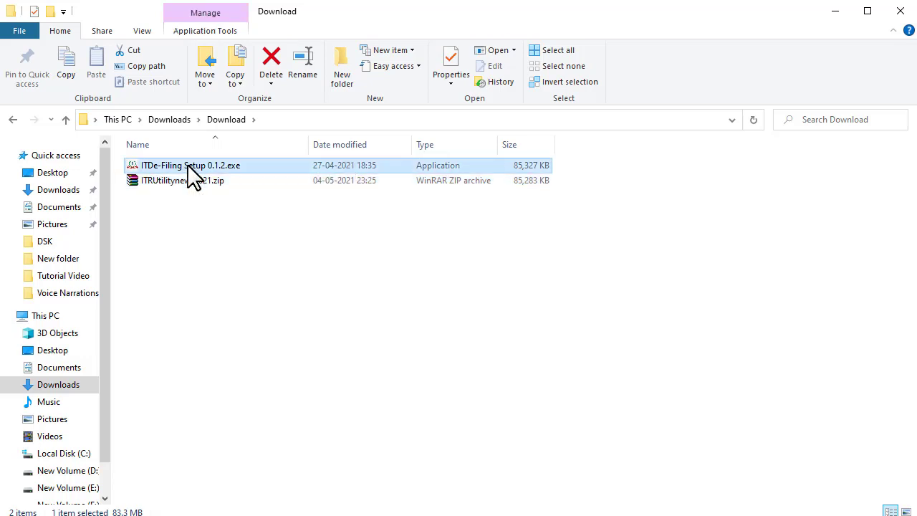
pyautogui.doubleClick(187, 165)
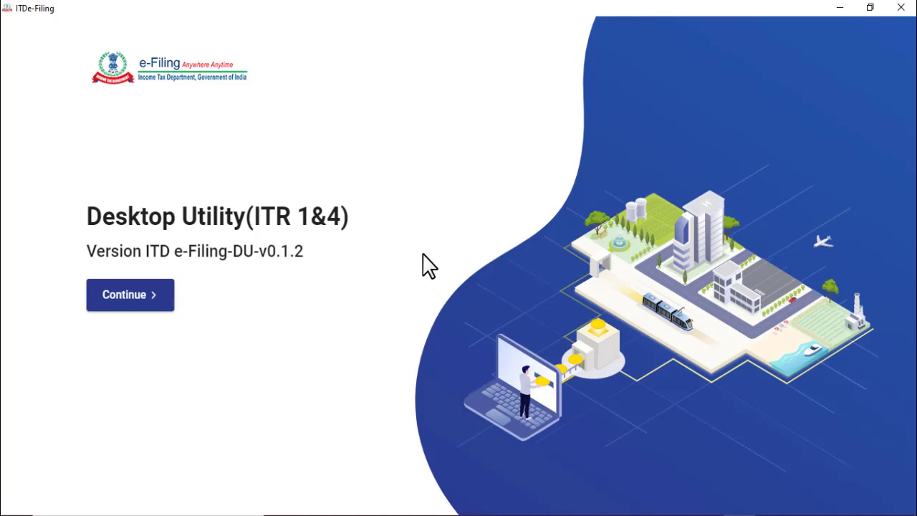
pyautogui.click(125, 310)
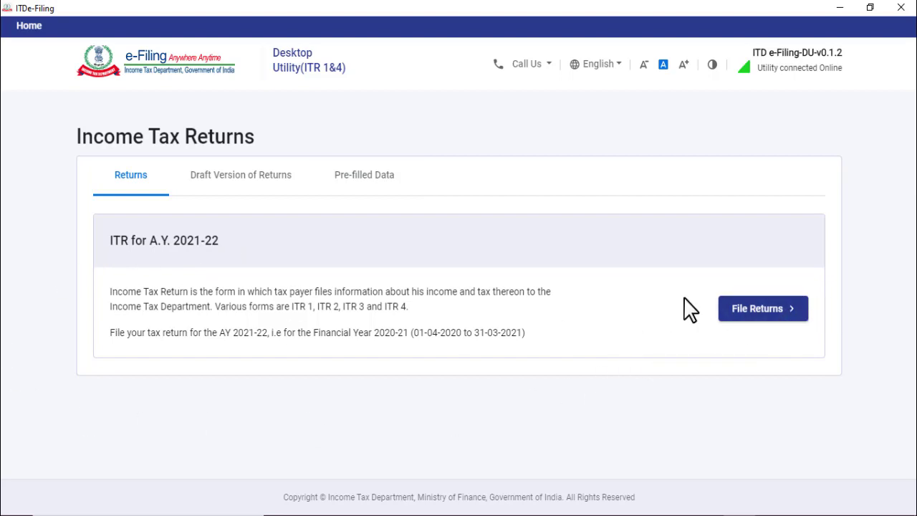
pyautogui.click(762, 309)
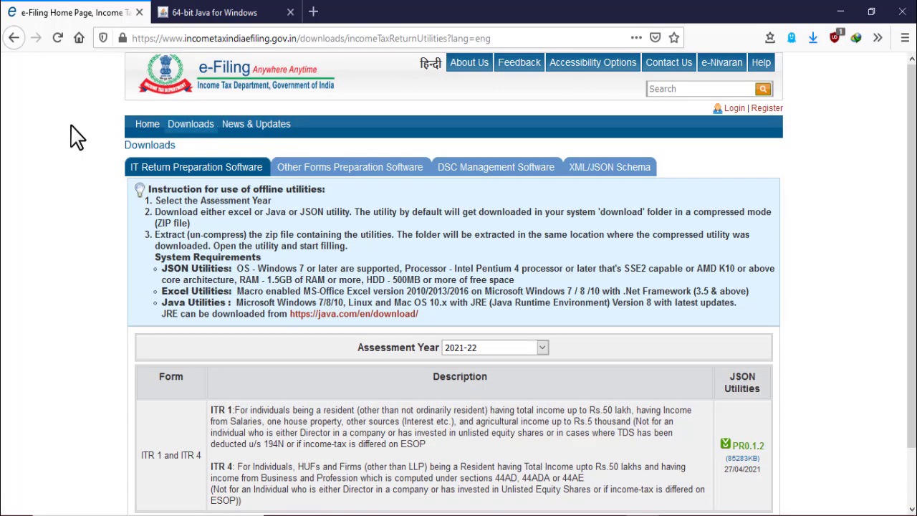
# Go to the e-Filing home page in Firefox and log in as a registered user with the user ID, password and captcha code
pyautogui.click(141, 125)
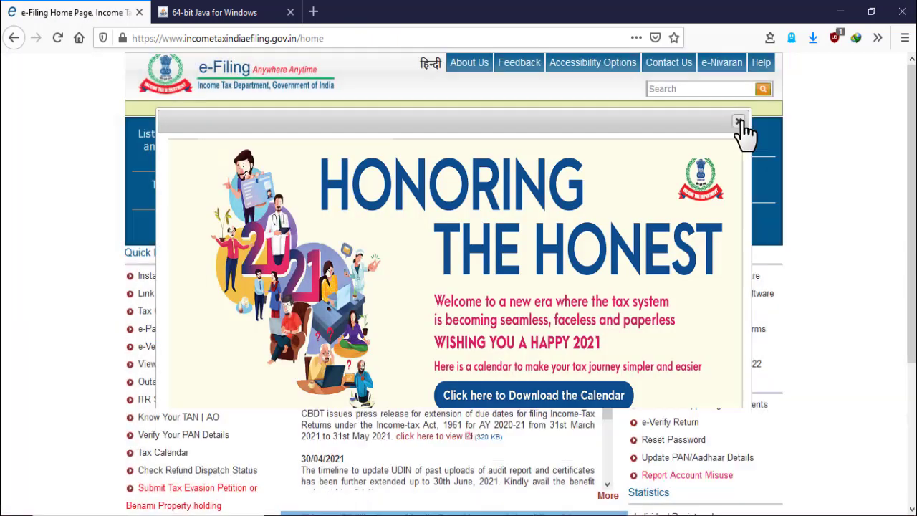
pyautogui.click(739, 124)
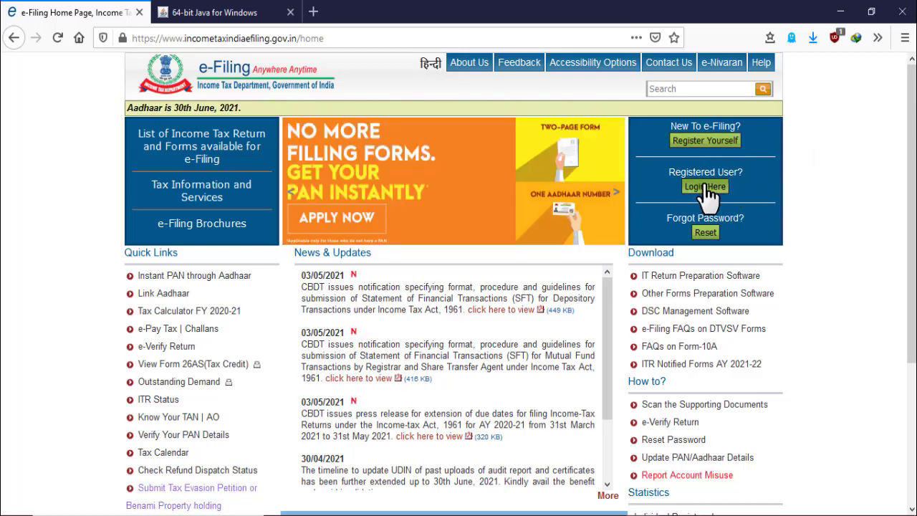
pyautogui.click(705, 187)
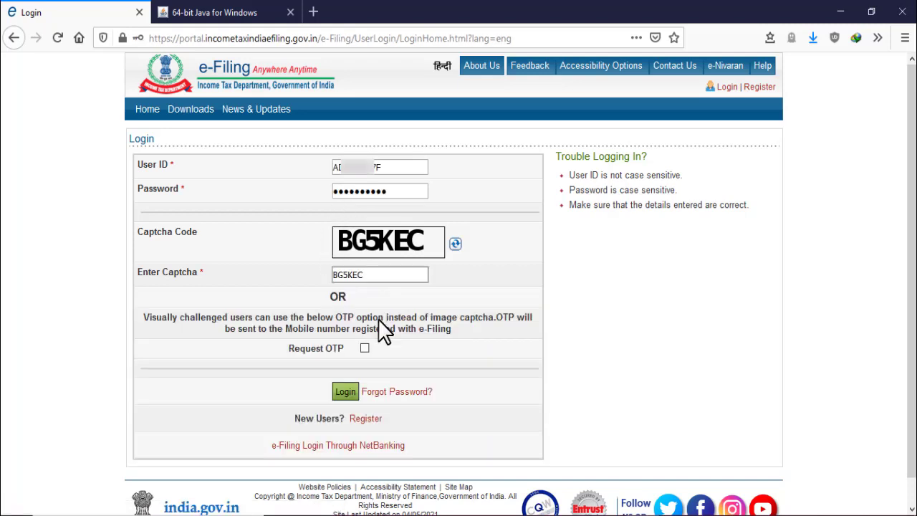
pyautogui.click(347, 393)
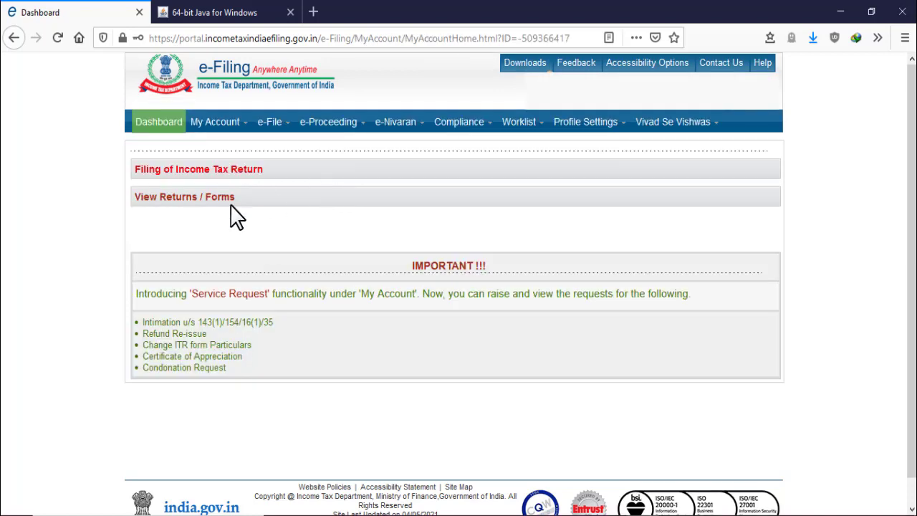
# Download the account's pre-filled data for AY 2021-22 and save it as PrefillJSON.json
pyautogui.click(191, 200)
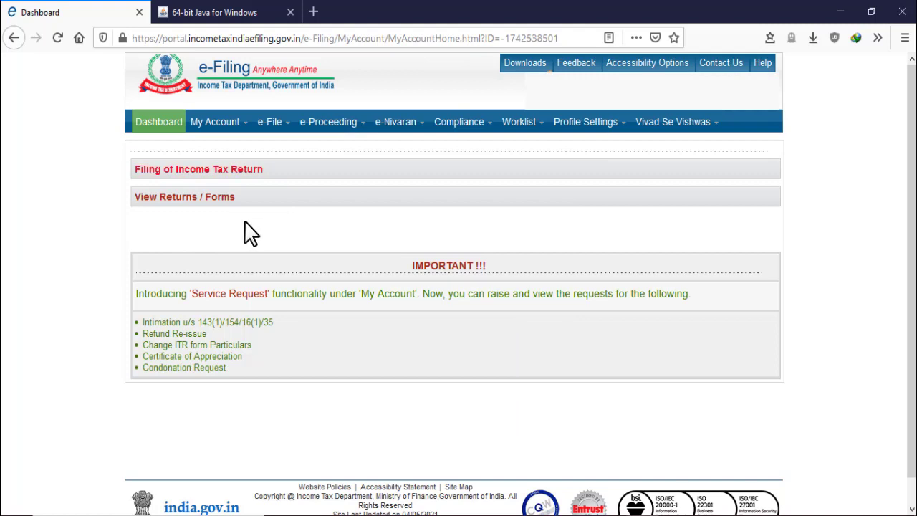
pyautogui.moveTo(215, 131)
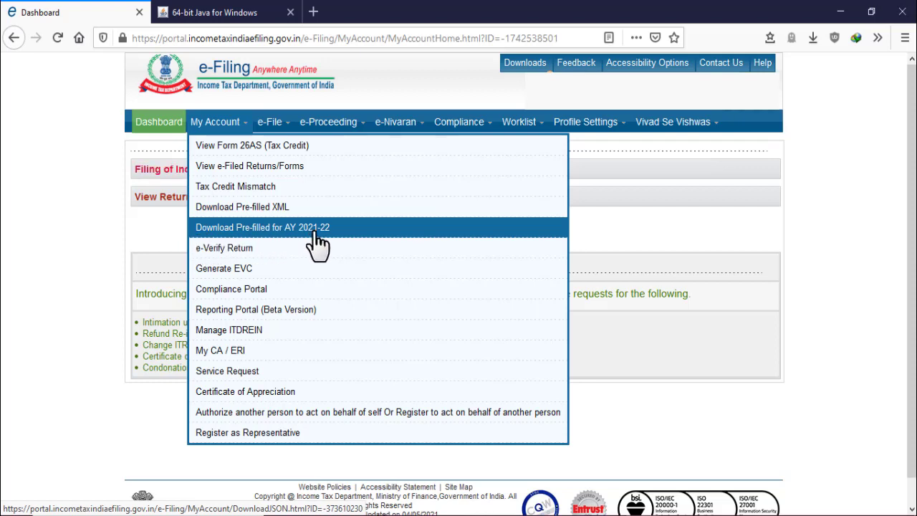
pyautogui.click(275, 229)
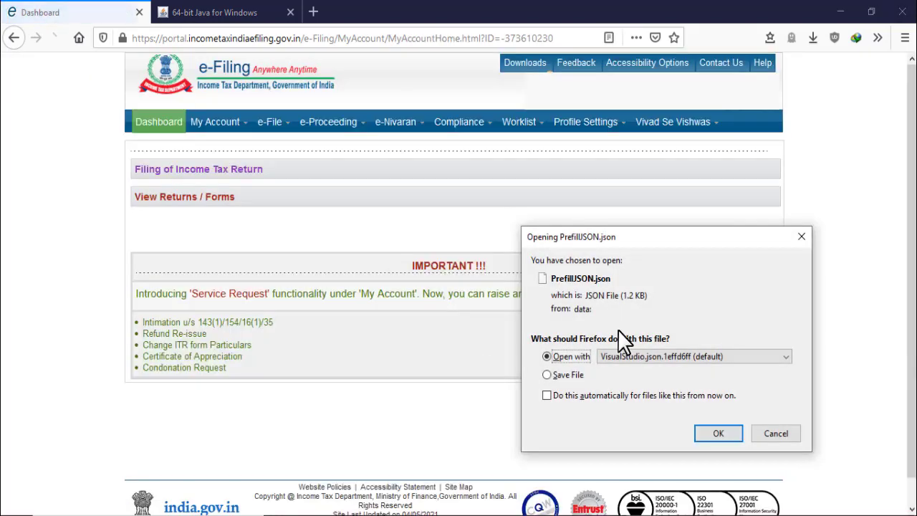
pyautogui.click(564, 375)
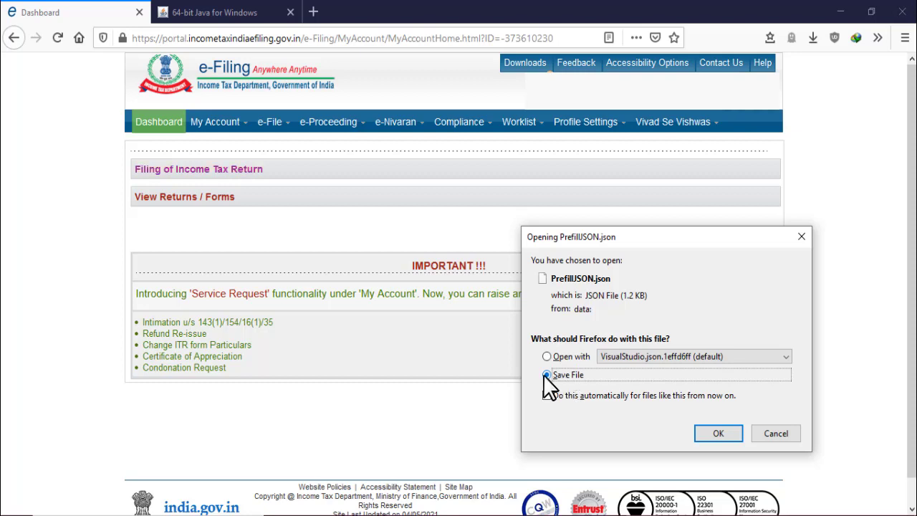
pyautogui.click(715, 433)
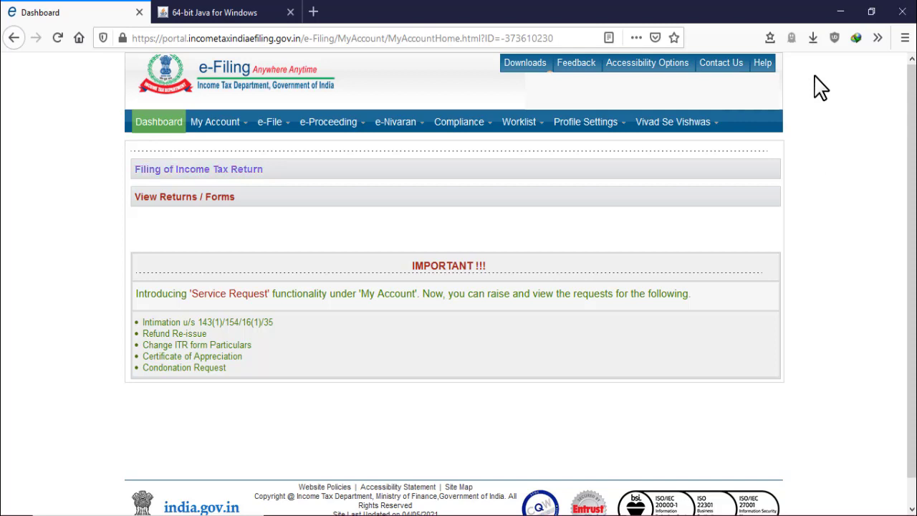
# Switch to the ITDe-Filing utility, choose to import pre-filled data, and specify the taxpayer's PAN and assessment year 2021-22
pyautogui.hotkey('alt', 'Tab')
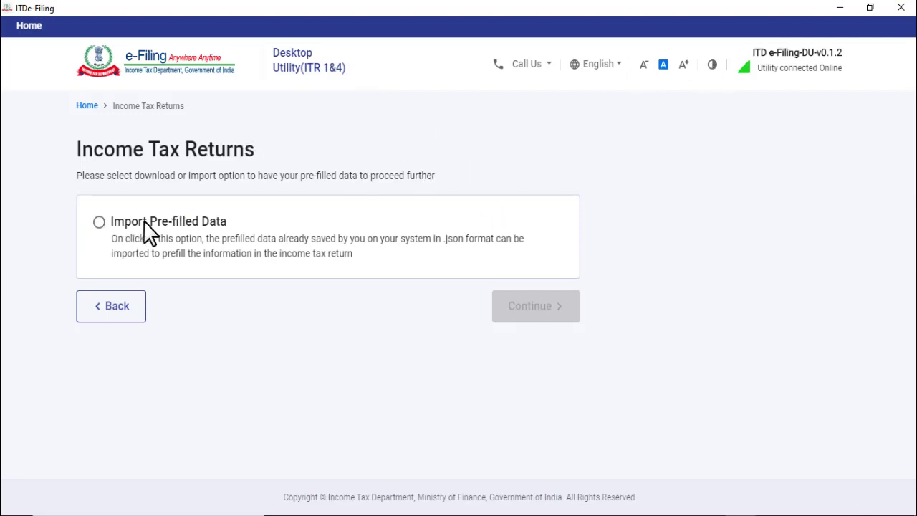
pyautogui.click(98, 223)
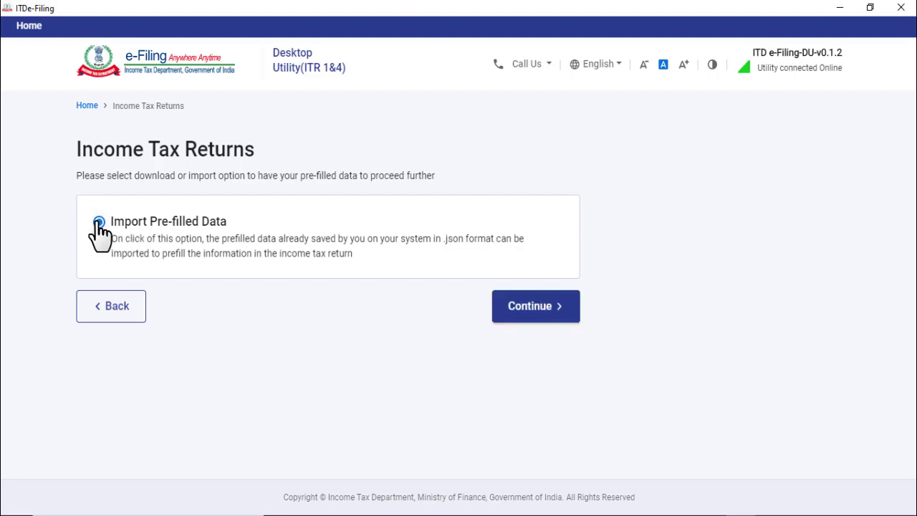
pyautogui.click(545, 308)
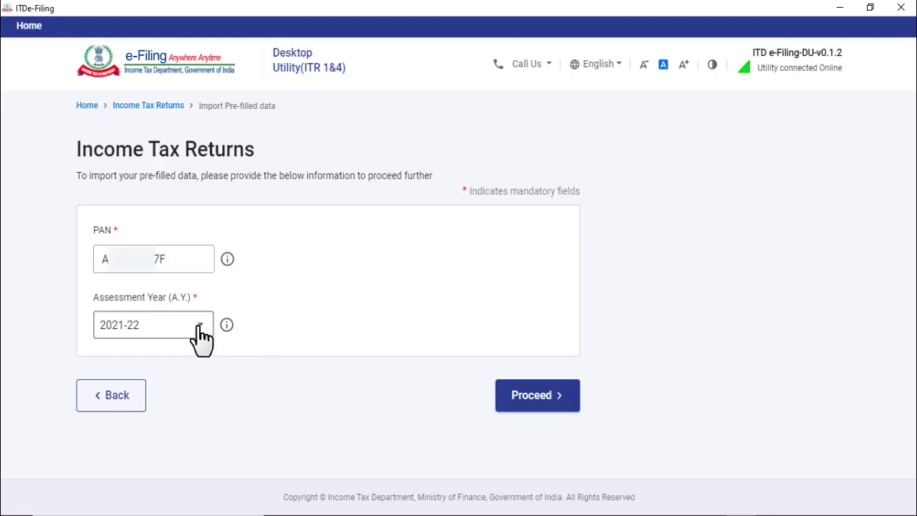
pyautogui.click(201, 330)
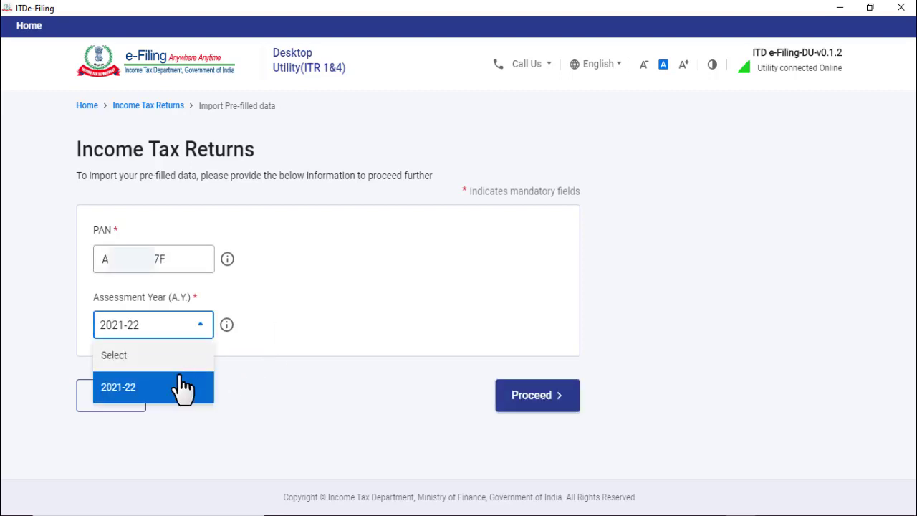
pyautogui.click(122, 393)
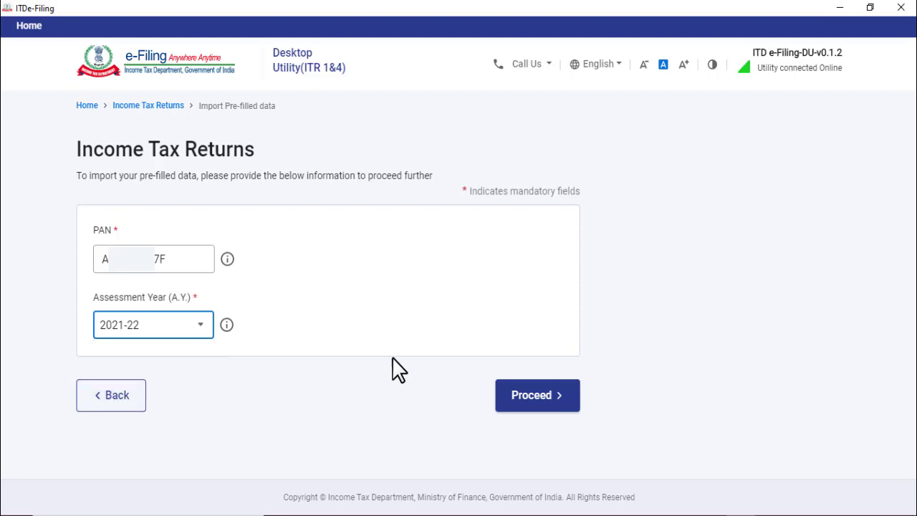
# Continue to the pre-fill data import, attach PrefillJSON.json from the Download folder, and proceed with the imported file
pyautogui.click(545, 401)
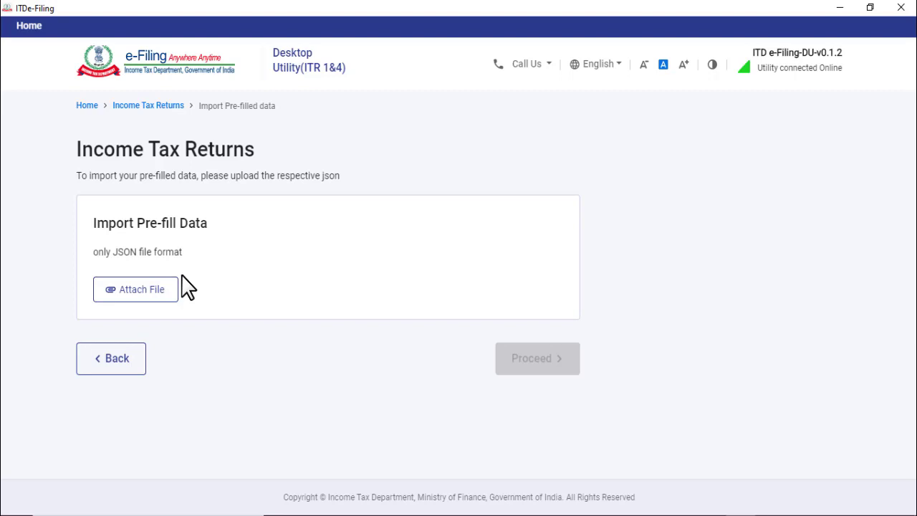
pyautogui.click(145, 293)
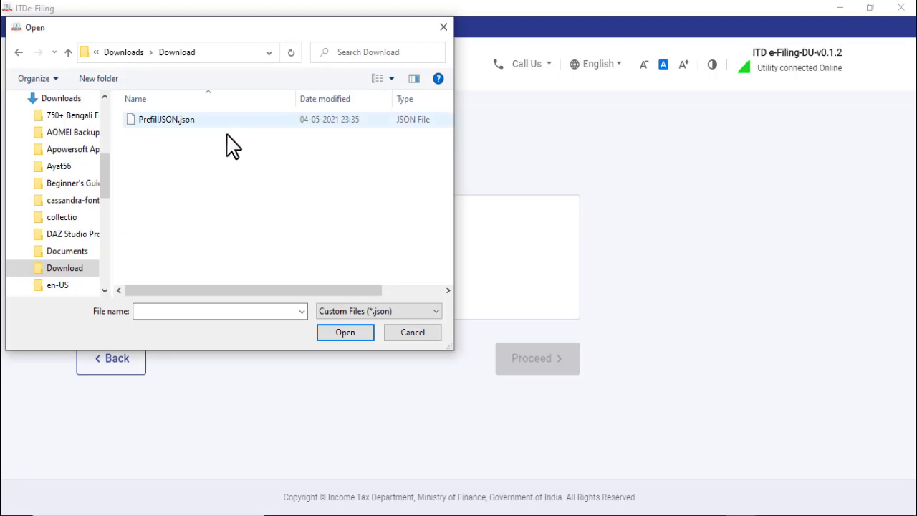
pyautogui.click(159, 120)
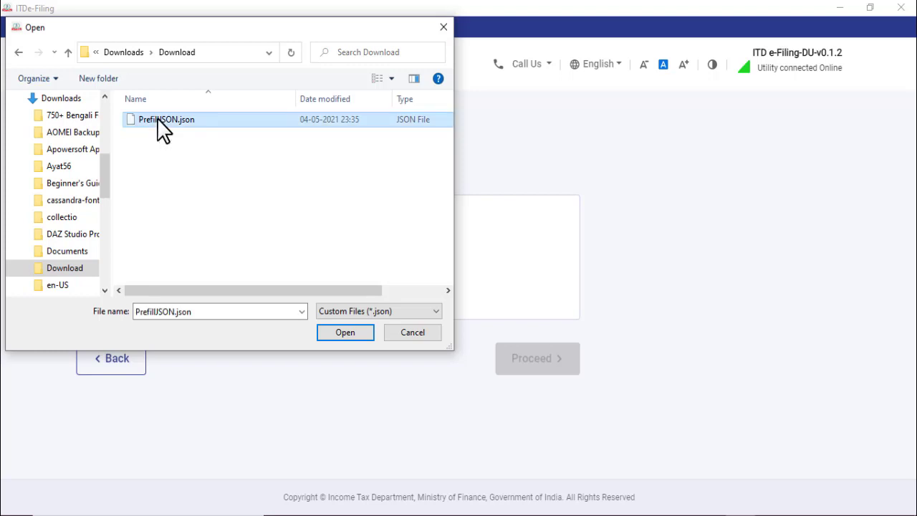
pyautogui.click(343, 332)
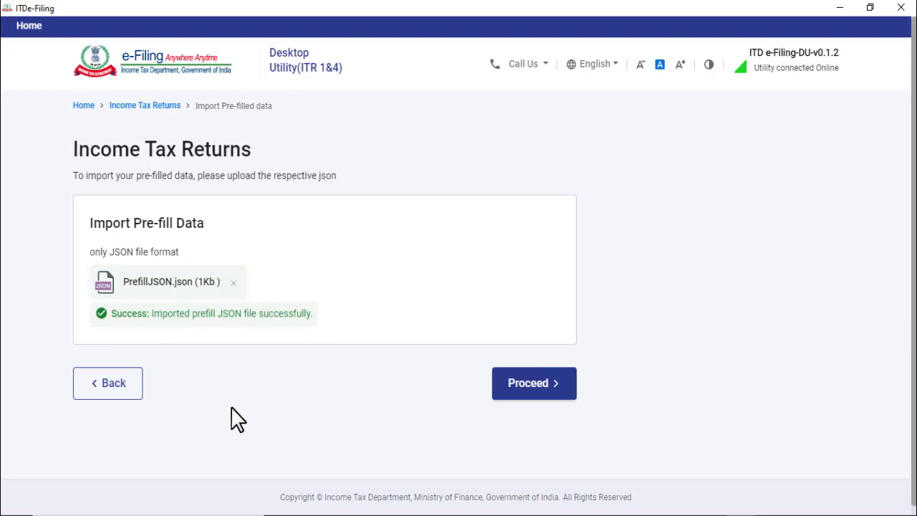
pyautogui.click(531, 387)
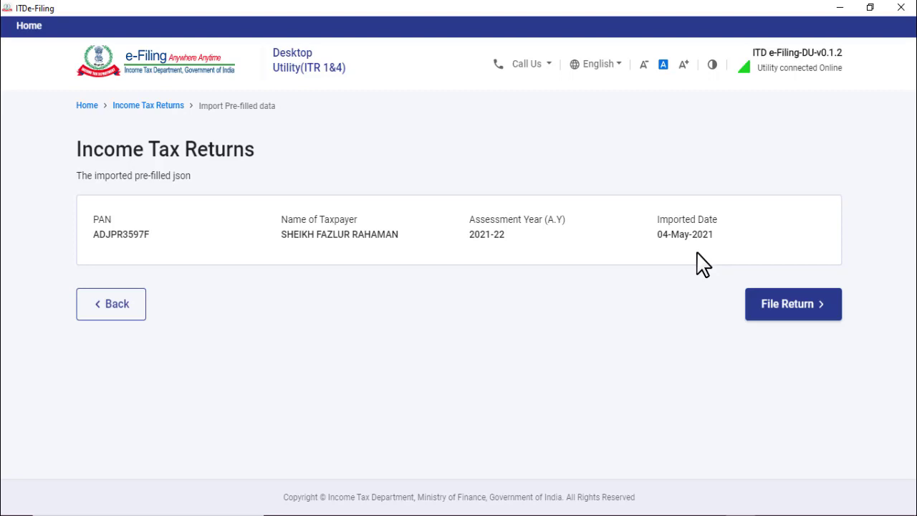
# Start filing the return from the imported data and set the applicable status to Individual
pyautogui.click(790, 315)
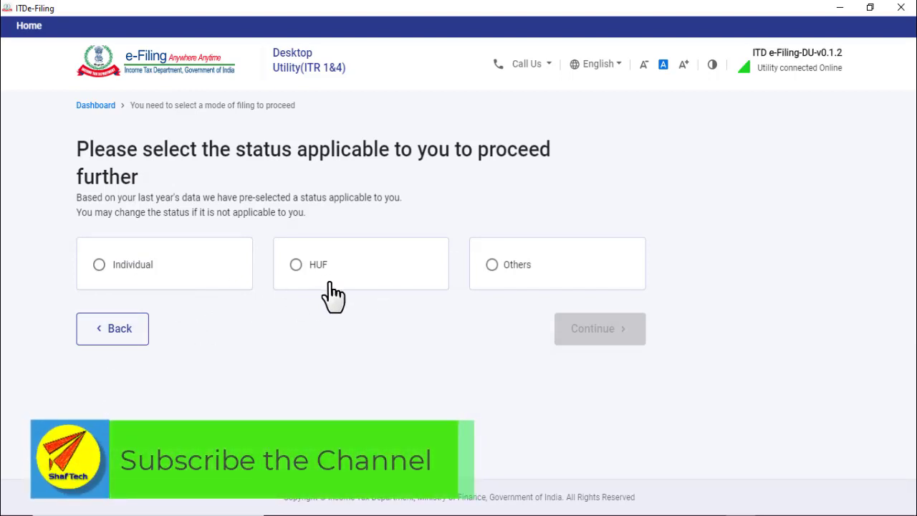
pyautogui.click(99, 265)
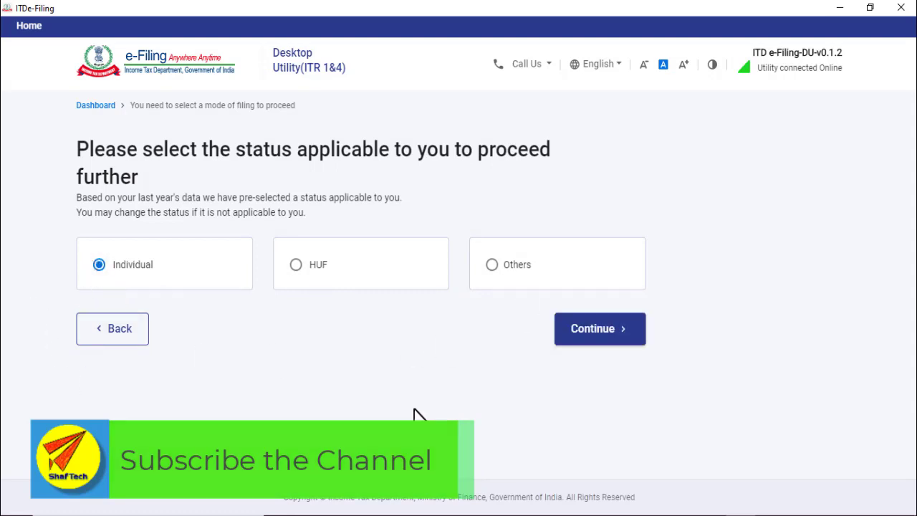
pyautogui.click(601, 335)
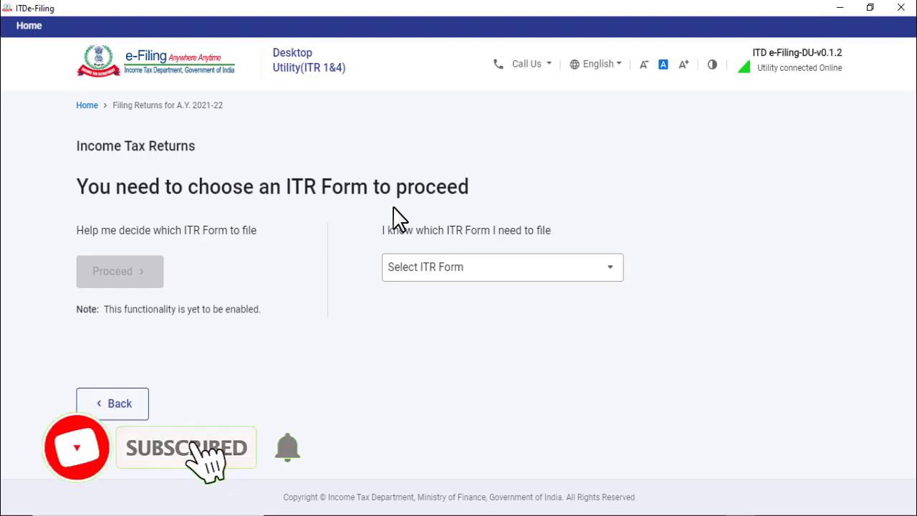
# Choose ITR - 1 as the form to file, proceed with it, and get the return started
pyautogui.click(525, 272)
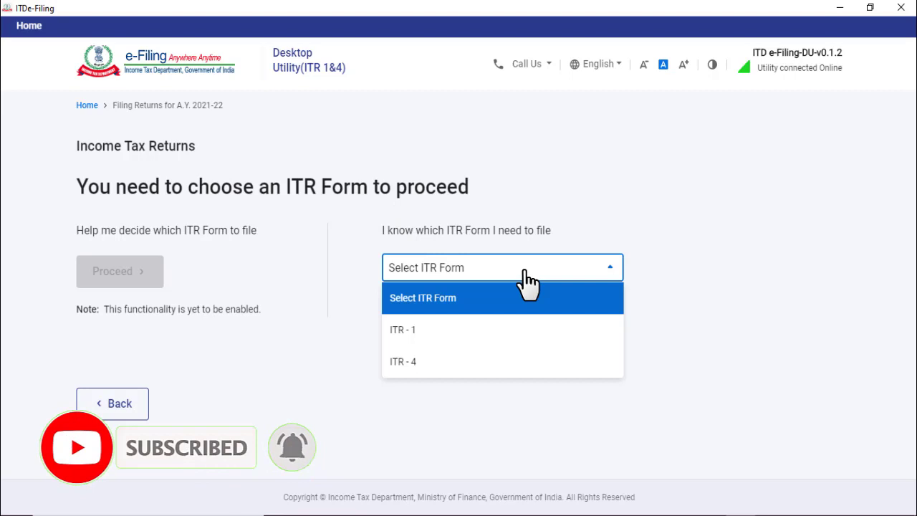
pyautogui.click(422, 329)
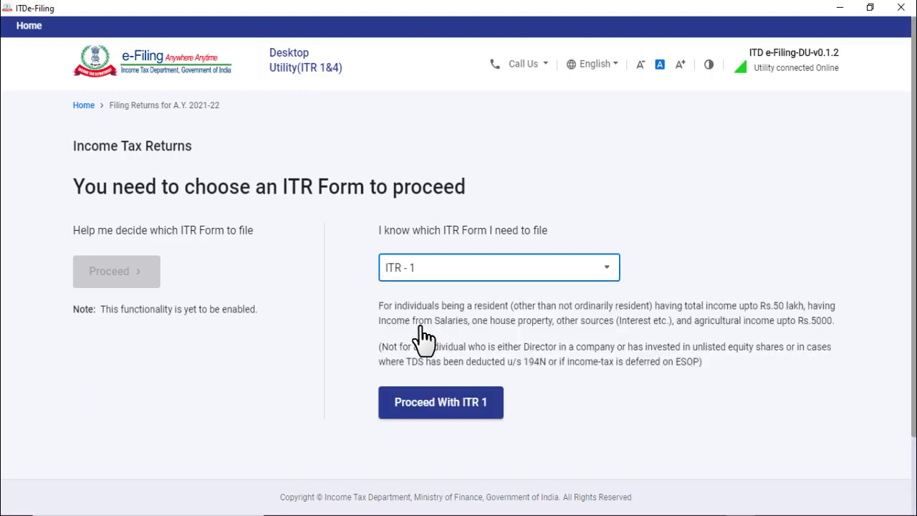
pyautogui.click(448, 415)
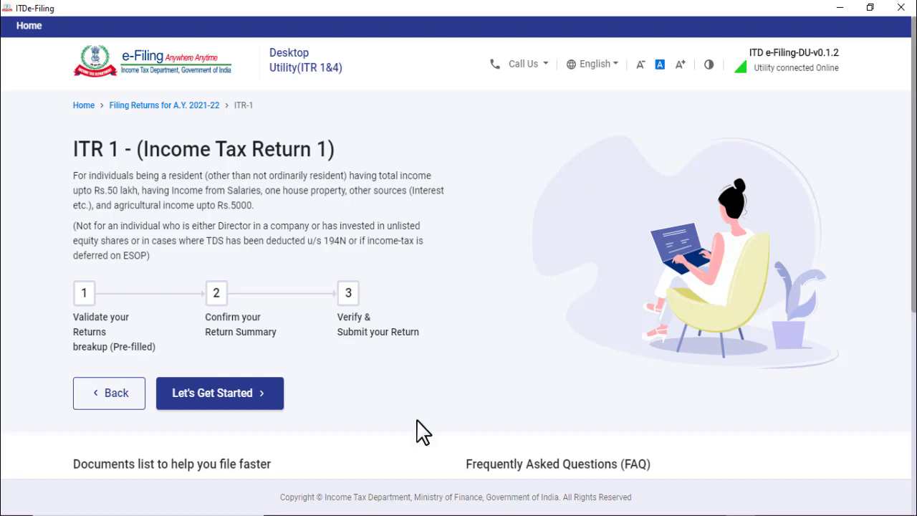
pyautogui.click(230, 401)
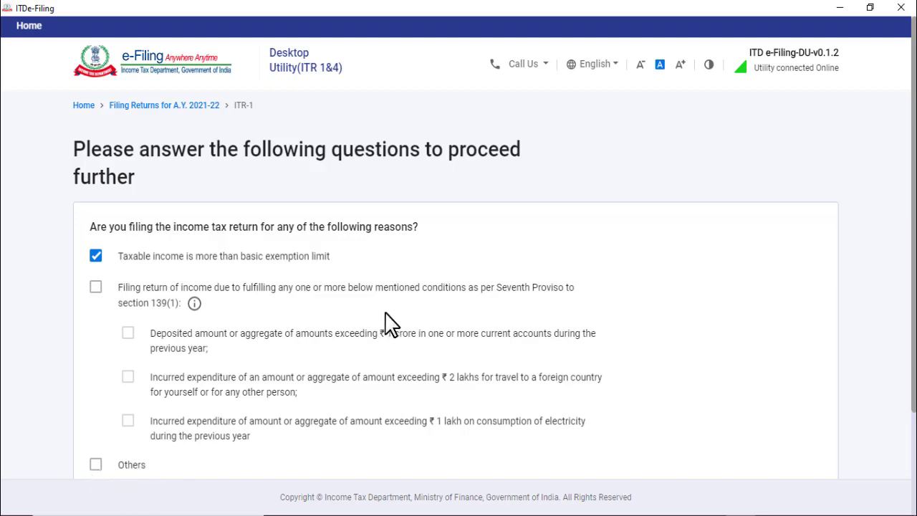
# Continue with taxable income above the basic exemption limit as the only reason for filing the return
pyautogui.scroll(-2, 390, 324)
pyautogui.scroll(1, 390, 323)
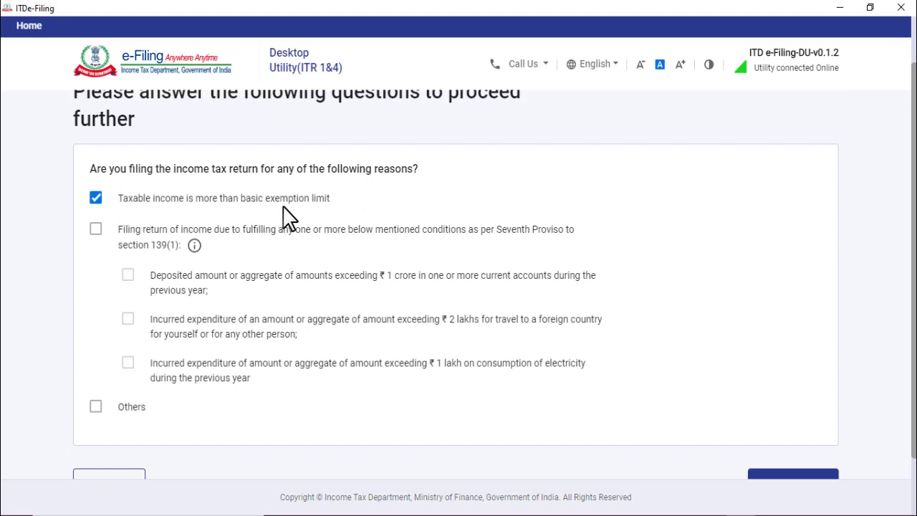
pyautogui.scroll(-2, 501, 279)
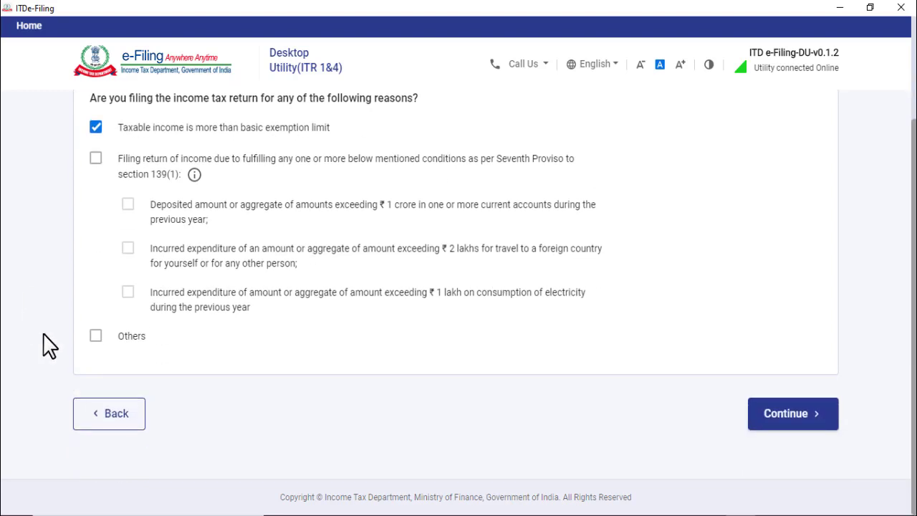
pyautogui.click(807, 428)
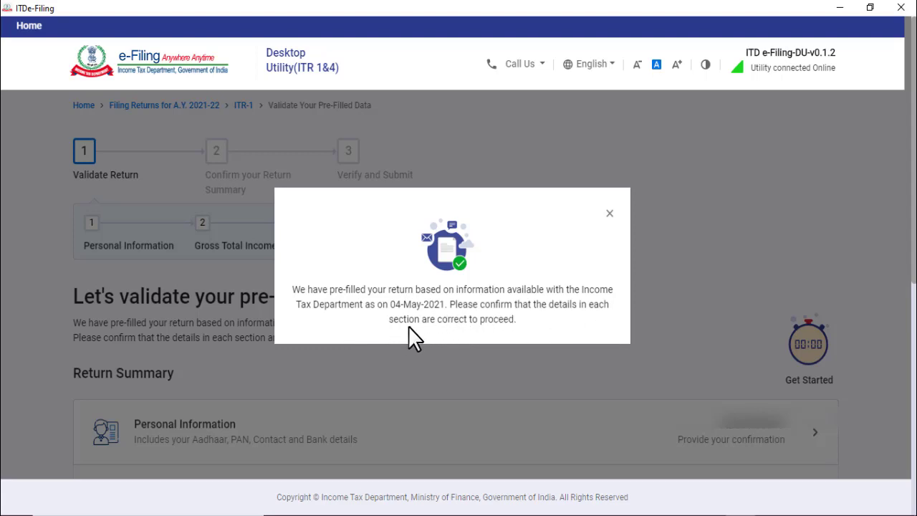
# Dismiss the pre-filled data notice and open the Personal Information section of the return summary
pyautogui.click(610, 213)
pyautogui.scroll(-3, 495, 258)
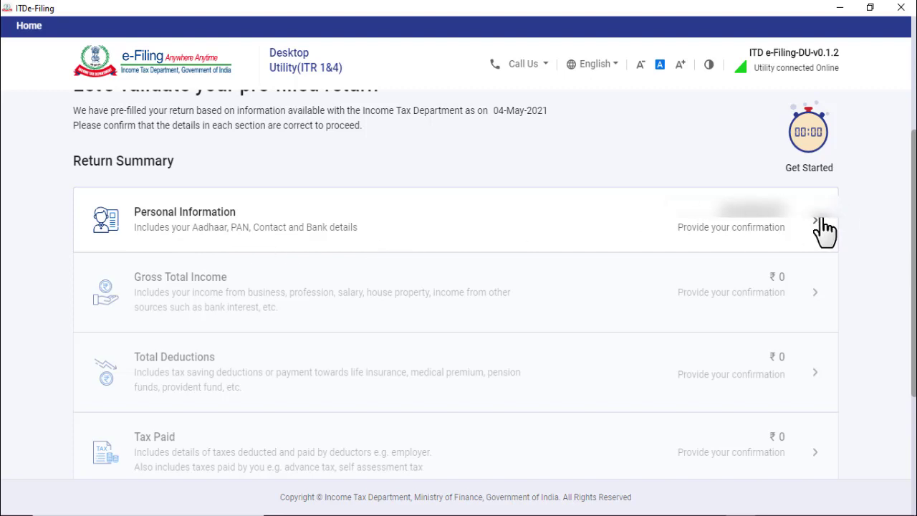
pyautogui.click(768, 230)
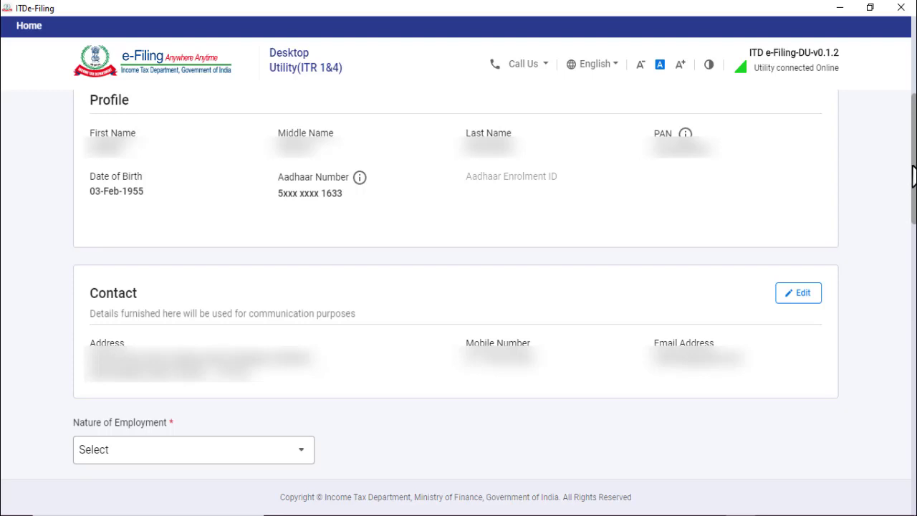
# Set the nature of employment to State Government in the personal information
pyautogui.moveTo(914, 181); pyautogui.dragTo(911, 266)
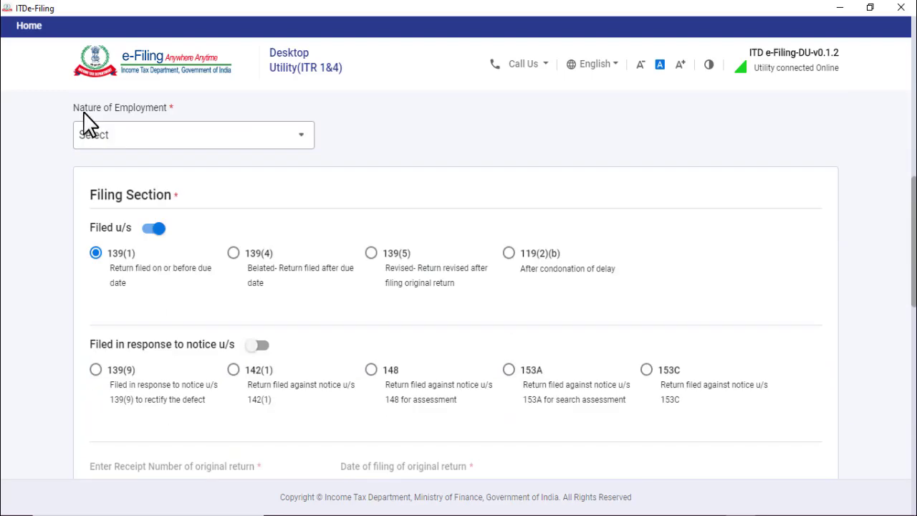
pyautogui.click(306, 142)
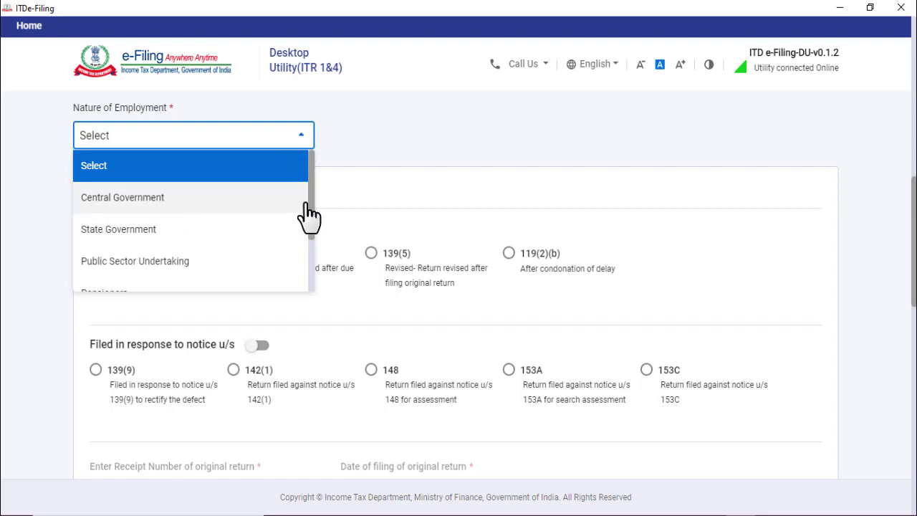
pyautogui.moveTo(313, 199); pyautogui.dragTo(312, 256)
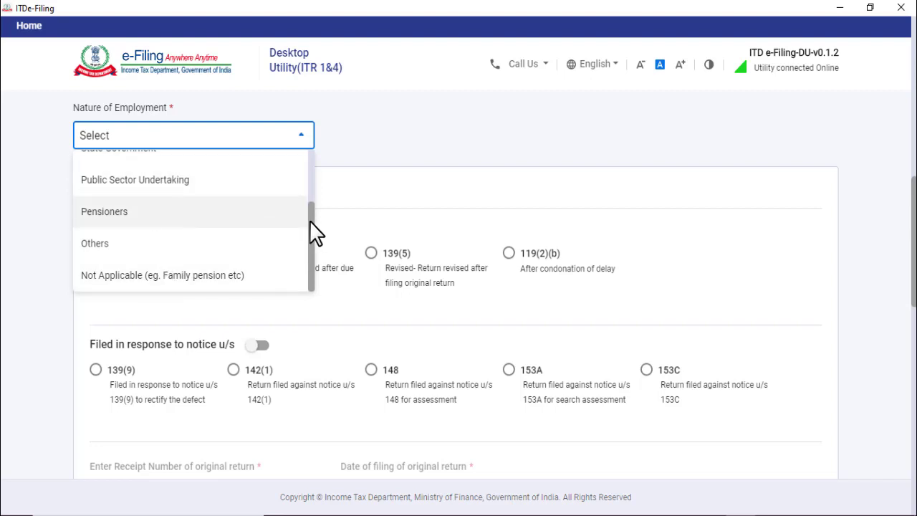
pyautogui.moveTo(311, 223); pyautogui.dragTo(310, 192)
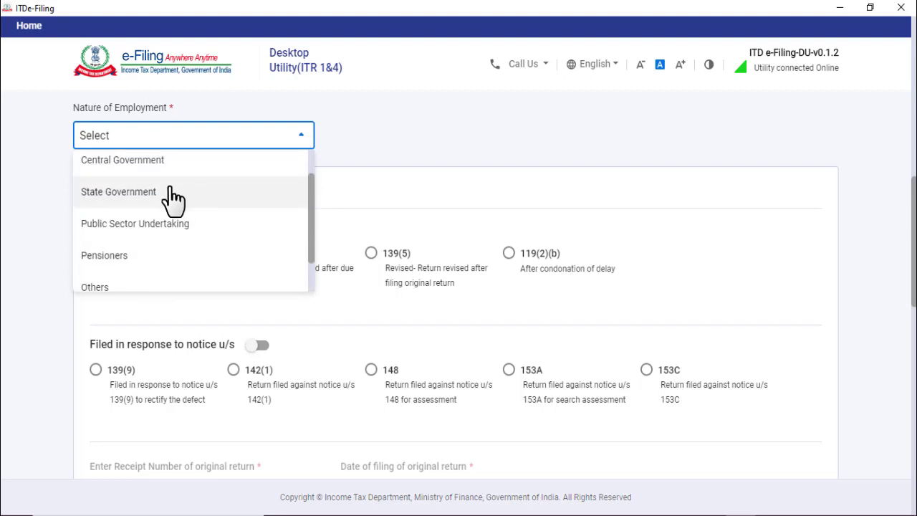
pyautogui.scroll(-1, 143, 251)
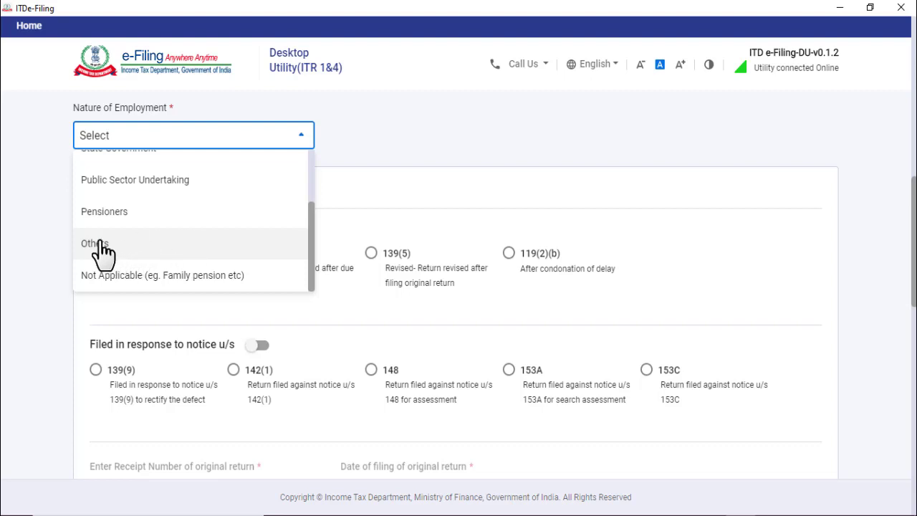
pyautogui.scroll(2, 127, 249)
pyautogui.scroll(-2, 129, 251)
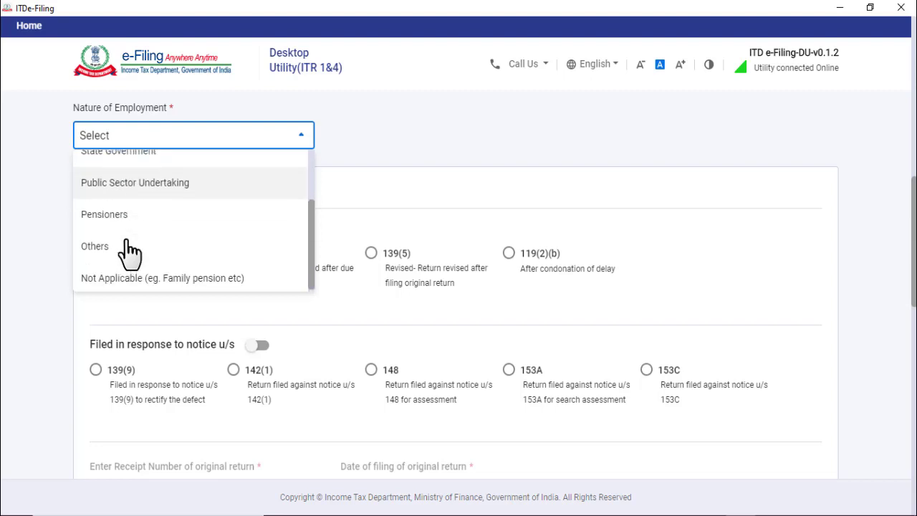
pyautogui.scroll(2, 128, 250)
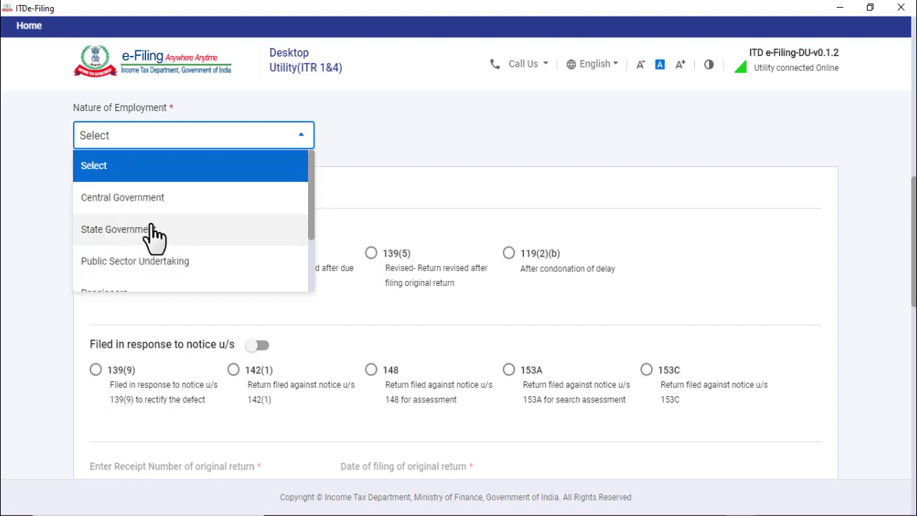
pyautogui.click(139, 230)
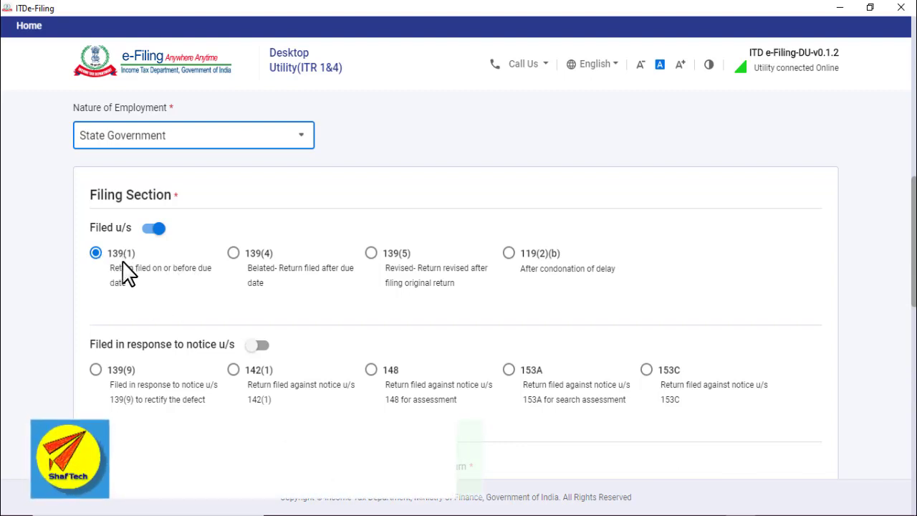
pyautogui.click(211, 278)
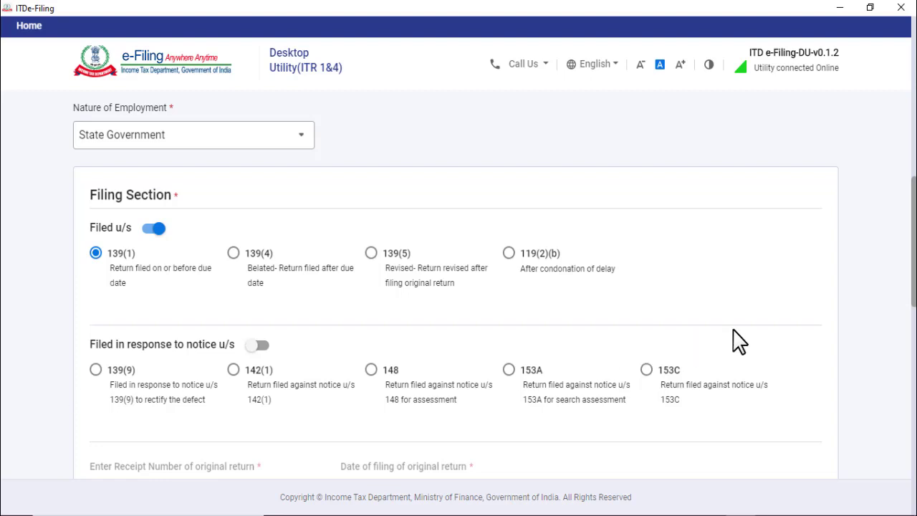
# Add a bank account under Bank Details with IFS code SBIN0002052, State Bank of India as the bank, and the taxpayer's account number
pyautogui.scroll(-5, 739, 341)
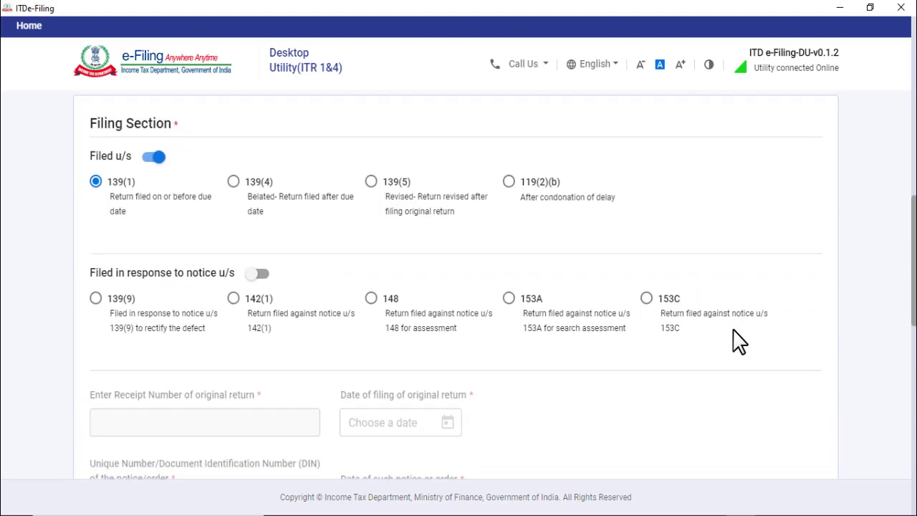
pyautogui.scroll(-4, 738, 339)
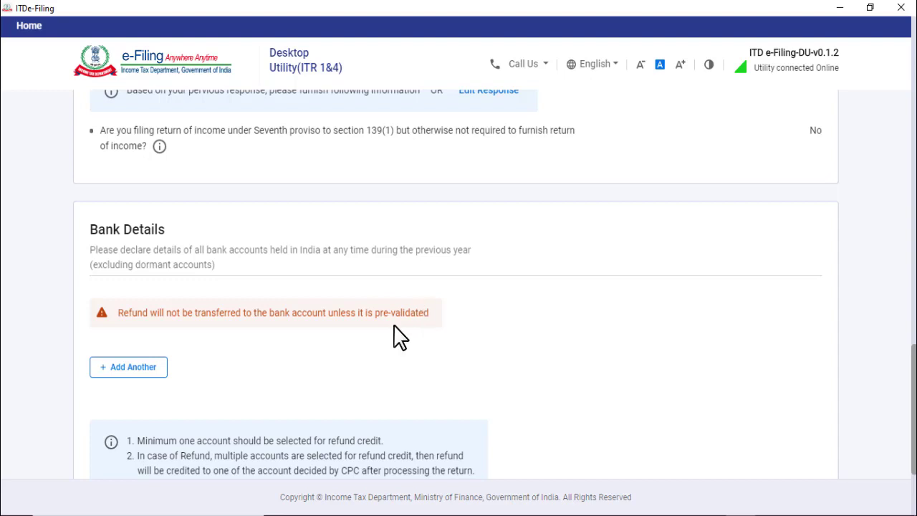
pyautogui.click(135, 369)
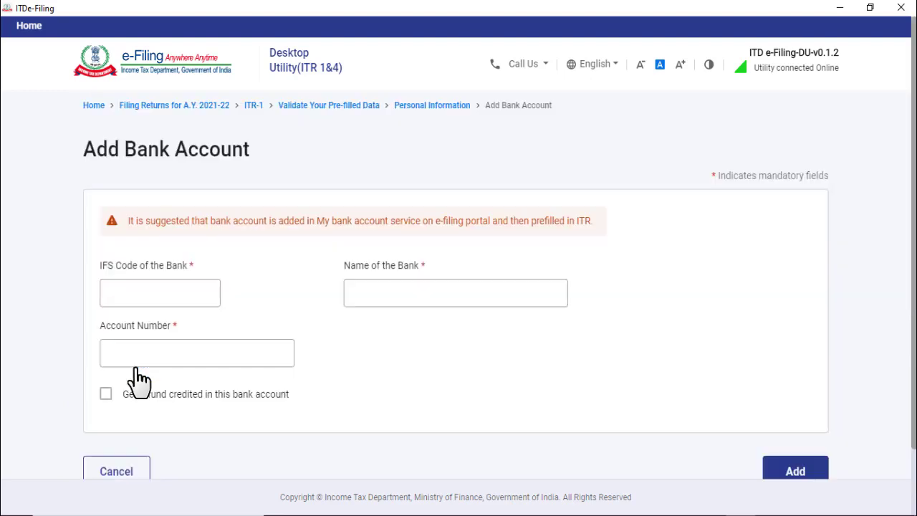
pyautogui.scroll(-1, 138, 379)
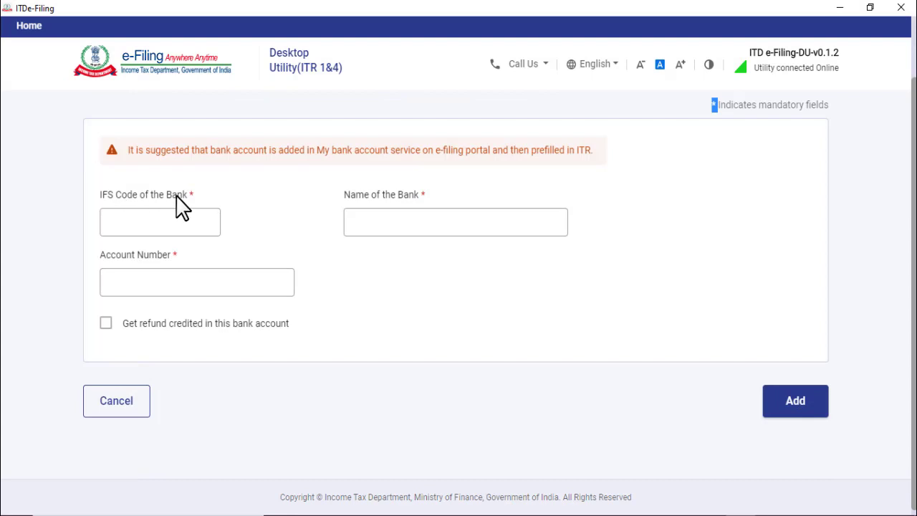
pyautogui.click(188, 221)
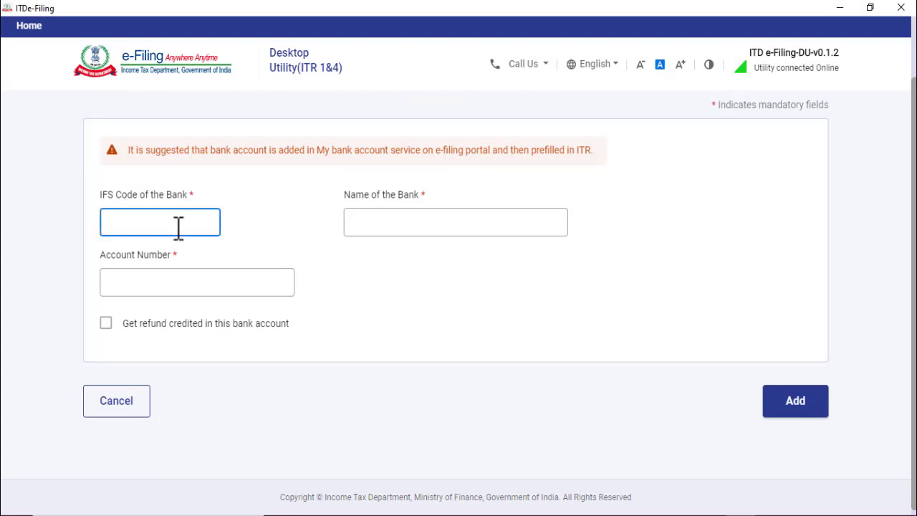
pyautogui.write('SBIN0002052')
pyautogui.click(385, 223)
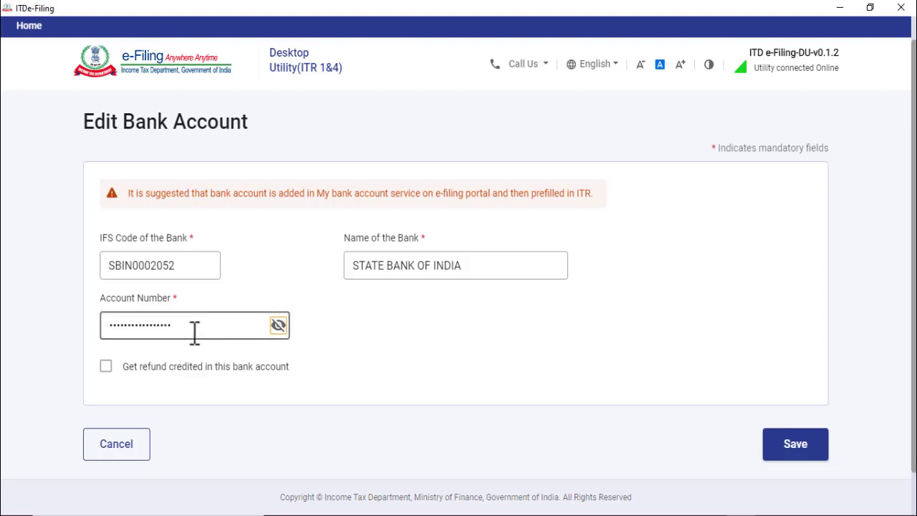
# Reveal the account number to check it, hide it again, and choose to get the refund credited in this bank account
pyautogui.click(278, 326)
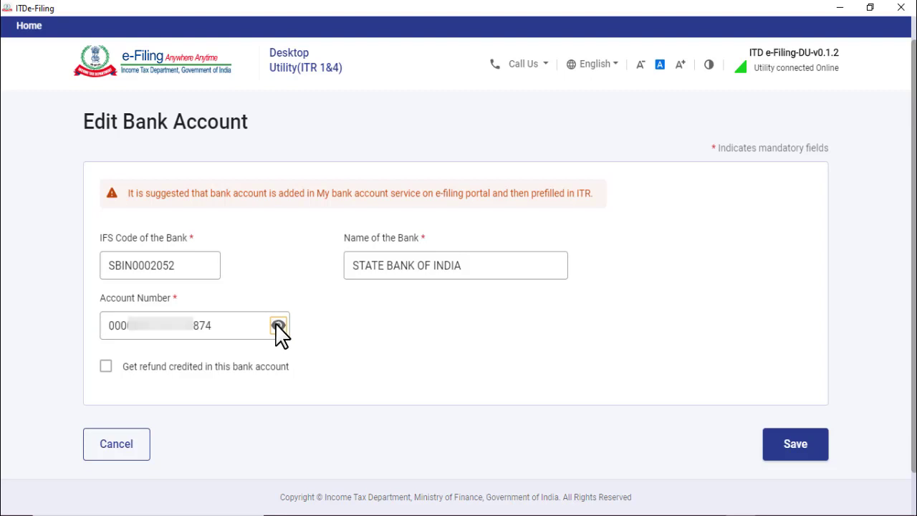
pyautogui.click(279, 326)
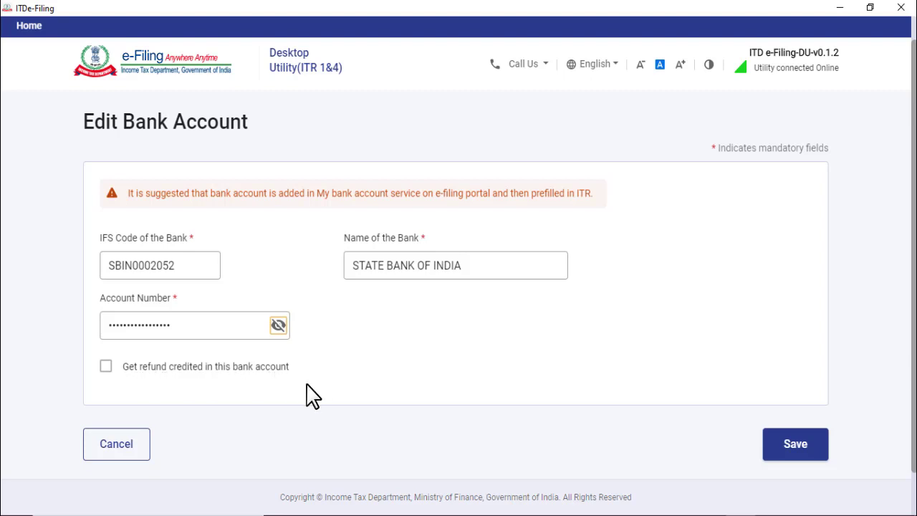
pyautogui.click(107, 365)
pyautogui.click(141, 368)
pyautogui.click(106, 366)
pyautogui.click(105, 366)
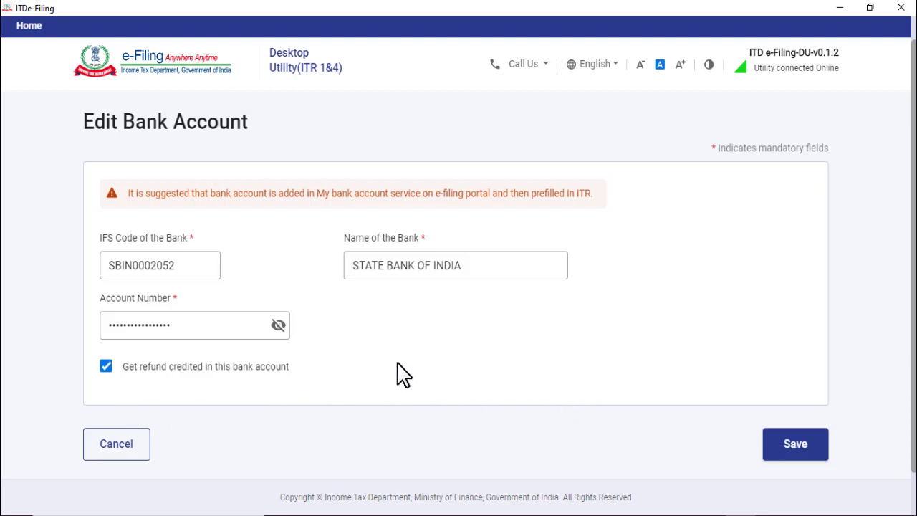
# Save the edited bank account details
pyautogui.click(797, 445)
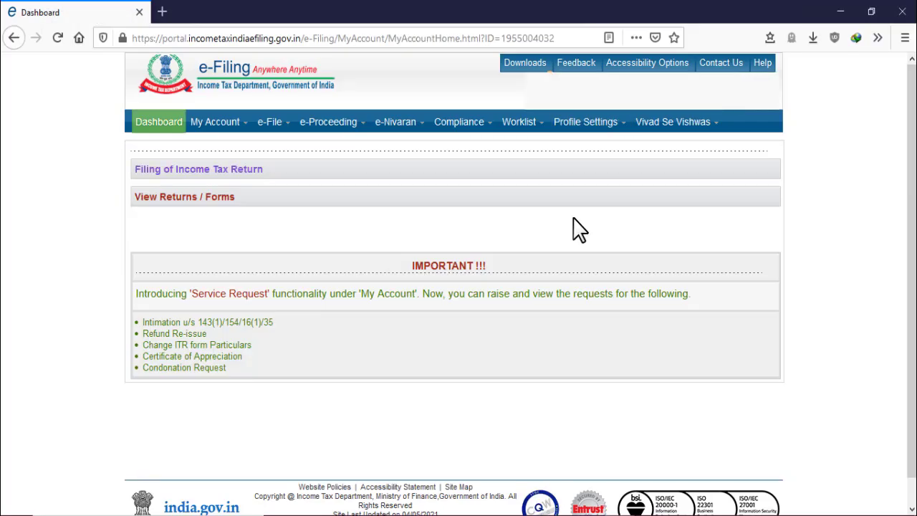
# Switch to the e-Filing portal, view the form for prevalidating a new bank account and its account types, and return to the desktop utility
pyautogui.moveTo(574, 127)
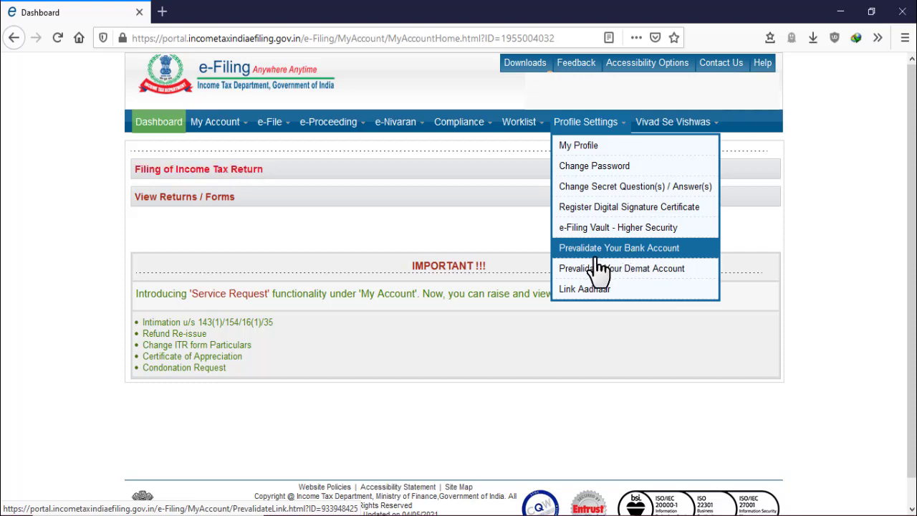
pyautogui.click(650, 250)
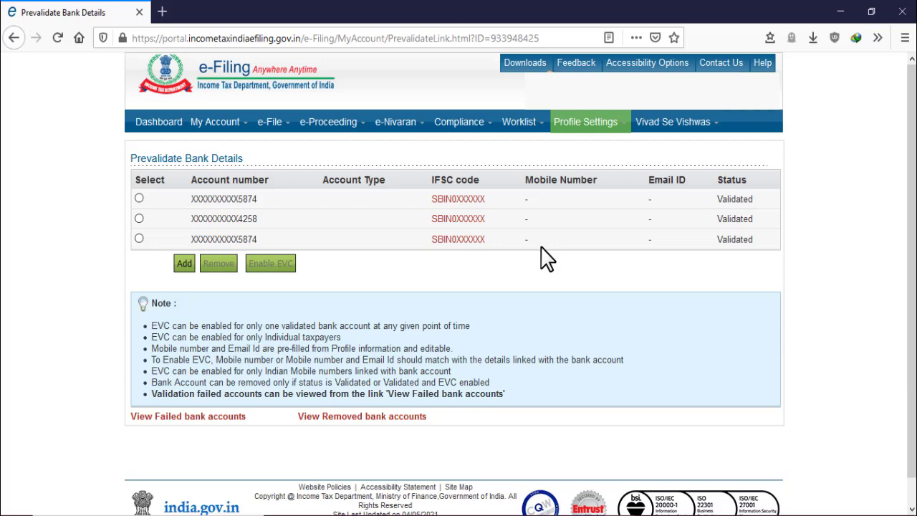
pyautogui.click(185, 265)
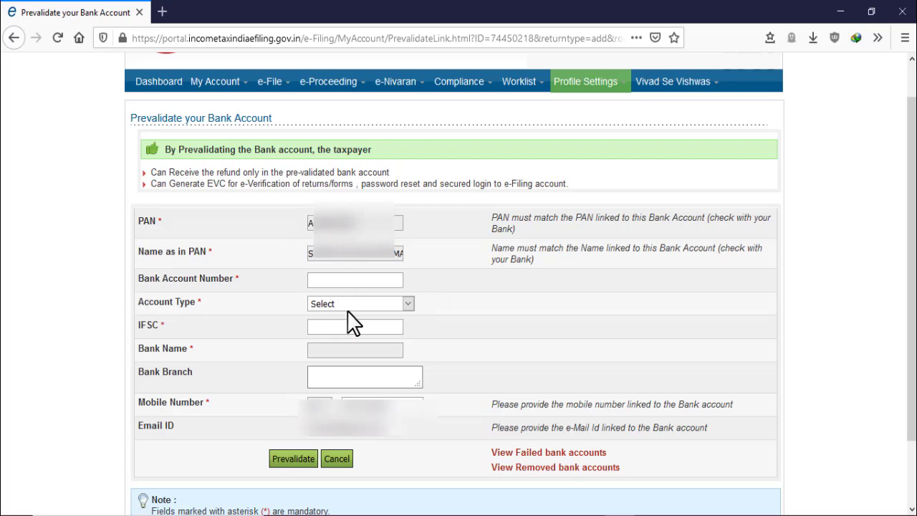
pyautogui.click(406, 302)
pyautogui.click(383, 339)
pyautogui.click(759, 505)
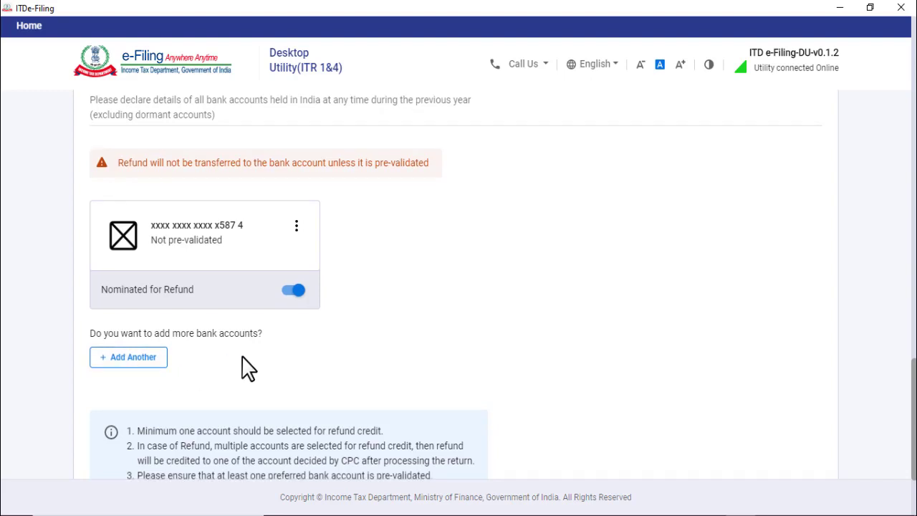
# Try to confirm the Personal Information section with the bank account nominated for refund
pyautogui.scroll(-1, 242, 358)
pyautogui.scroll(-1, 242, 358)
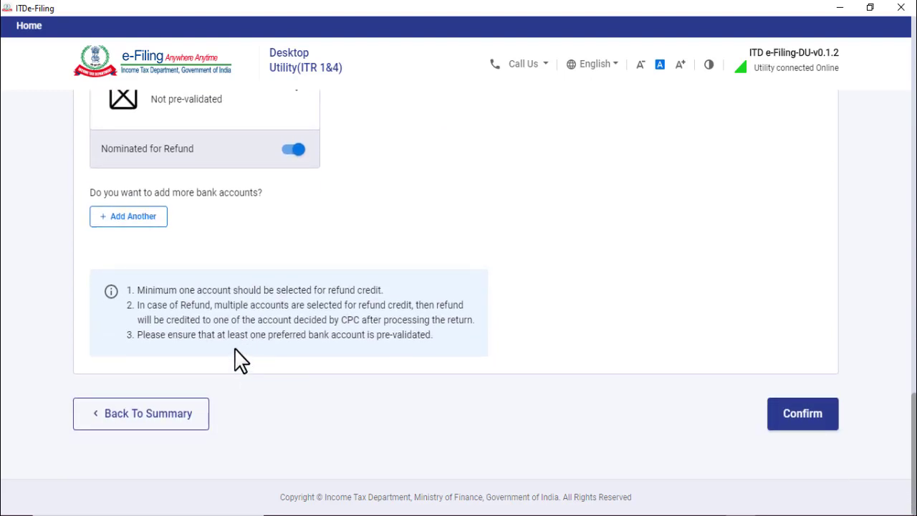
pyautogui.click(794, 423)
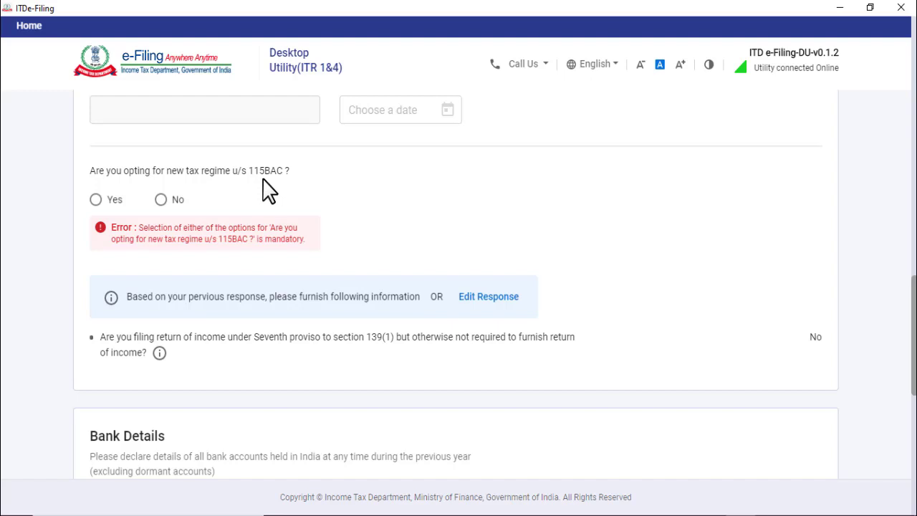
# Try Yes for the new tax regime u/s 115BAC, change the answer to No, and confirm the personal information
pyautogui.click(96, 200)
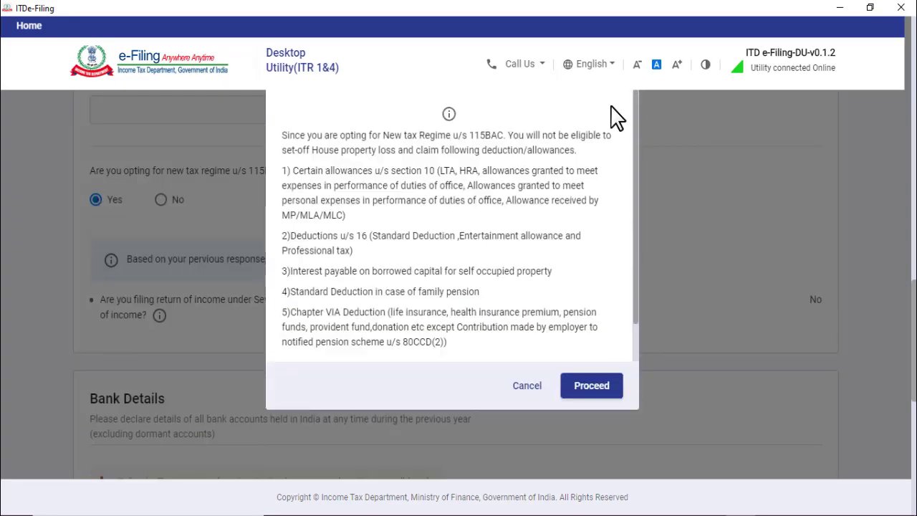
pyautogui.click(611, 107)
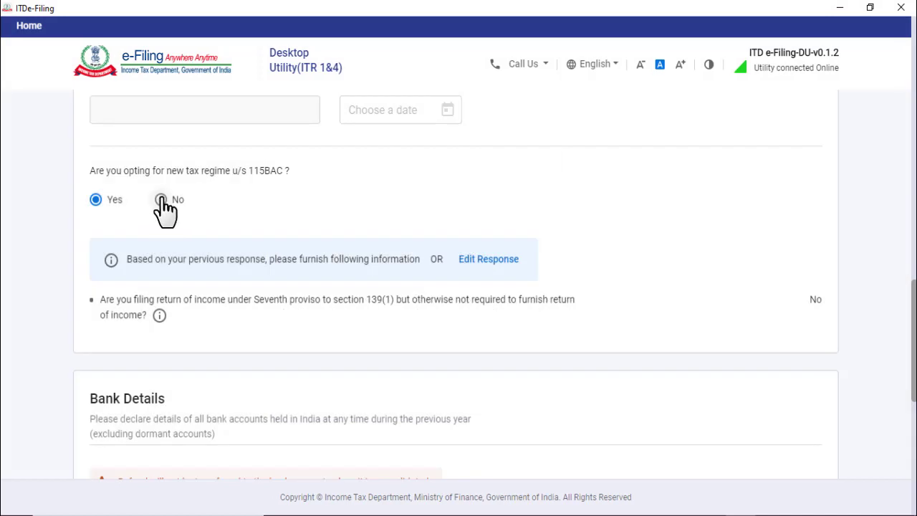
pyautogui.click(162, 201)
pyautogui.scroll(-6, 246, 215)
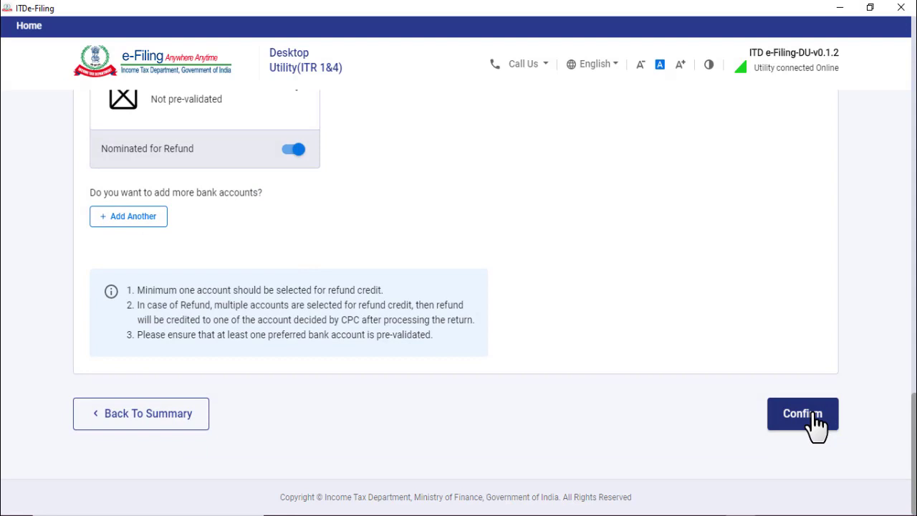
pyautogui.click(815, 414)
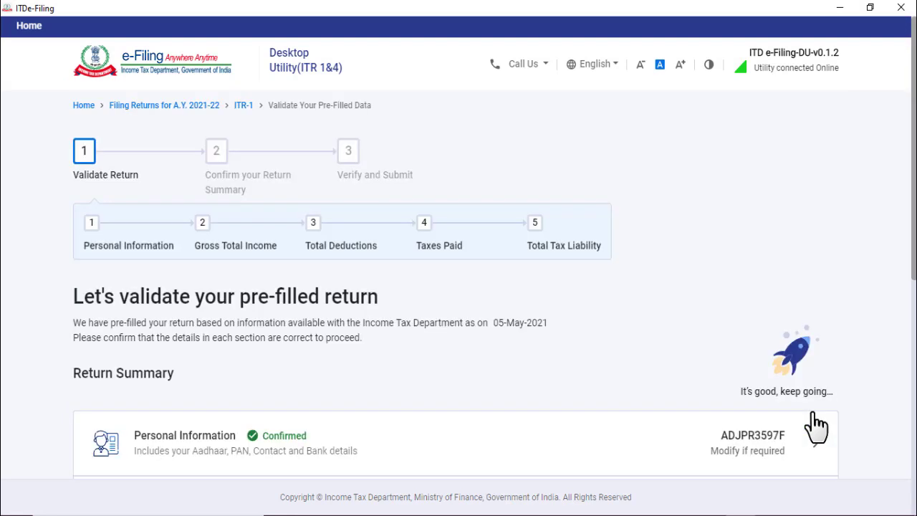
# Open the Gross Total Income section of the return summary and start editing Income from Salary
pyautogui.scroll(-1, 416, 356)
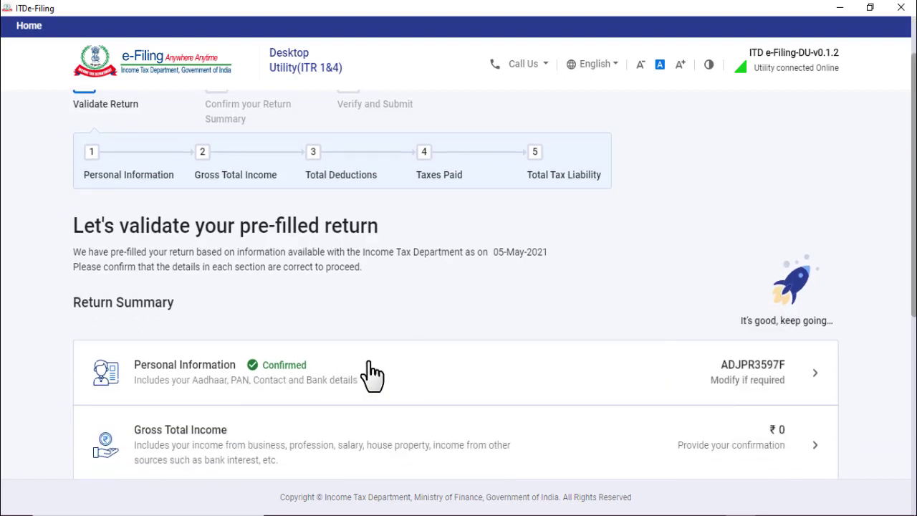
pyautogui.scroll(-1, 371, 374)
pyautogui.scroll(-1, 370, 374)
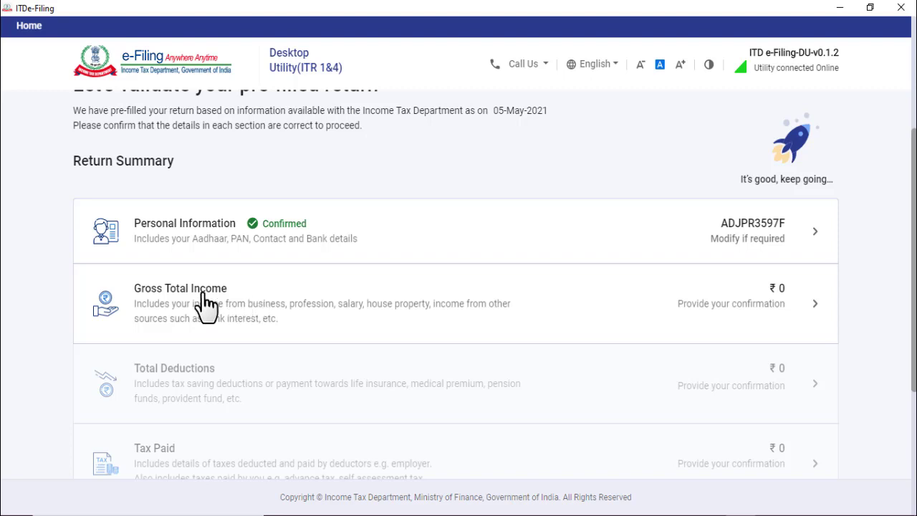
pyautogui.click(240, 297)
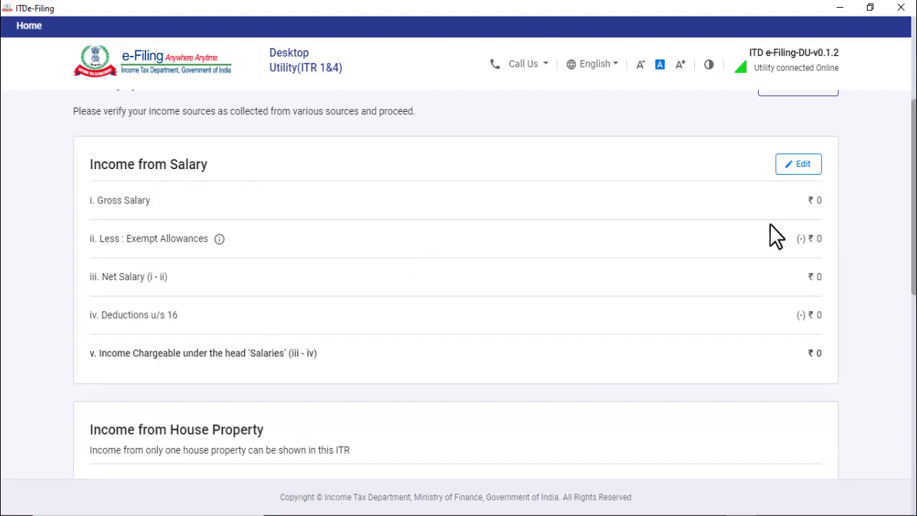
pyautogui.click(804, 165)
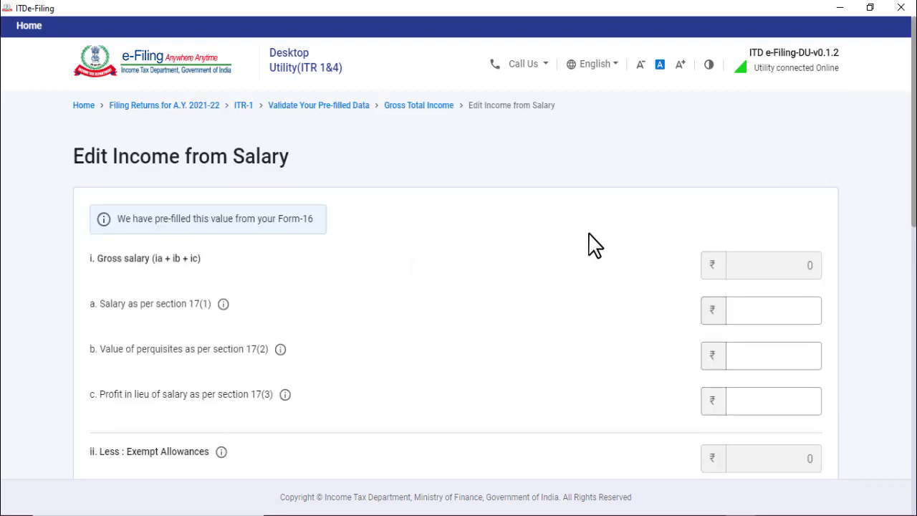
# Set the salary as per section 17(1) to 7,82,740
pyautogui.scroll(-1, 590, 246)
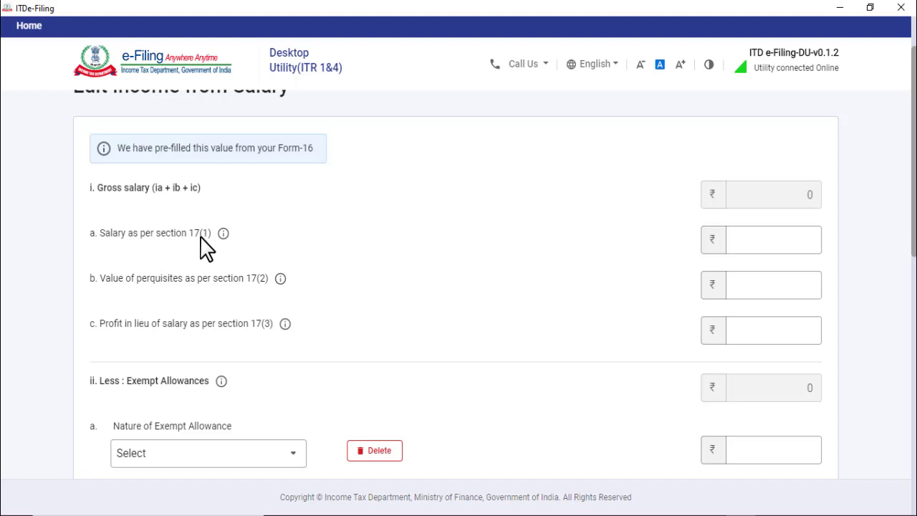
pyautogui.click(776, 240)
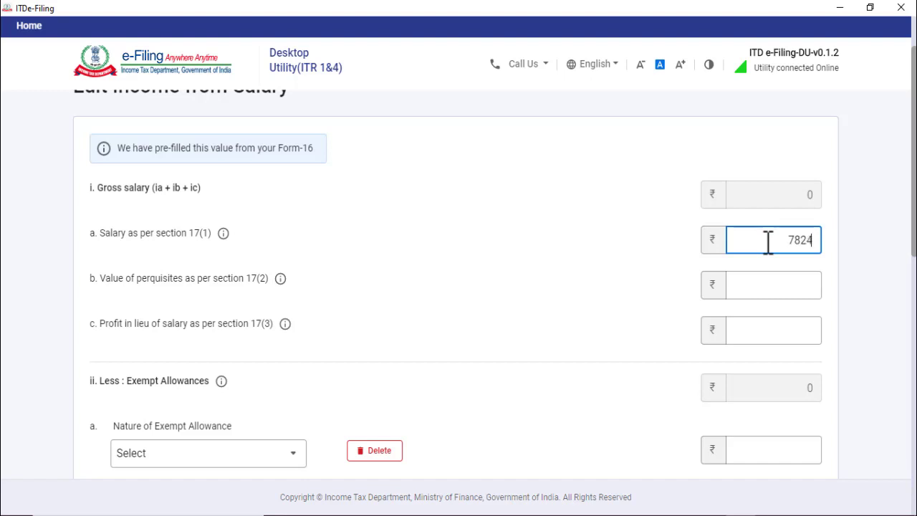
pyautogui.write('7824')
pyautogui.press('BackSpace')
pyautogui.write('740')
pyautogui.click(429, 283)
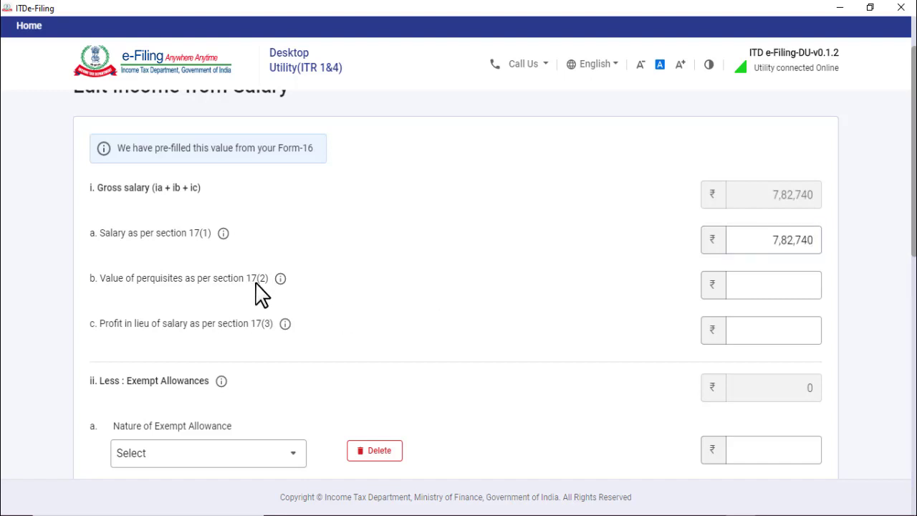
# Enter 0 for both the value of perquisites u/s 17(2) and the profit in lieu of salary u/s 17(3)
pyautogui.click(763, 283)
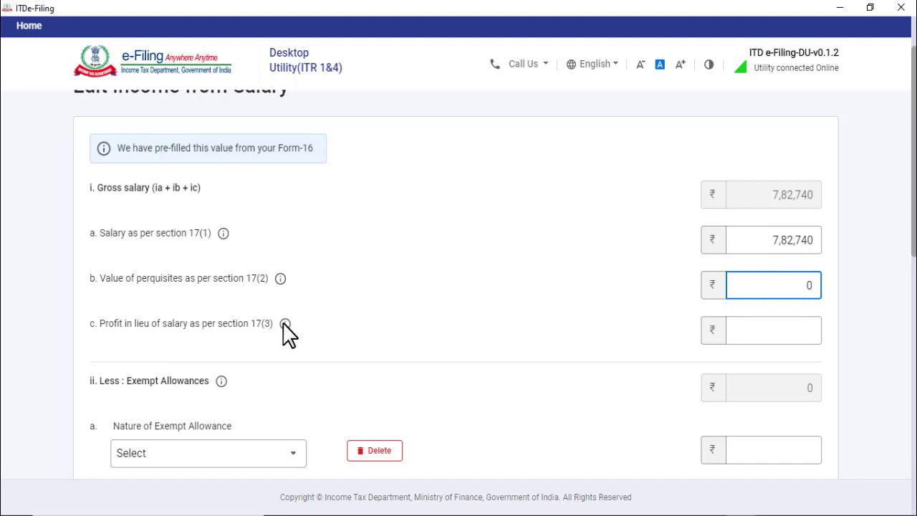
pyautogui.click(762, 330)
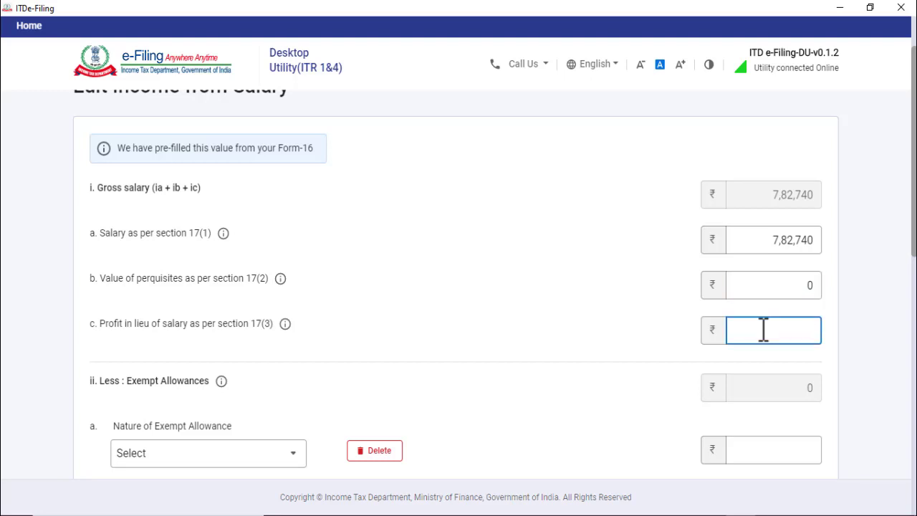
pyautogui.scroll(-1, 462, 324)
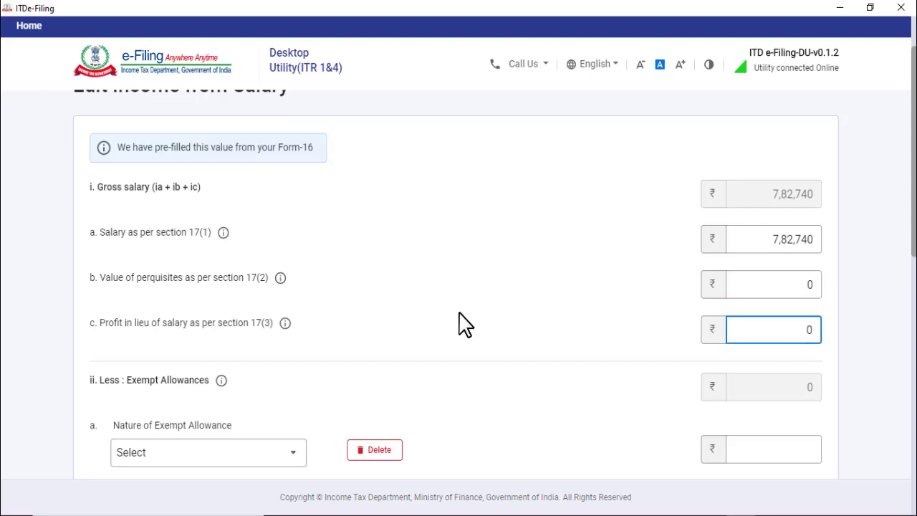
# Look through the available exempt allowance types and leave the nature of exempt allowance unselected
pyautogui.scroll(-2, 381, 311)
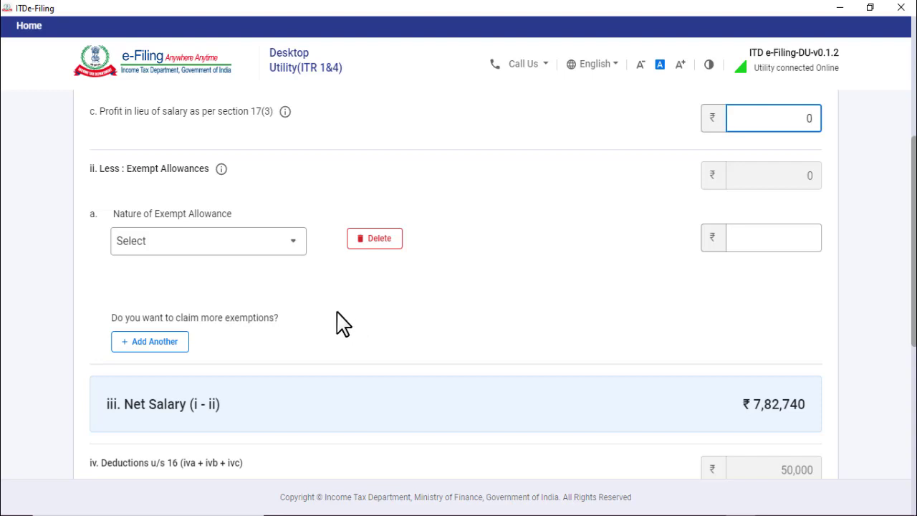
pyautogui.click(290, 246)
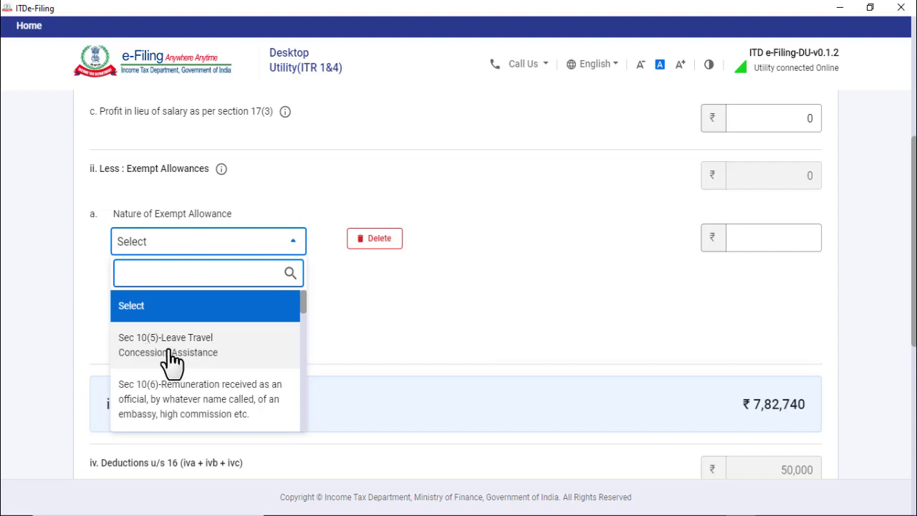
pyautogui.scroll(-4, 236, 361)
pyautogui.scroll(-10, 236, 369)
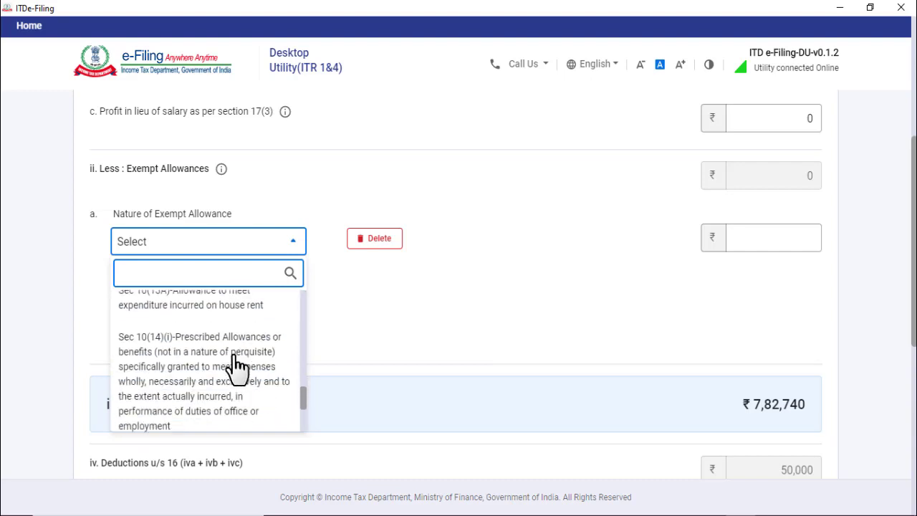
pyautogui.scroll(4, 229, 362)
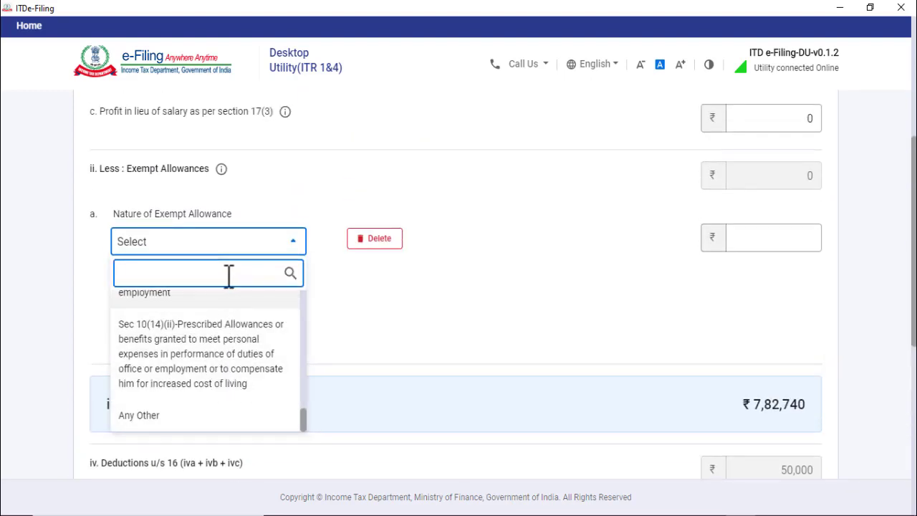
pyautogui.click(437, 305)
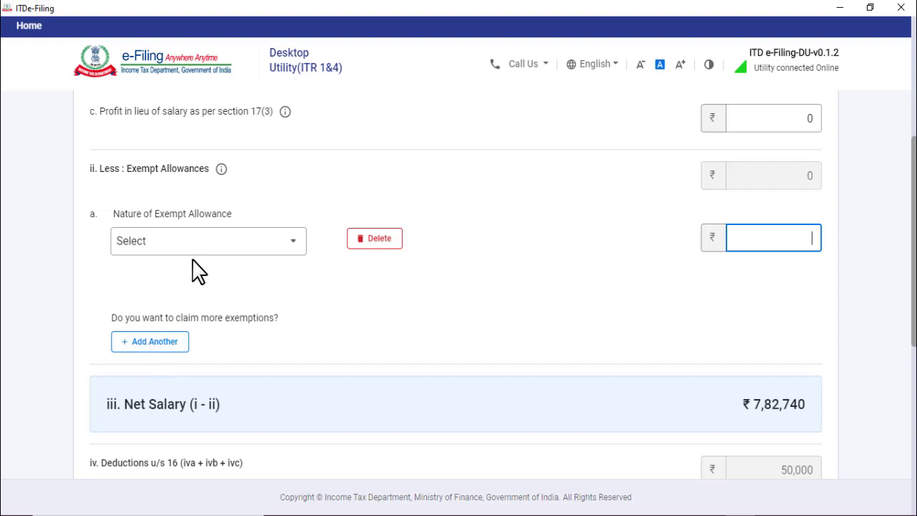
# Review the salary entries and check the gross salary total
pyautogui.scroll(3, 383, 311)
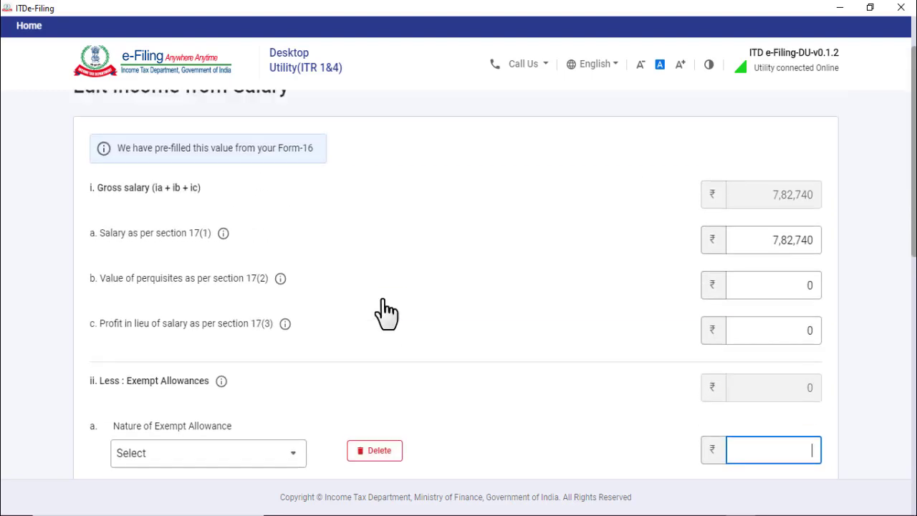
pyautogui.scroll(-3, 384, 317)
pyautogui.scroll(2, 384, 319)
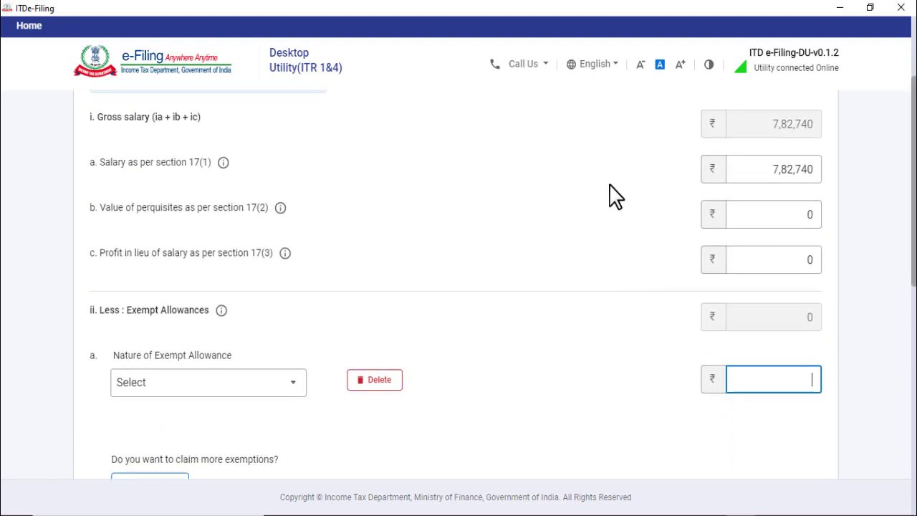
pyautogui.scroll(1, 782, 385)
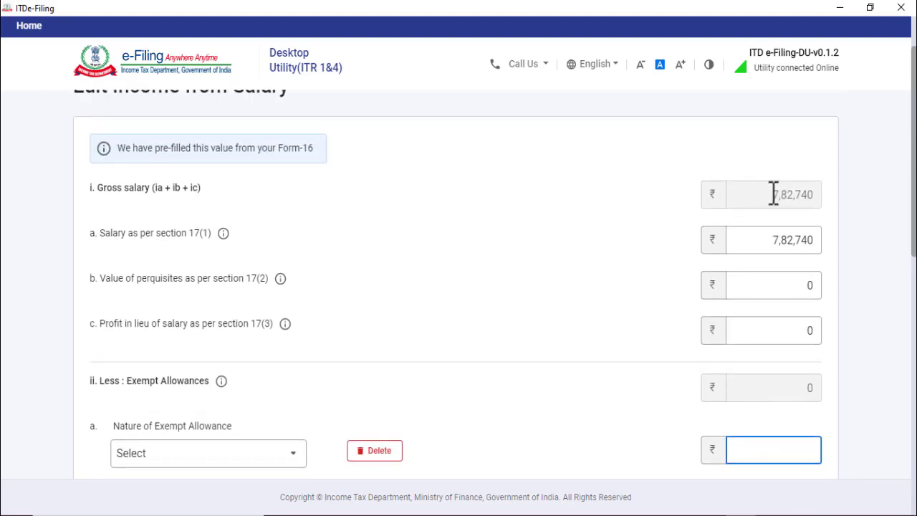
pyautogui.moveTo(773, 194); pyautogui.dragTo(824, 192)
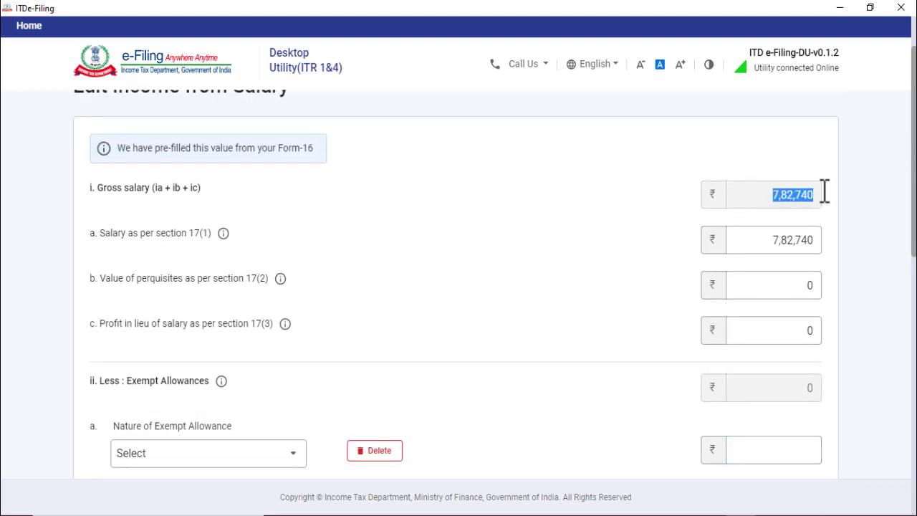
# Check the standard deduction u/s 16(ia) and set the professional tax u/s 16(iii) to 2,400
pyautogui.scroll(-6, 588, 244)
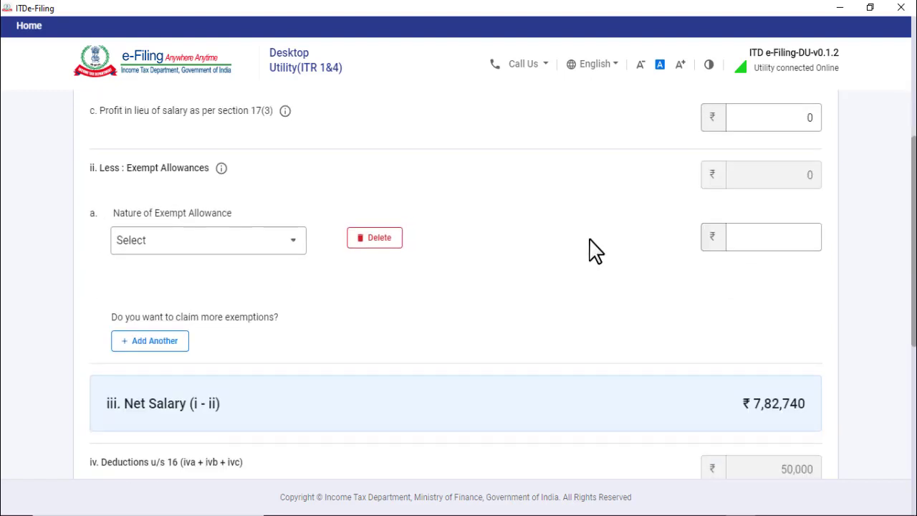
pyautogui.scroll(1, 593, 250)
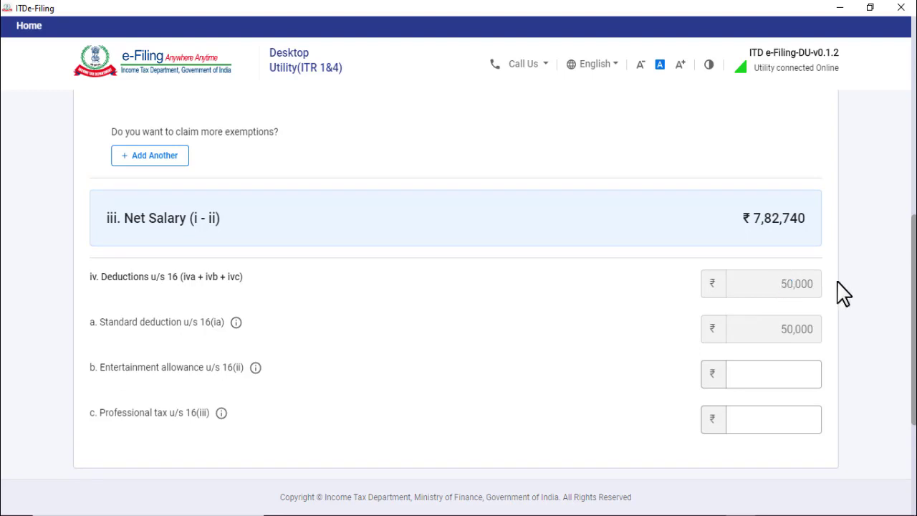
pyautogui.moveTo(756, 337); pyautogui.dragTo(810, 328)
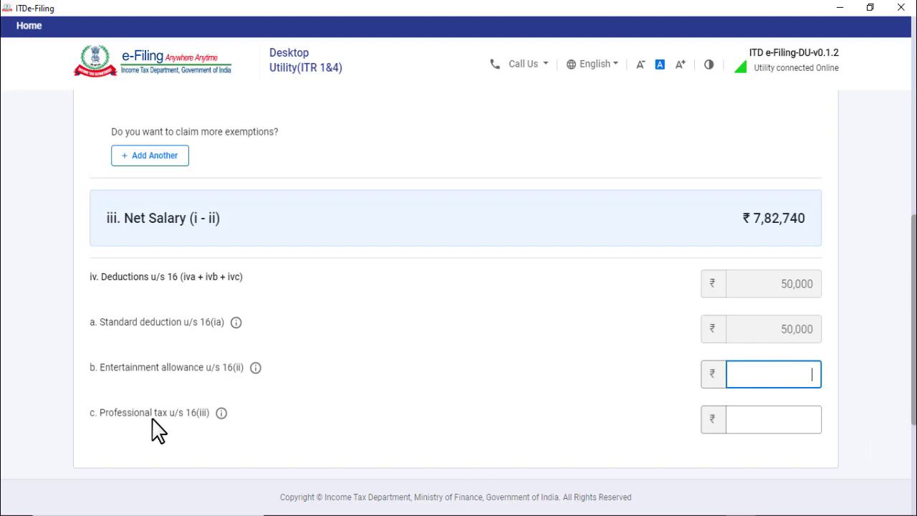
pyautogui.click(749, 421)
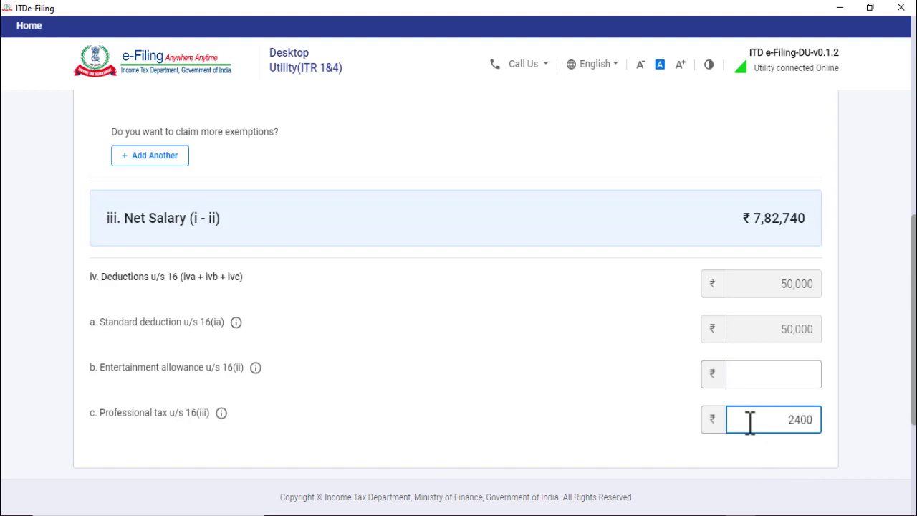
pyautogui.click(849, 405)
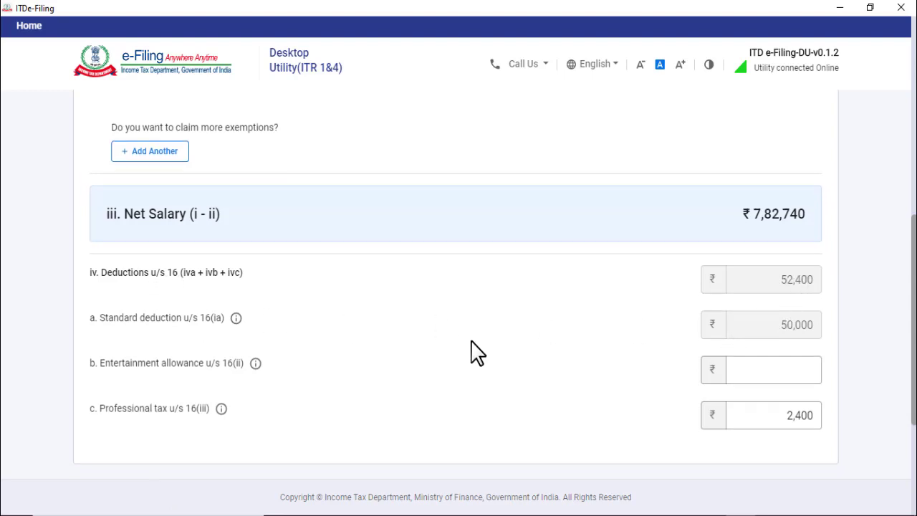
# Save the completed salary income details
pyautogui.scroll(-3, 471, 352)
pyautogui.scroll(1, 470, 352)
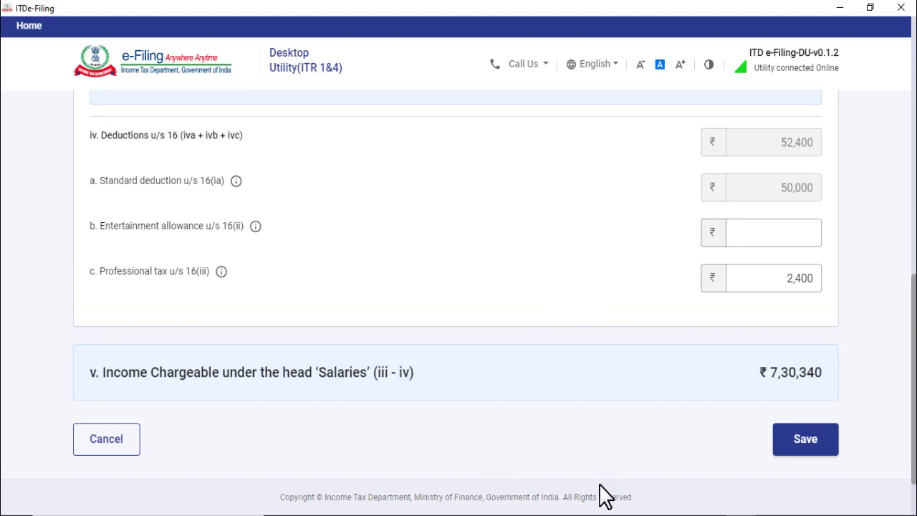
pyautogui.click(819, 447)
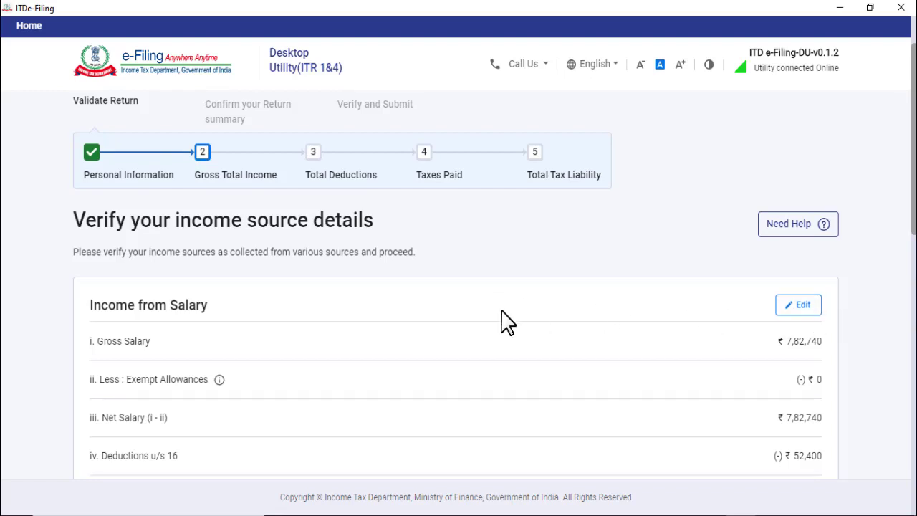
# Start adding the breakup for income from house property and set the type of house property to Let Out
pyautogui.scroll(-4, 501, 322)
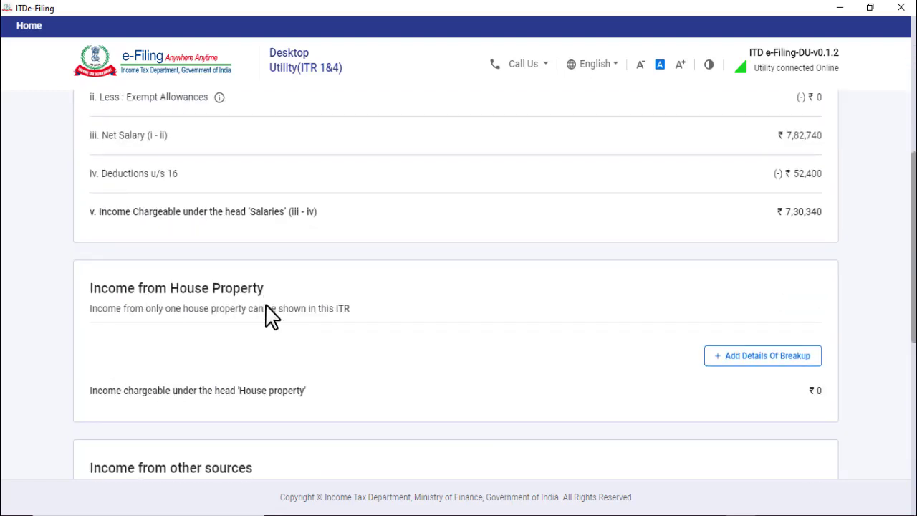
pyautogui.scroll(-1, 375, 322)
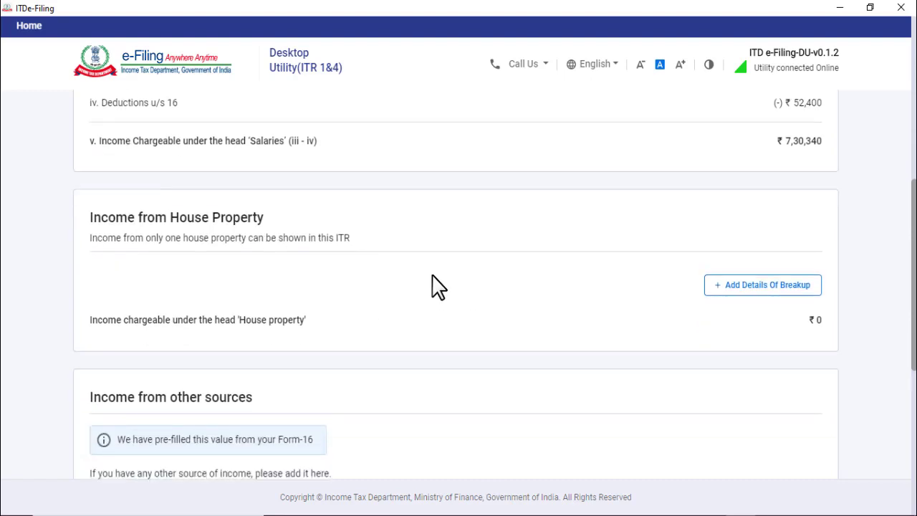
pyautogui.click(738, 287)
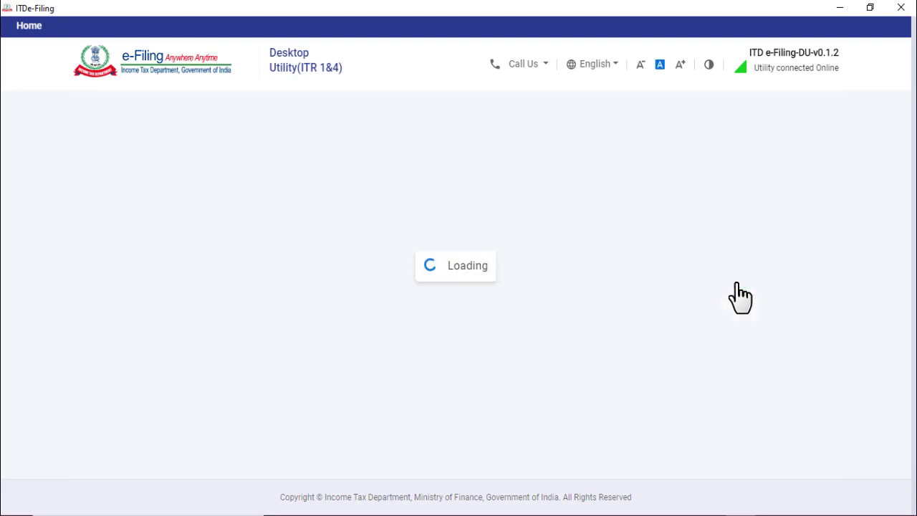
pyautogui.scroll(-1, 337, 301)
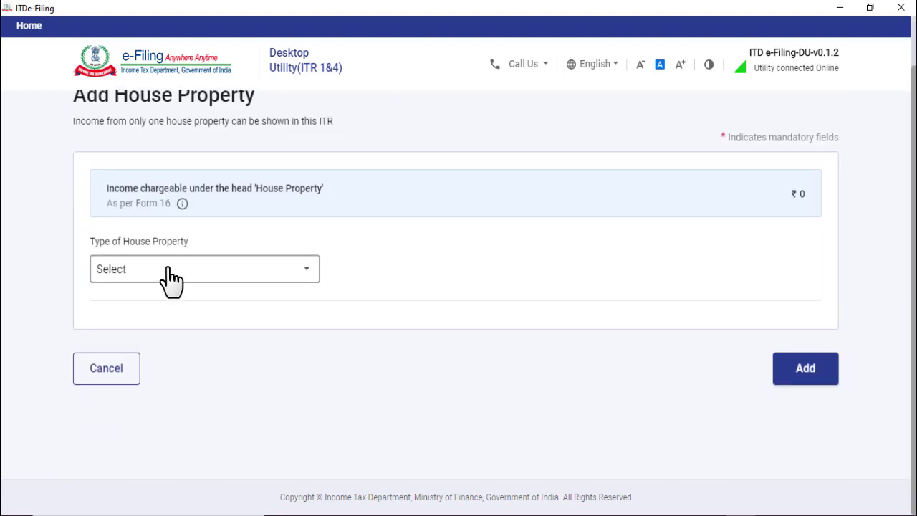
pyautogui.click(207, 276)
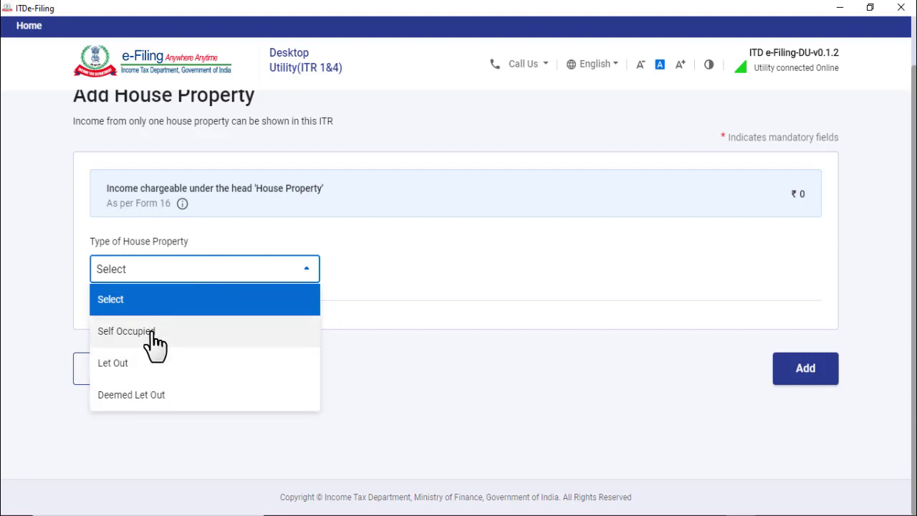
pyautogui.click(147, 365)
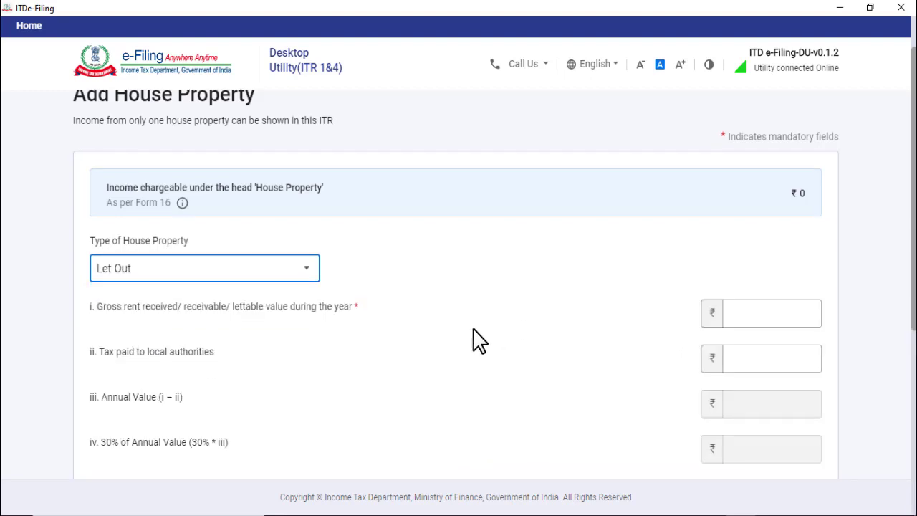
# Examine the rent, local tax, borrowed-capital interest and arrears fields of the let-out property, and cancel the house property entry
pyautogui.scroll(-1, 502, 330)
pyautogui.click(745, 238)
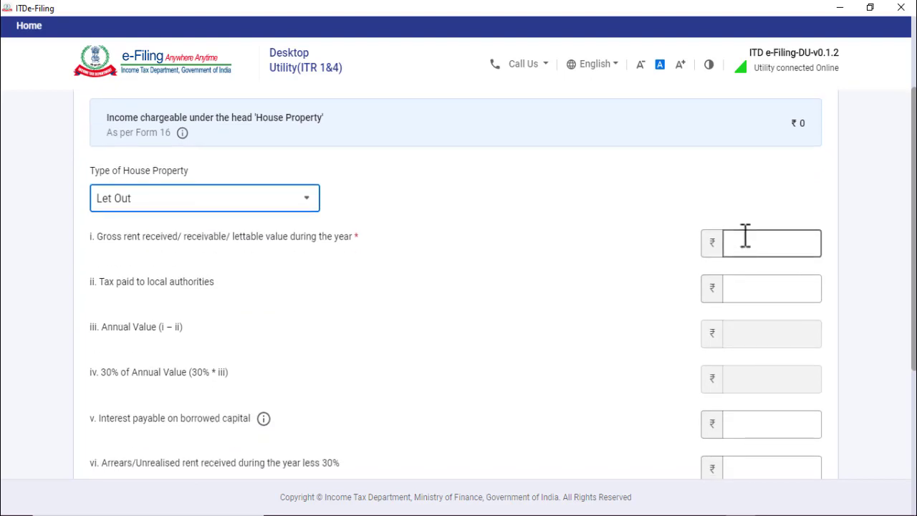
pyautogui.scroll(-1, 745, 236)
pyautogui.click(753, 223)
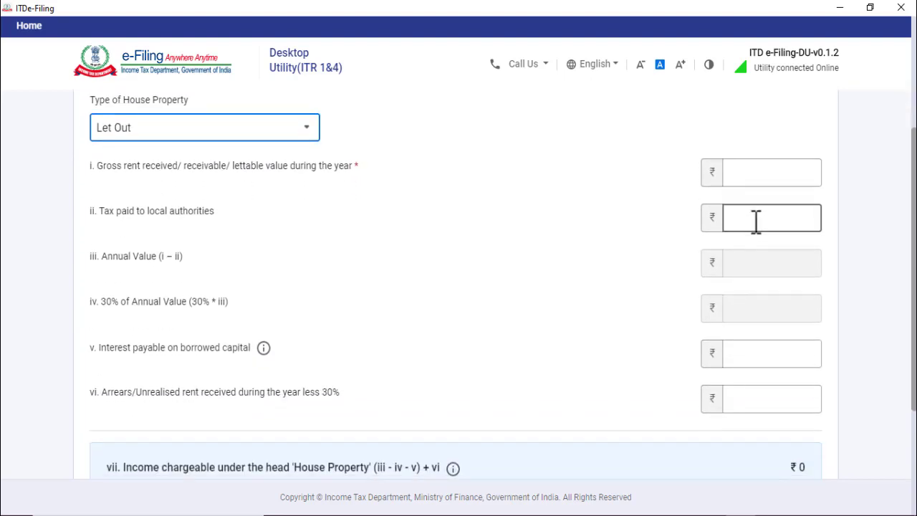
pyautogui.scroll(-2, 755, 222)
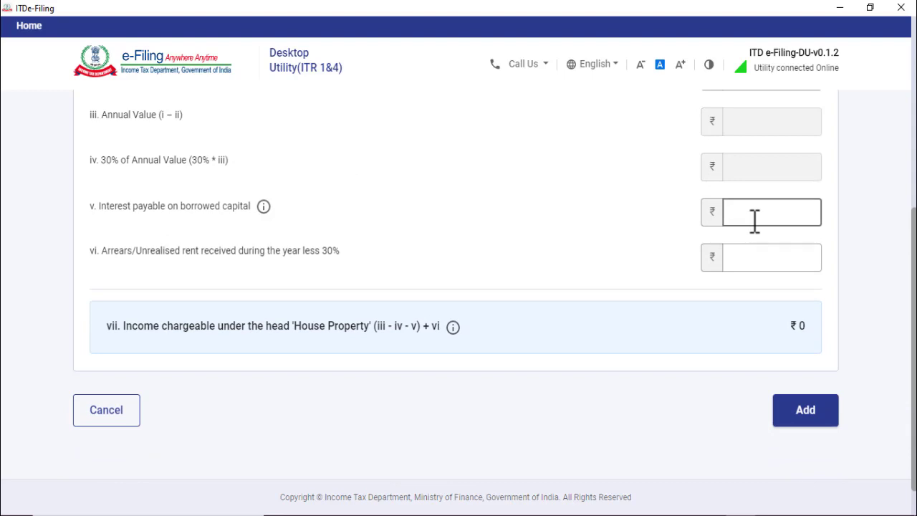
pyautogui.scroll(4, 706, 382)
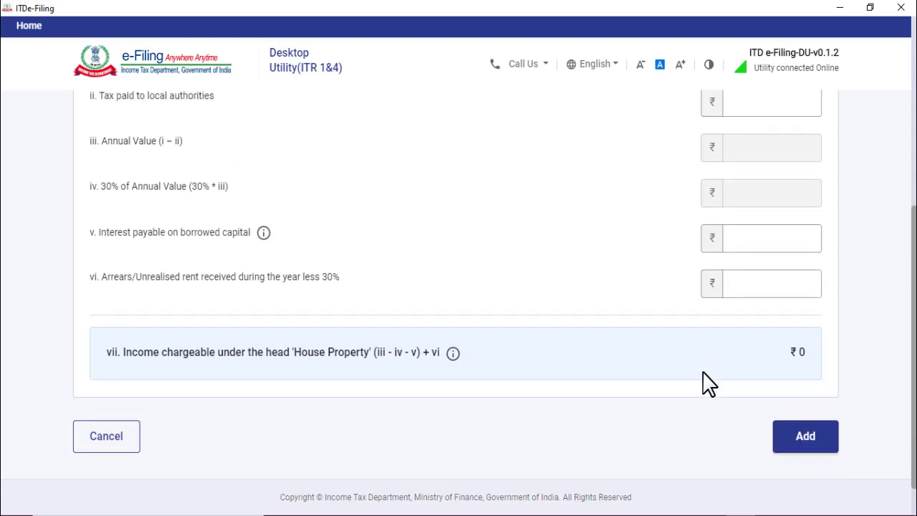
pyautogui.scroll(-4, 710, 372)
pyautogui.scroll(-1, 441, 353)
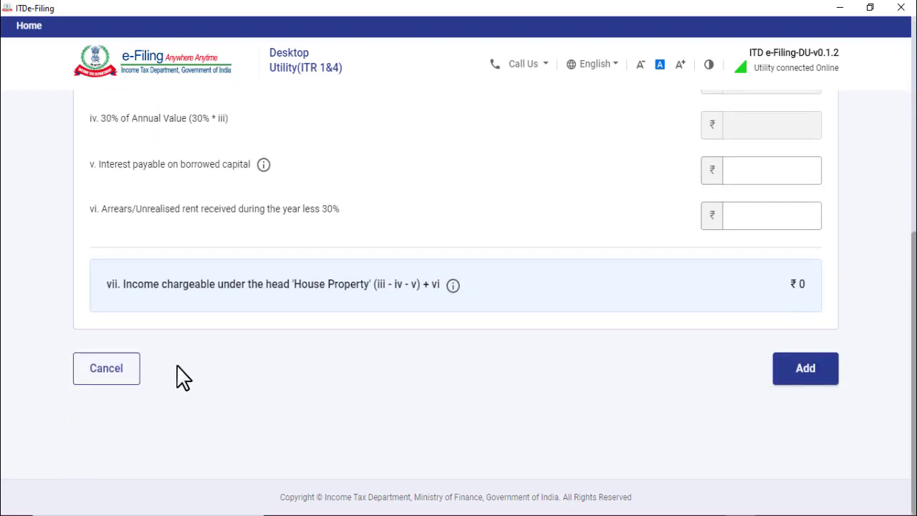
pyautogui.click(107, 368)
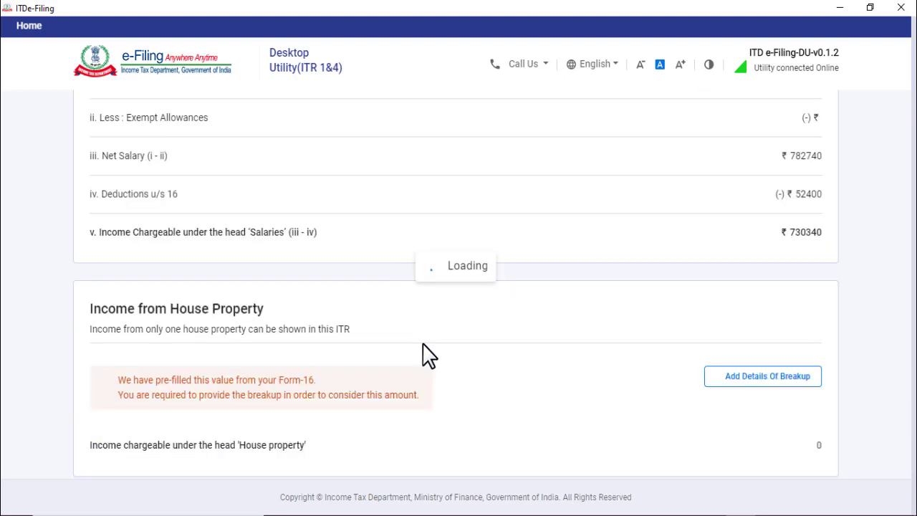
# Add details of income from other sources, answering Yes to savings bank interest with an amount of 5200
pyautogui.scroll(3, 416, 348)
pyautogui.scroll(-6, 419, 356)
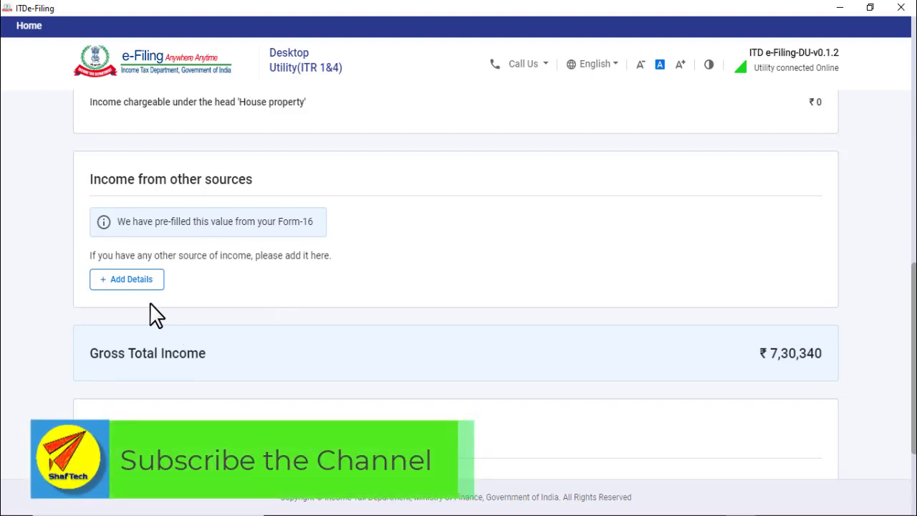
pyautogui.click(119, 283)
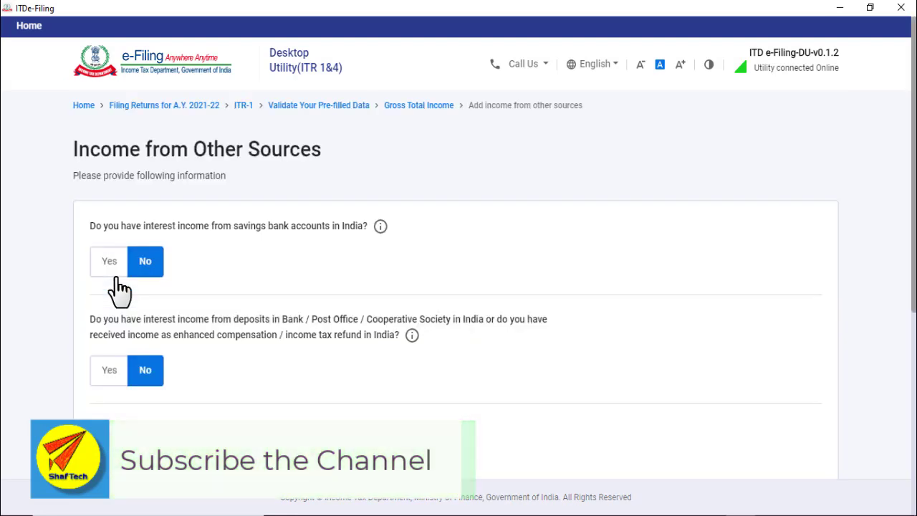
pyautogui.scroll(-1, 260, 300)
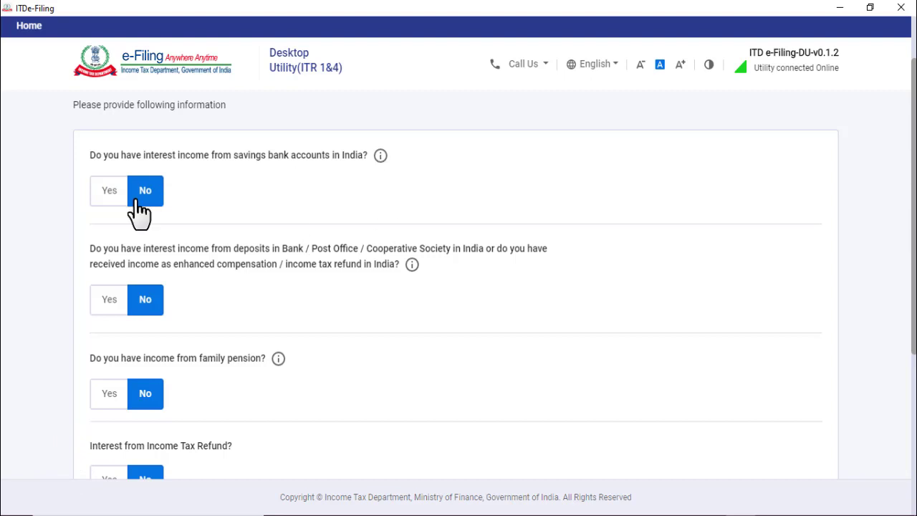
pyautogui.click(106, 192)
pyautogui.click(154, 237)
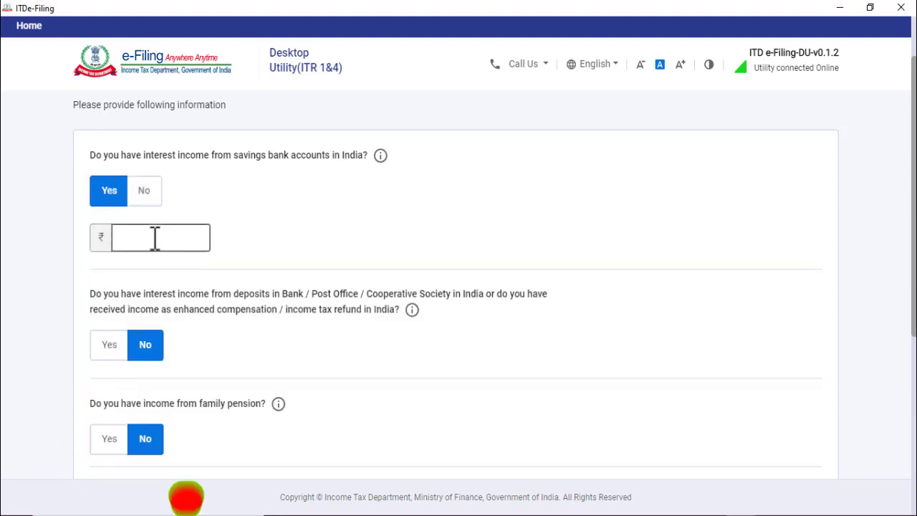
pyautogui.write('5')
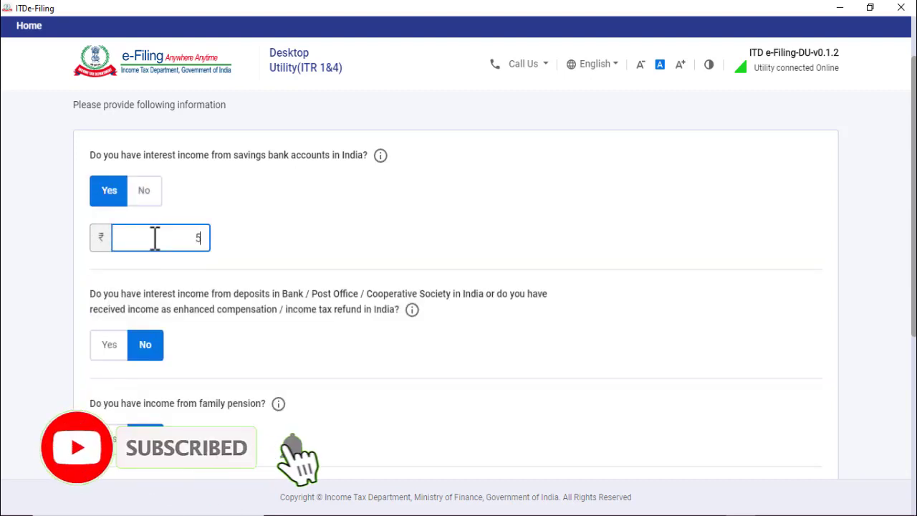
pyautogui.write('200')
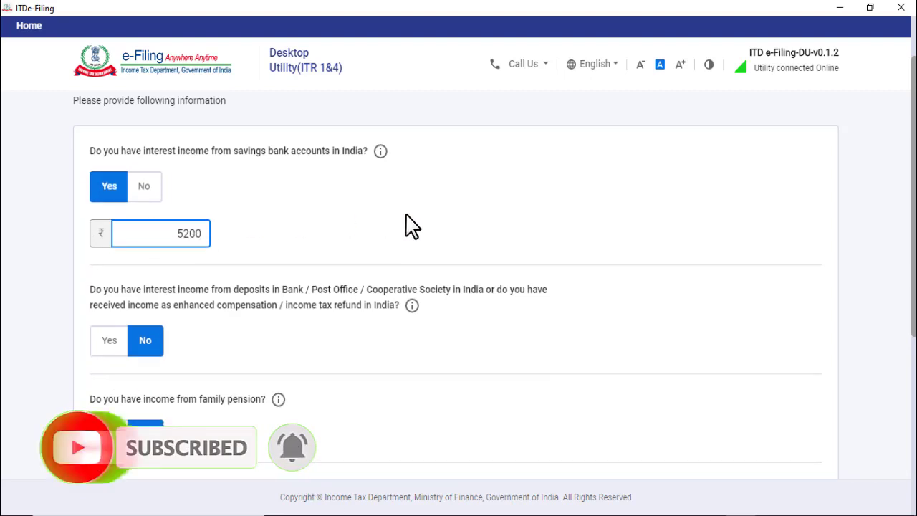
# Review the remaining other-income questions, leave them all answered No, and continue to the income source details
pyautogui.scroll(-2, 406, 225)
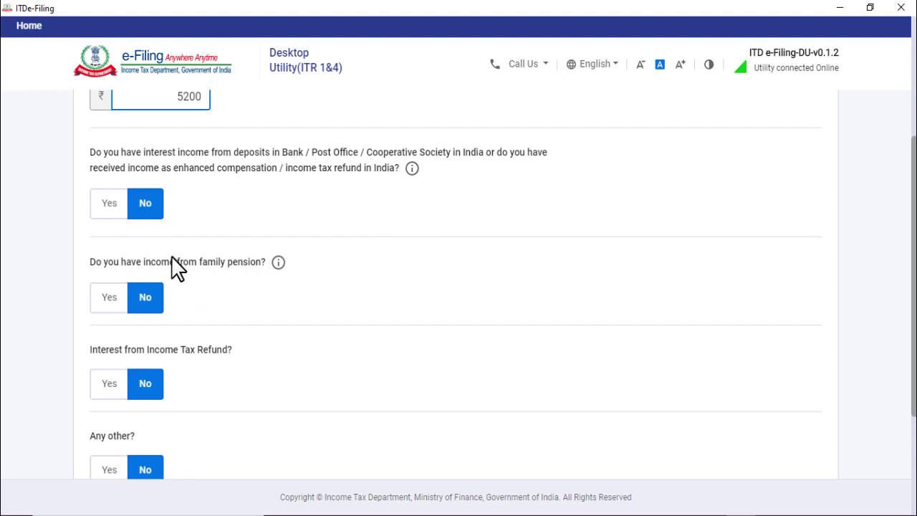
pyautogui.scroll(2, 170, 239)
pyautogui.scroll(1, 171, 241)
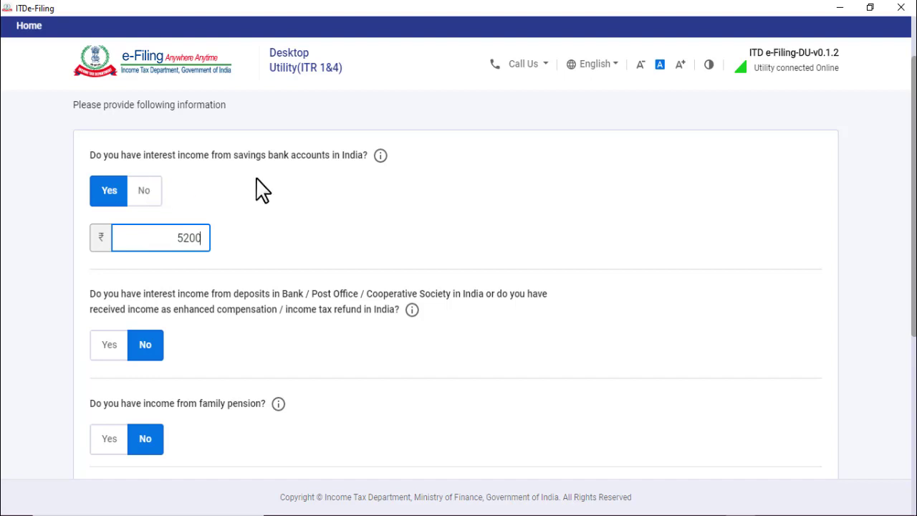
pyautogui.scroll(-1, 170, 224)
pyautogui.scroll(-1, 140, 297)
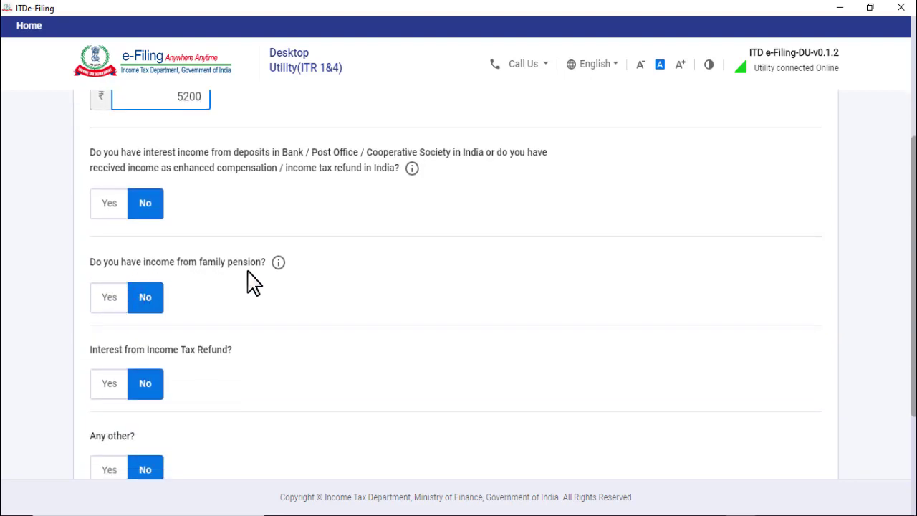
pyautogui.scroll(-1, 250, 278)
pyautogui.scroll(-1, 252, 282)
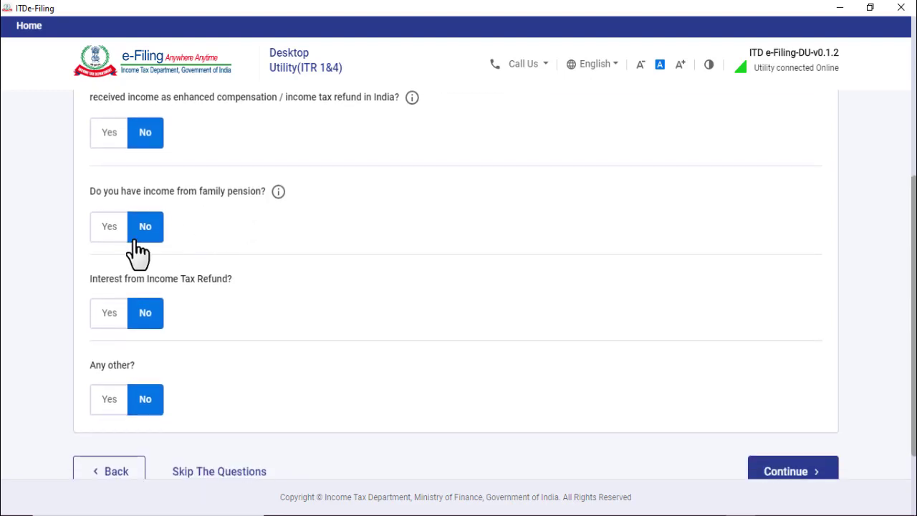
pyautogui.scroll(-1, 251, 288)
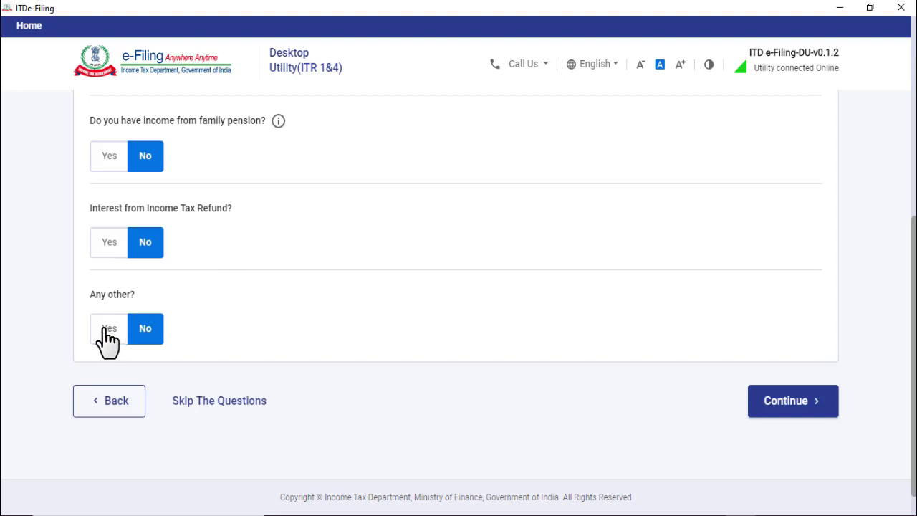
pyautogui.scroll(-1, 231, 322)
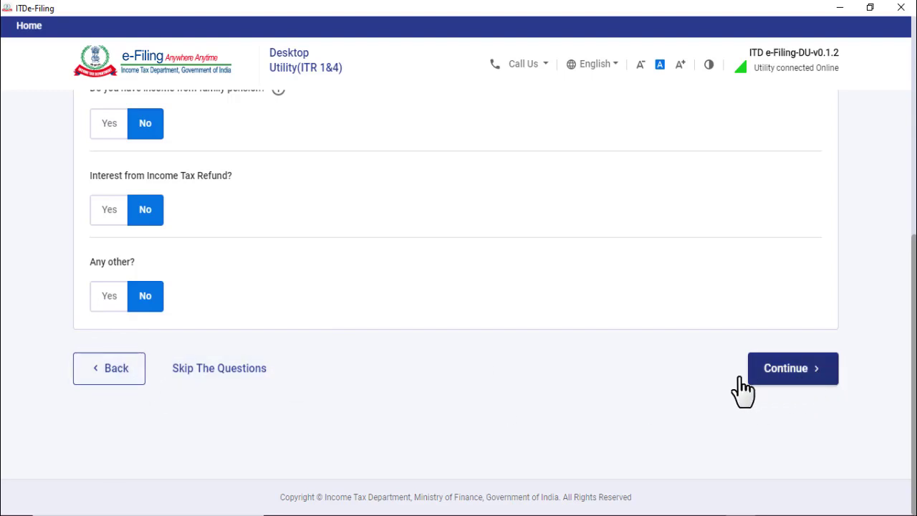
pyautogui.click(797, 373)
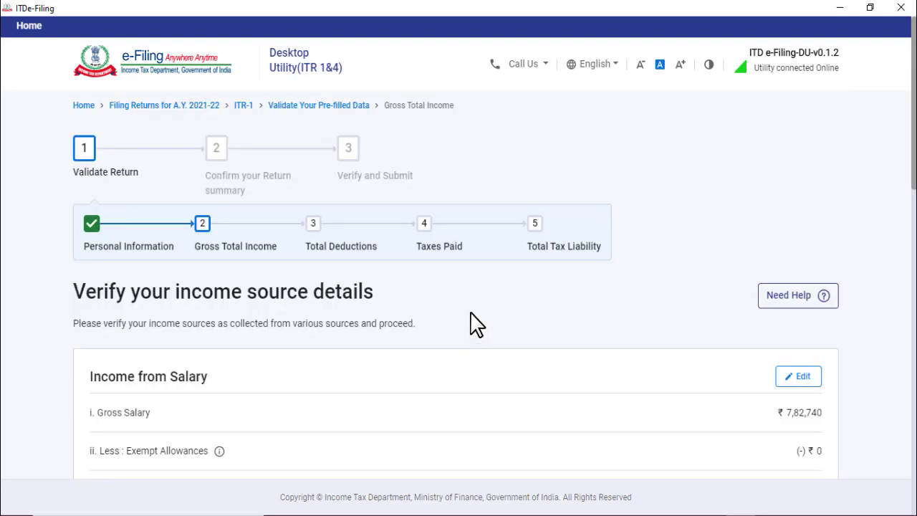
# Check the other sources and gross total income, look through the exempt income types, and cancel without adding any exempt income
pyautogui.scroll(-15, 469, 316)
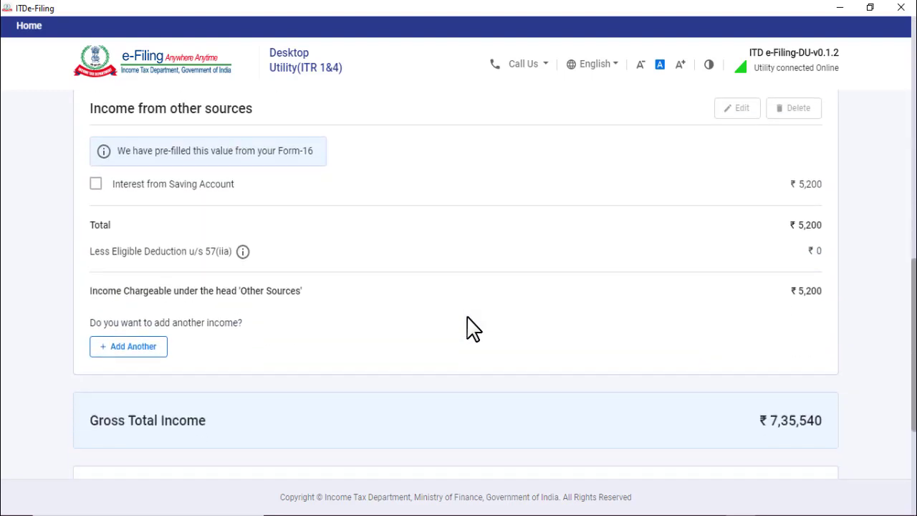
pyautogui.scroll(-3, 473, 328)
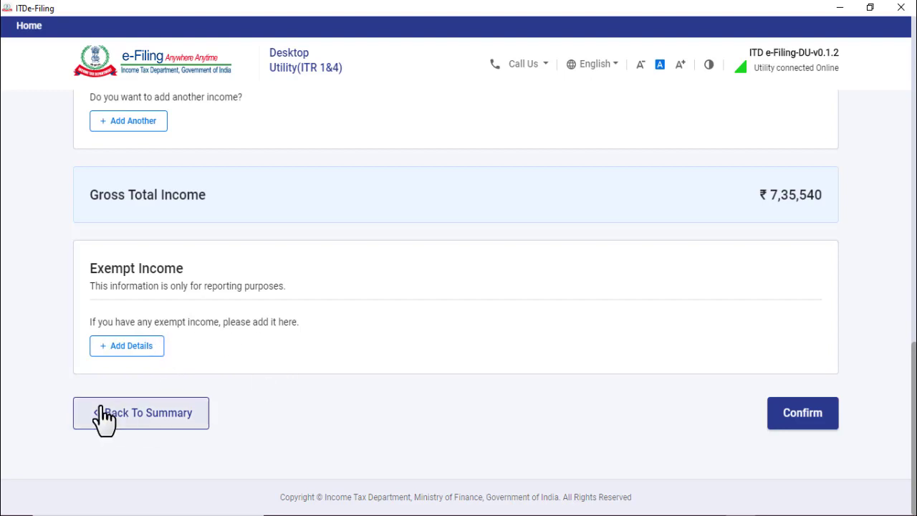
pyautogui.click(133, 346)
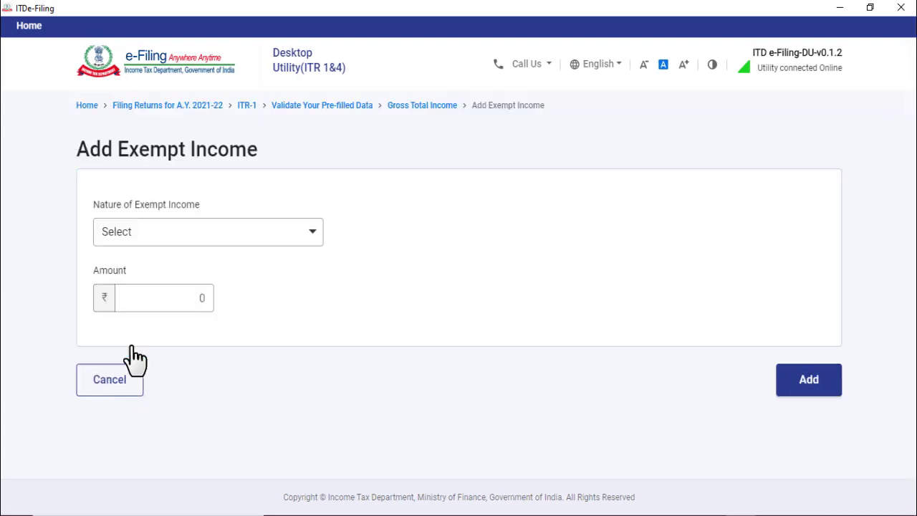
pyautogui.click(231, 236)
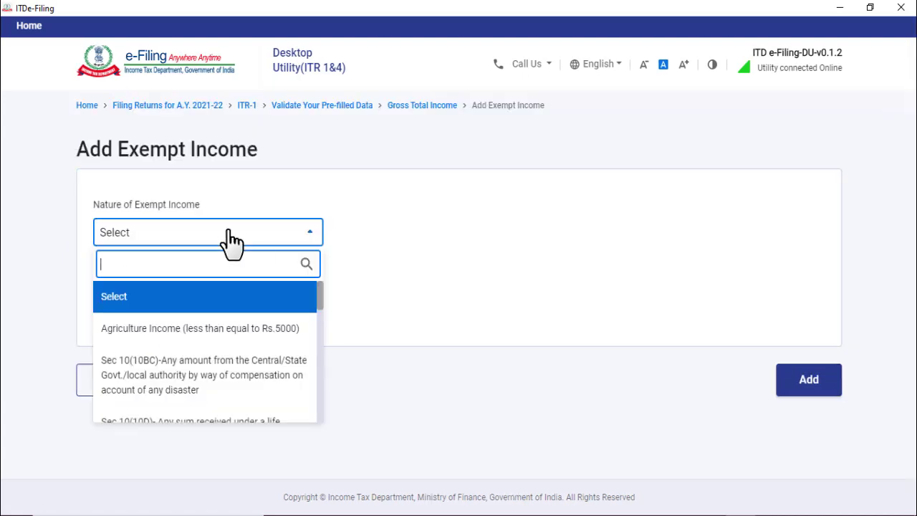
pyautogui.scroll(-10, 252, 335)
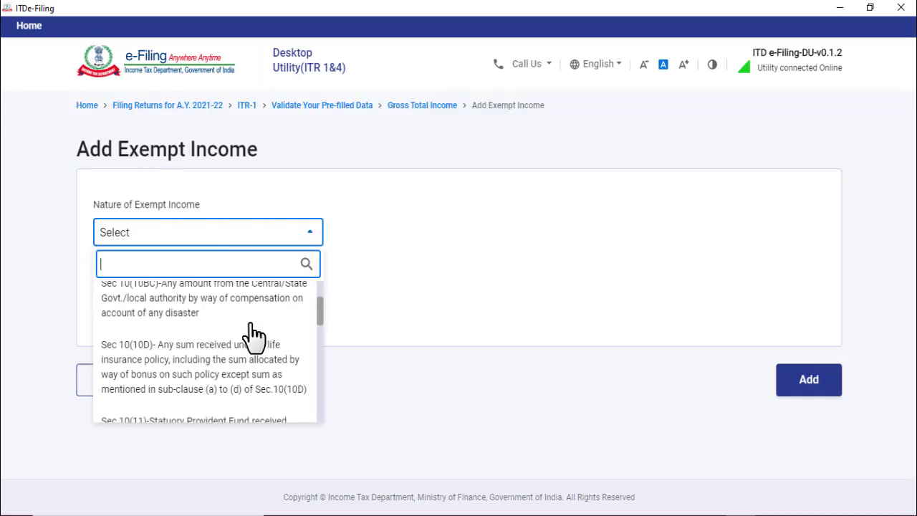
pyautogui.scroll(-3, 213, 328)
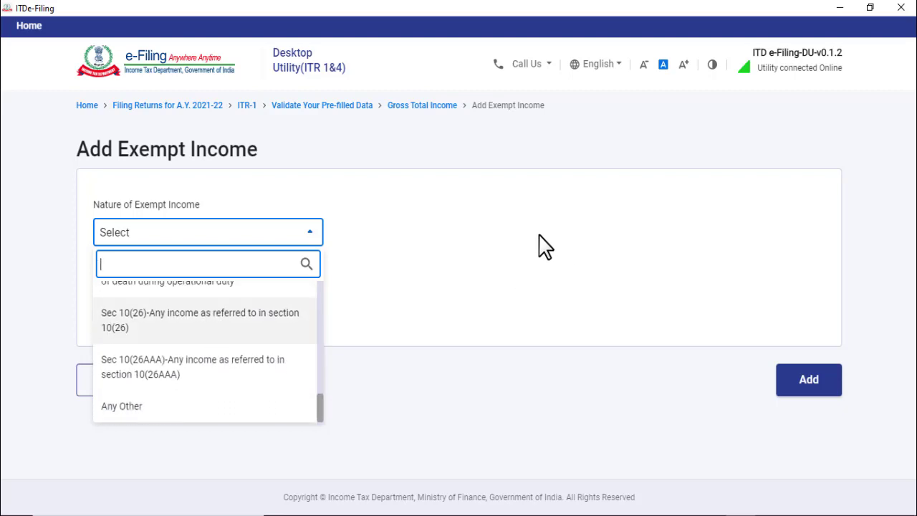
pyautogui.click(538, 246)
pyautogui.click(186, 296)
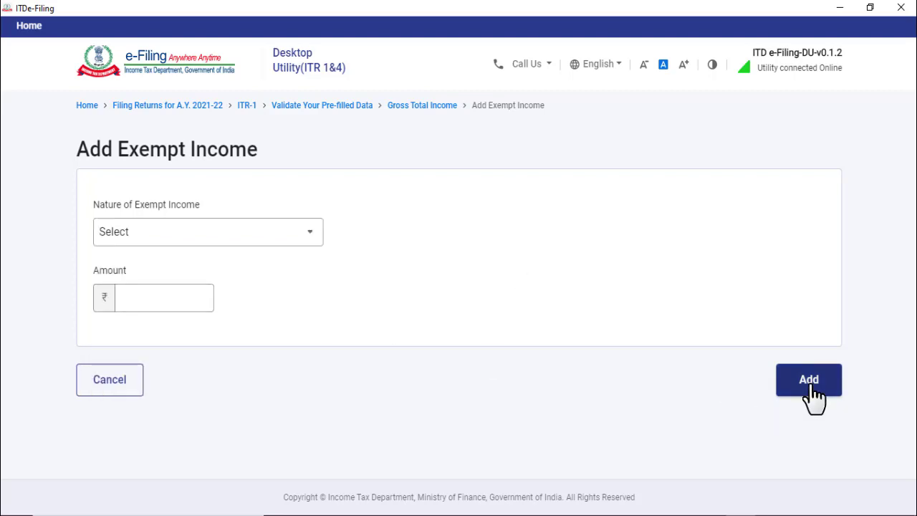
pyautogui.click(112, 386)
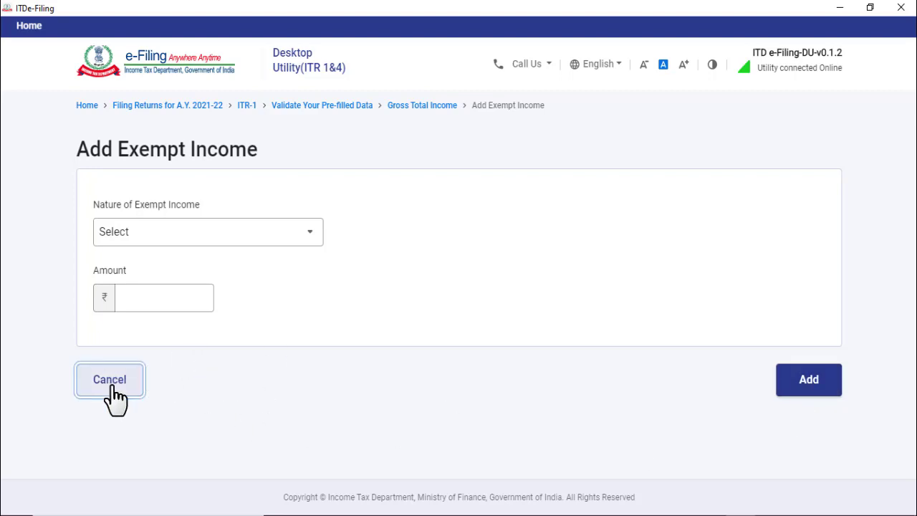
# Leave the exempt income form without adding an entry and confirm the Gross Total Income section
pyautogui.click(111, 383)
pyautogui.scroll(-5, 393, 390)
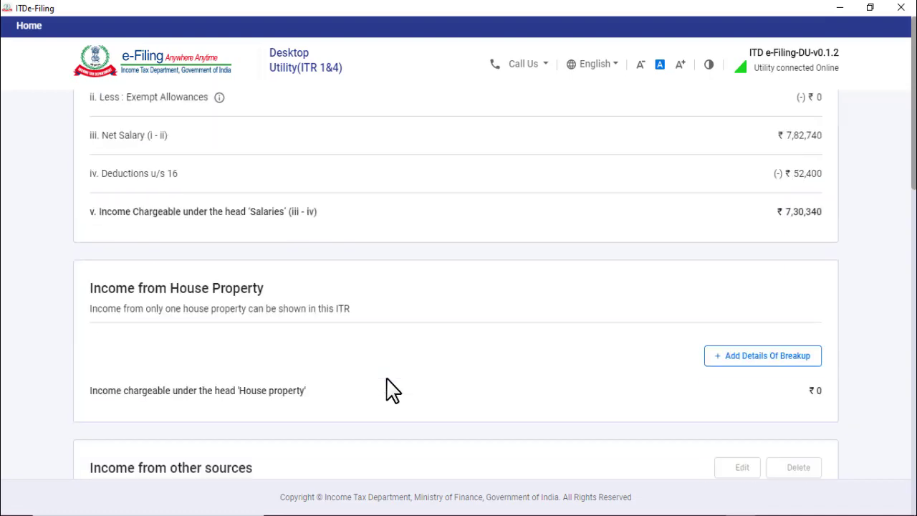
pyautogui.scroll(-8, 393, 391)
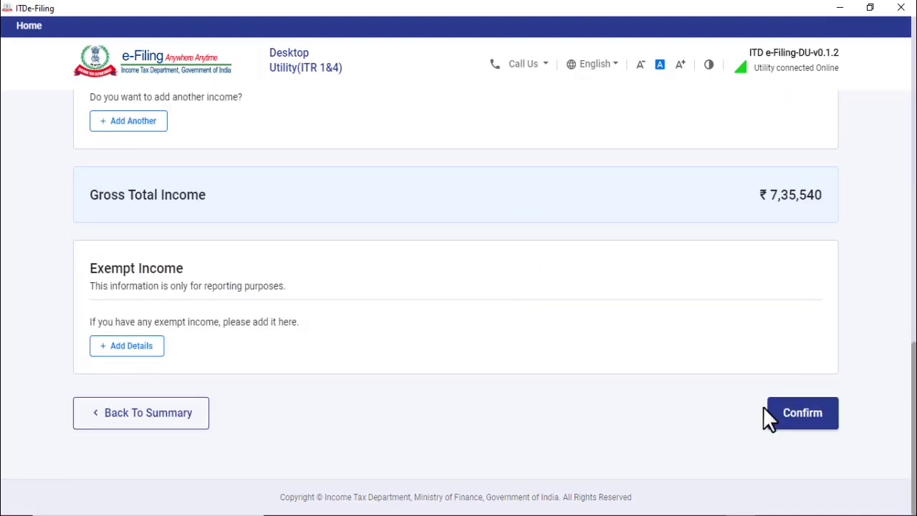
pyautogui.click(808, 415)
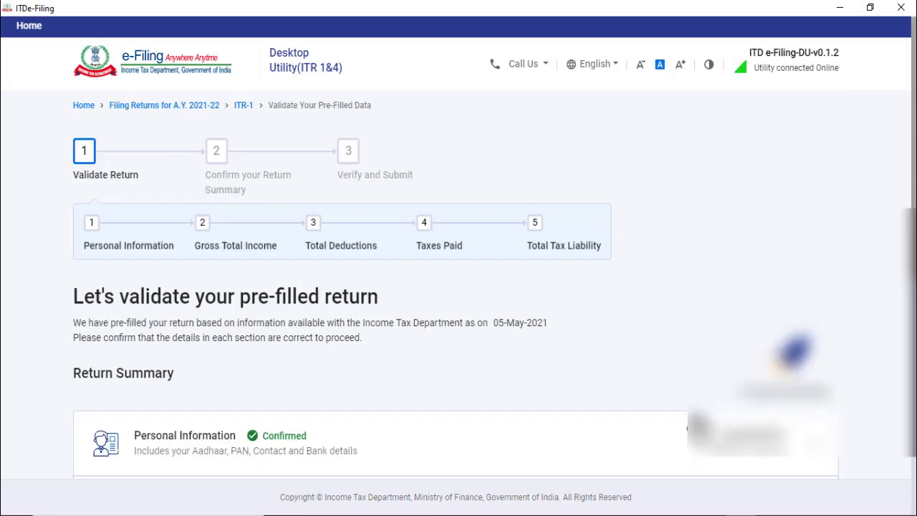
# Open the Total Deductions section and look through the deductions offered for other eligible claims
pyautogui.scroll(-5, 559, 406)
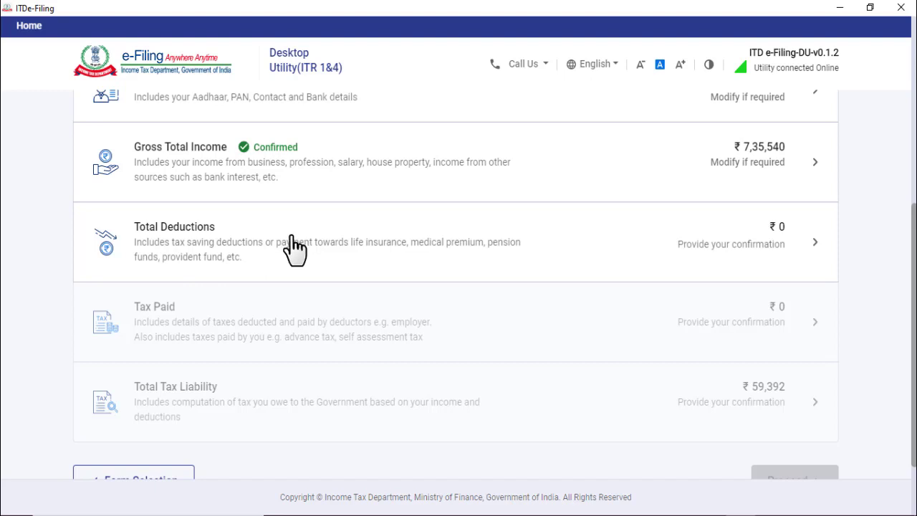
pyautogui.click(193, 252)
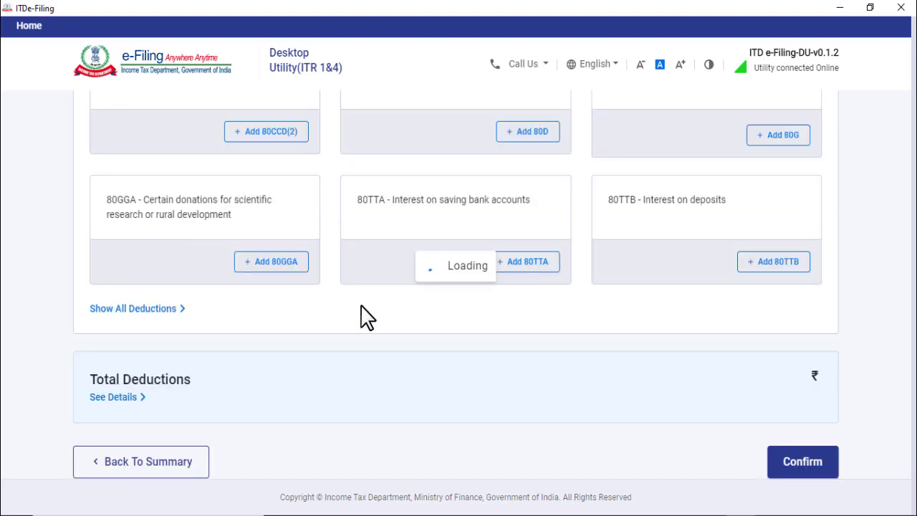
pyautogui.scroll(-4, 657, 273)
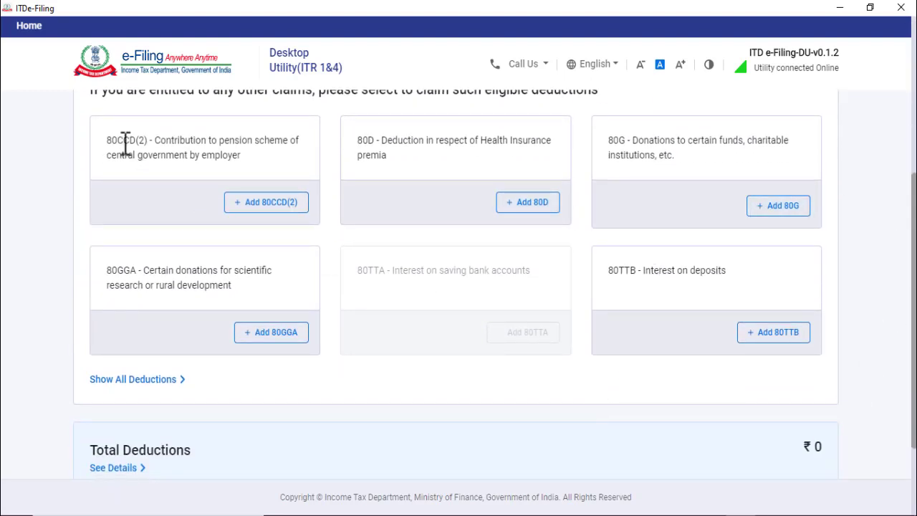
pyautogui.scroll(1, 416, 215)
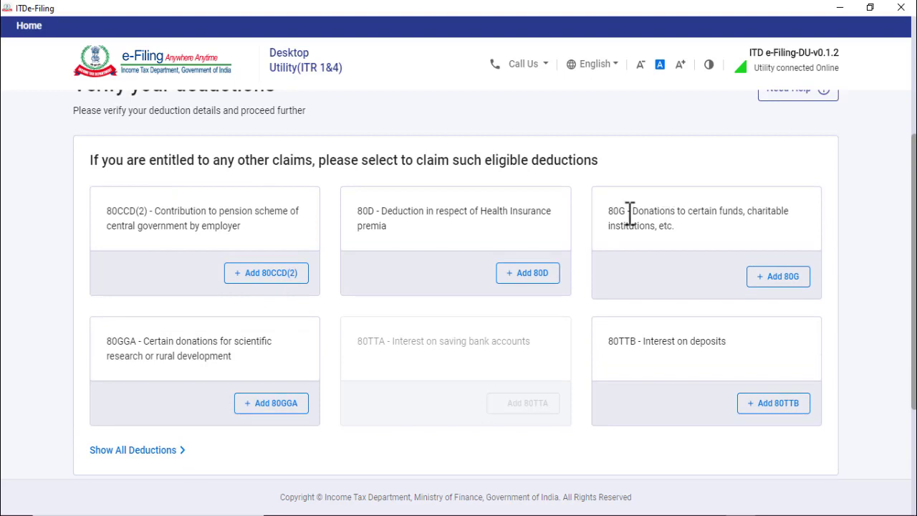
pyautogui.scroll(1, 629, 212)
pyautogui.scroll(-2, 629, 211)
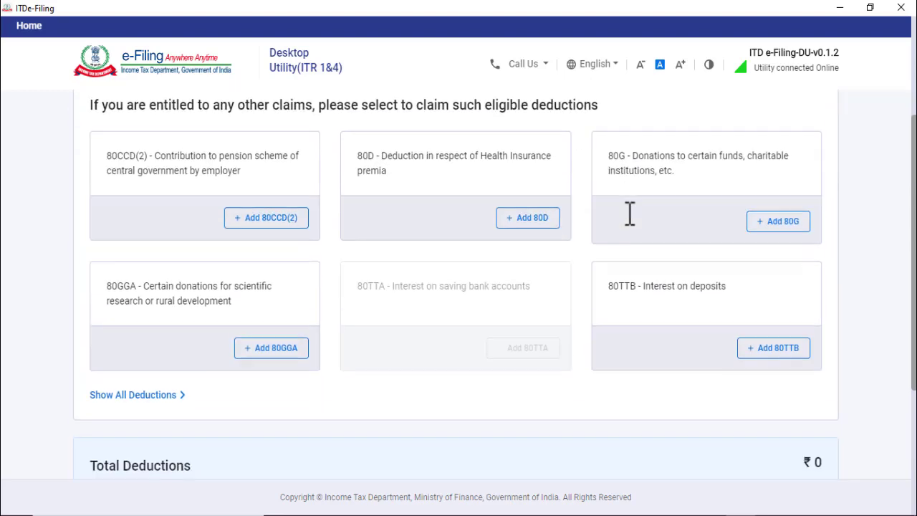
pyautogui.scroll(-2, 629, 279)
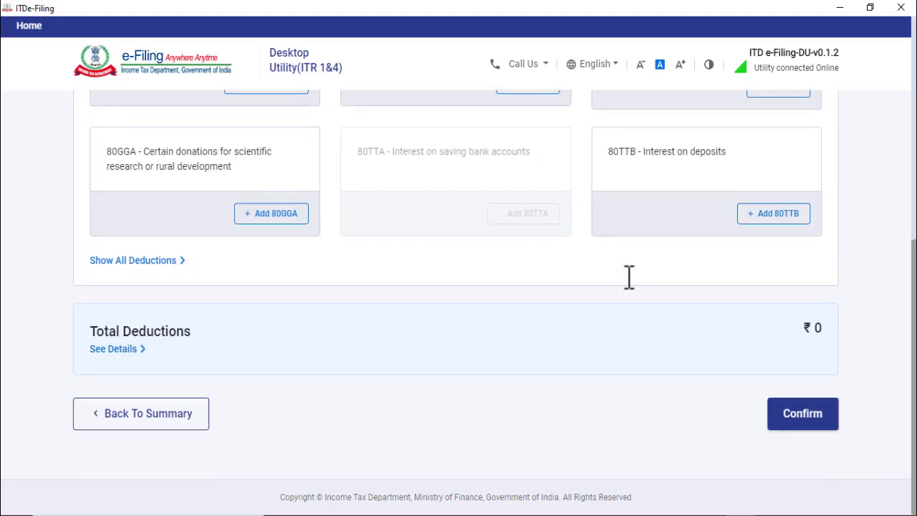
# Show the full list of deductions and select 80C for life insurance premia and provident fund contributions to add it
pyautogui.click(96, 261)
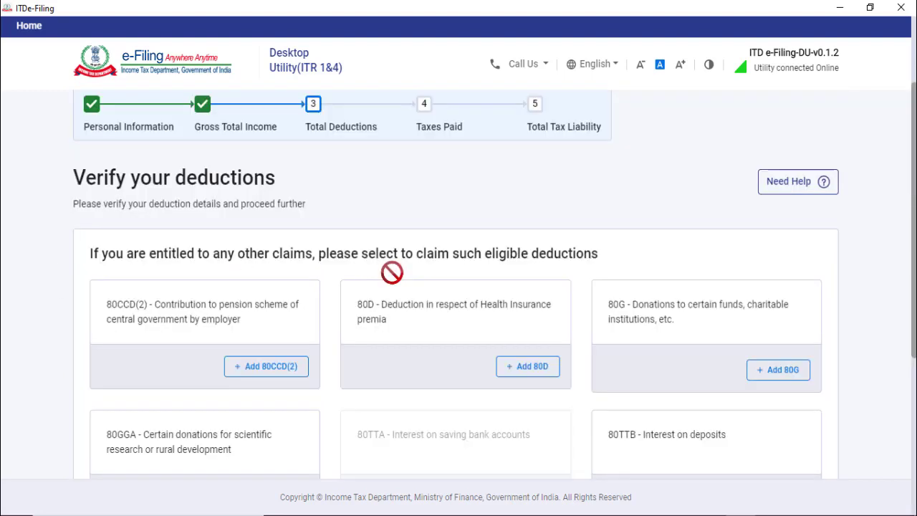
pyautogui.scroll(-3, 392, 275)
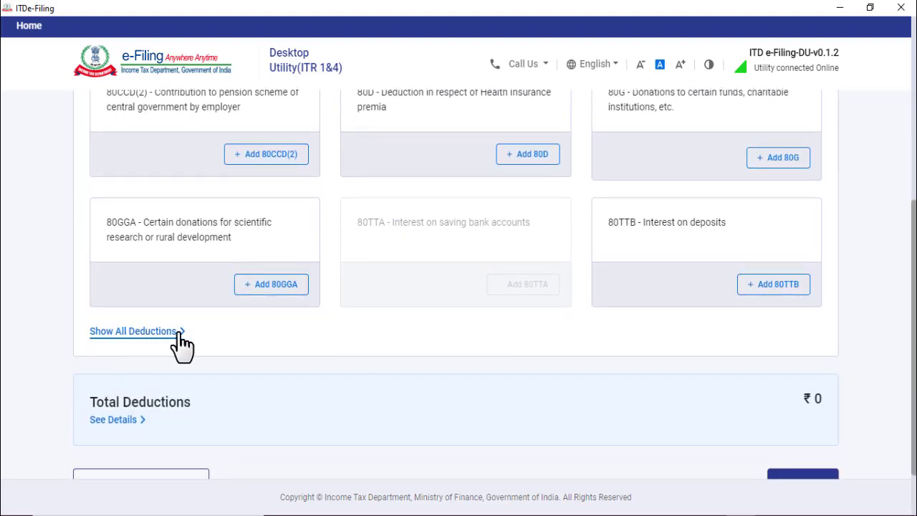
pyautogui.click(141, 332)
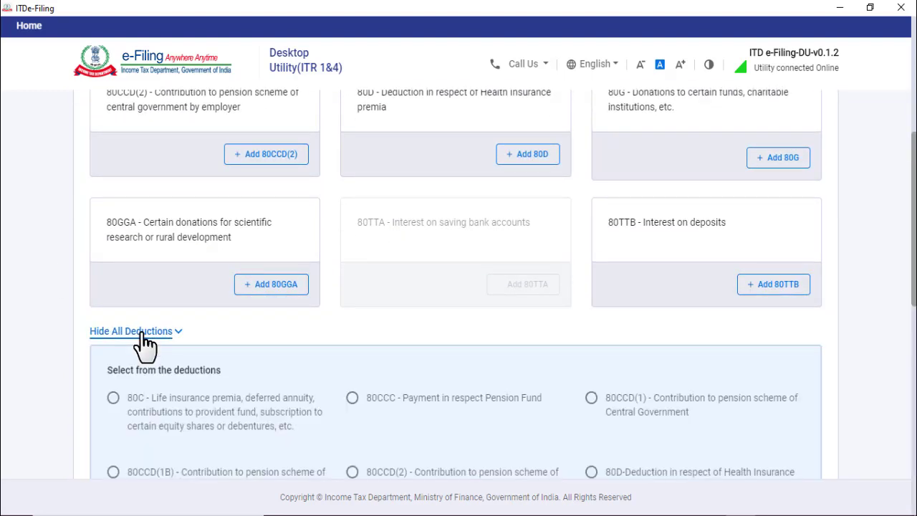
pyautogui.scroll(-2, 401, 348)
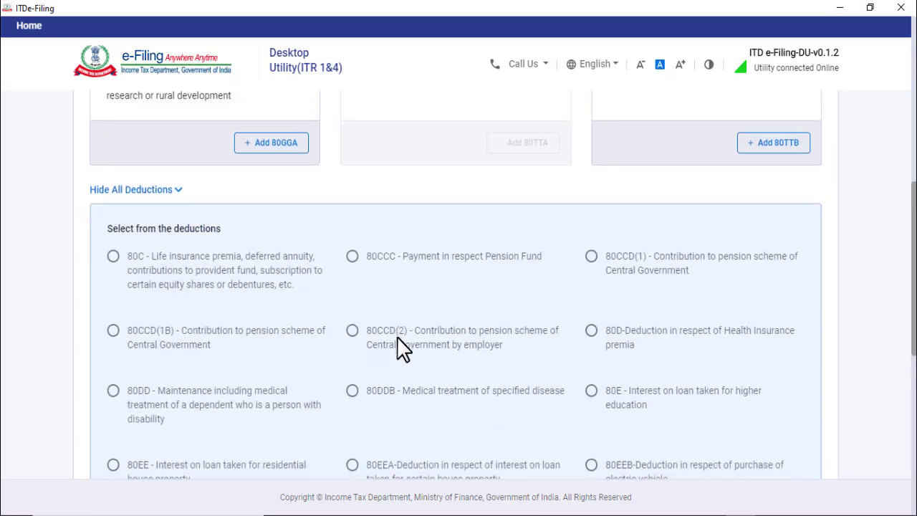
pyautogui.click(113, 258)
pyautogui.scroll(-5, 577, 316)
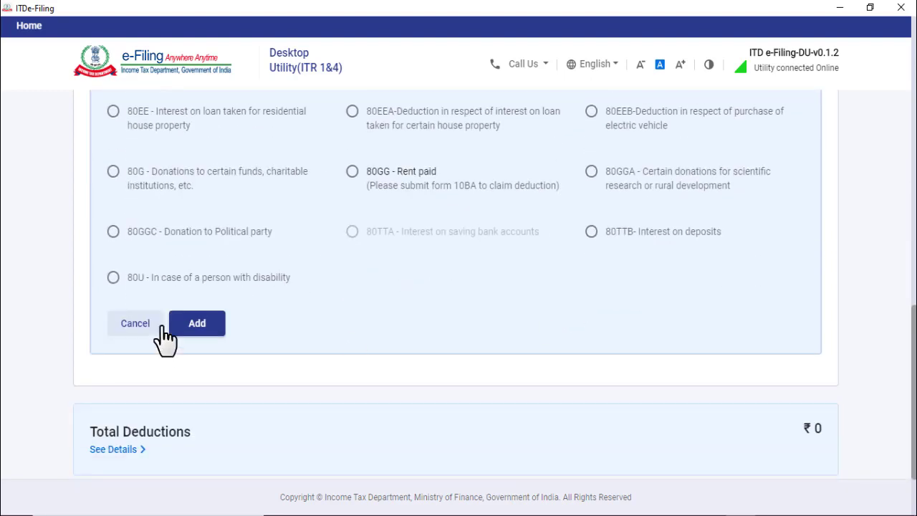
pyautogui.click(204, 326)
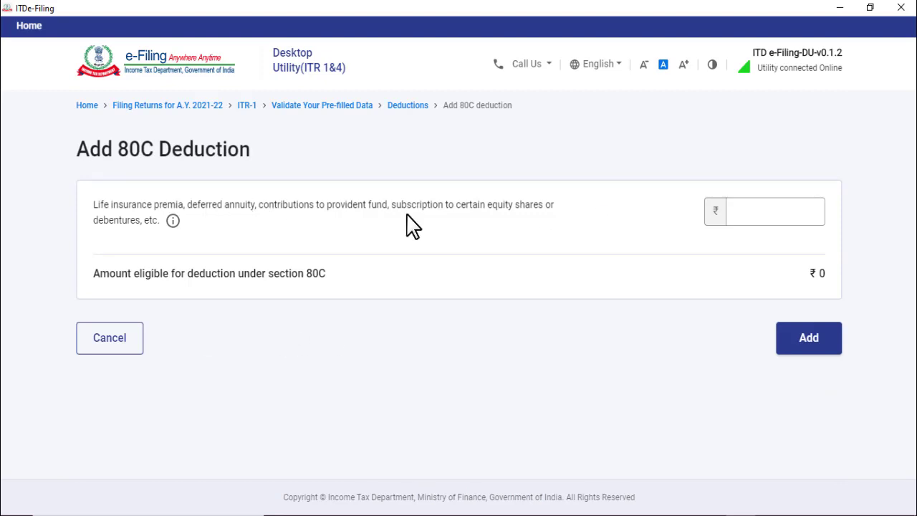
# Add an 80C deduction of 150000, save the same amount from the edit form, and check the recorded investment entry
pyautogui.click(734, 210)
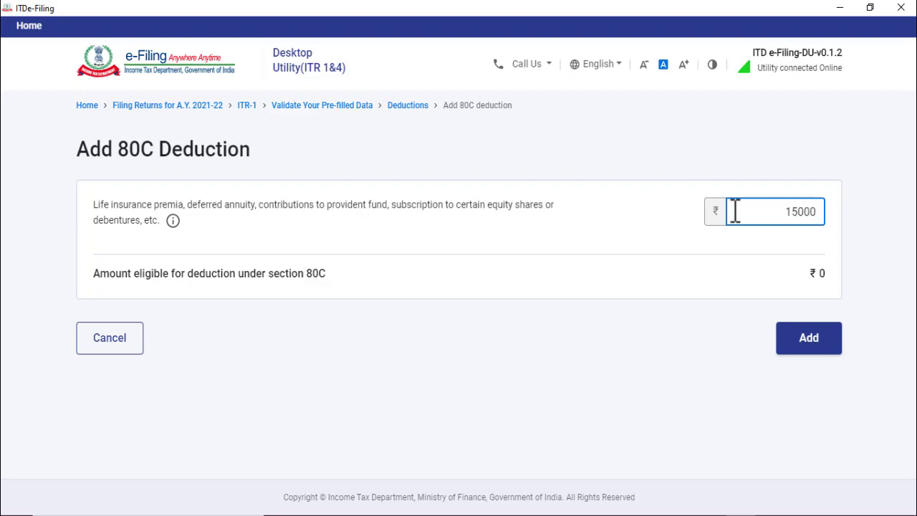
pyautogui.moveTo(757, 211); pyautogui.dragTo(833, 219)
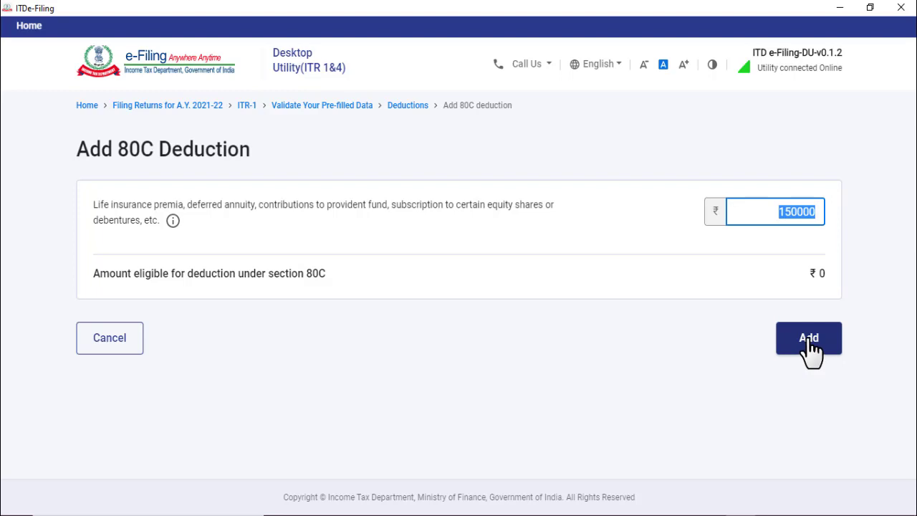
pyautogui.click(811, 349)
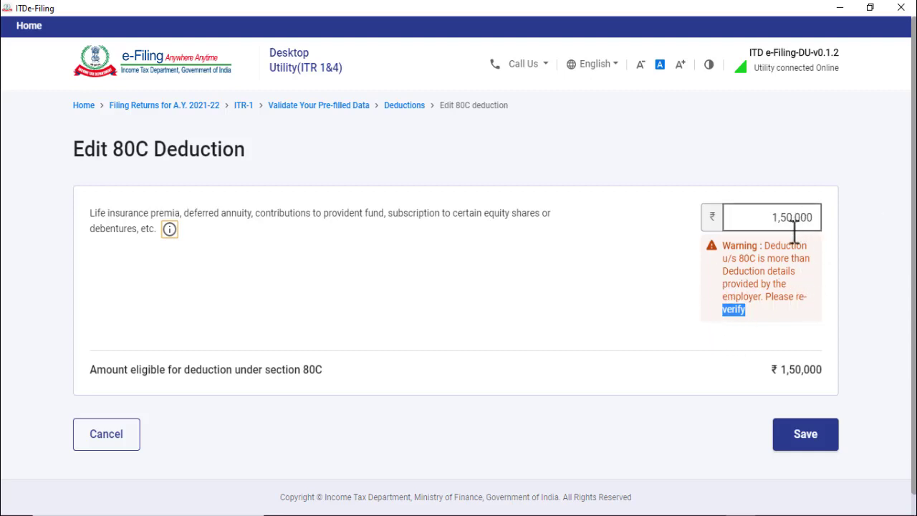
pyautogui.moveTo(765, 218); pyautogui.dragTo(844, 217)
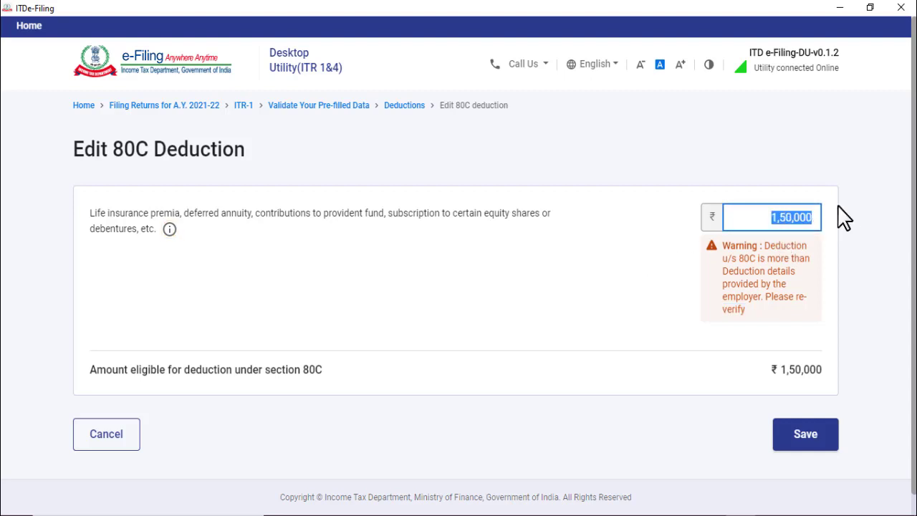
pyautogui.click(811, 436)
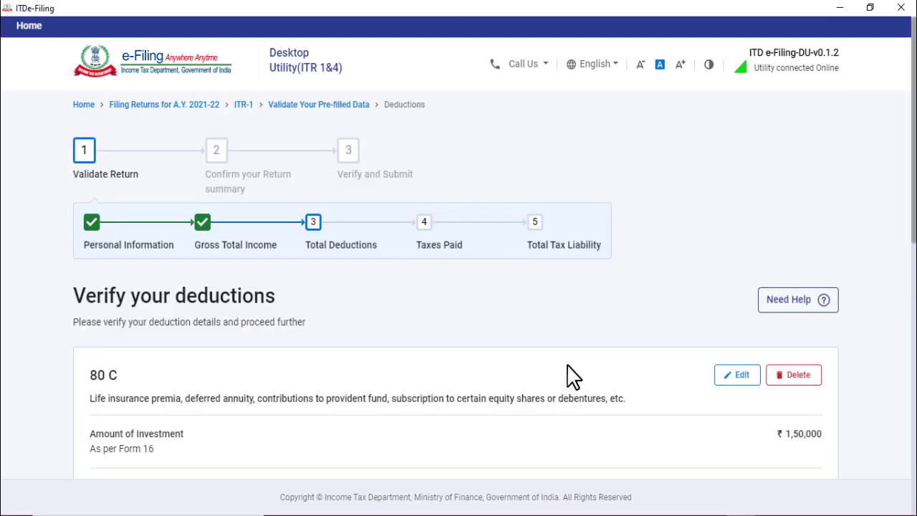
pyautogui.scroll(-2, 567, 370)
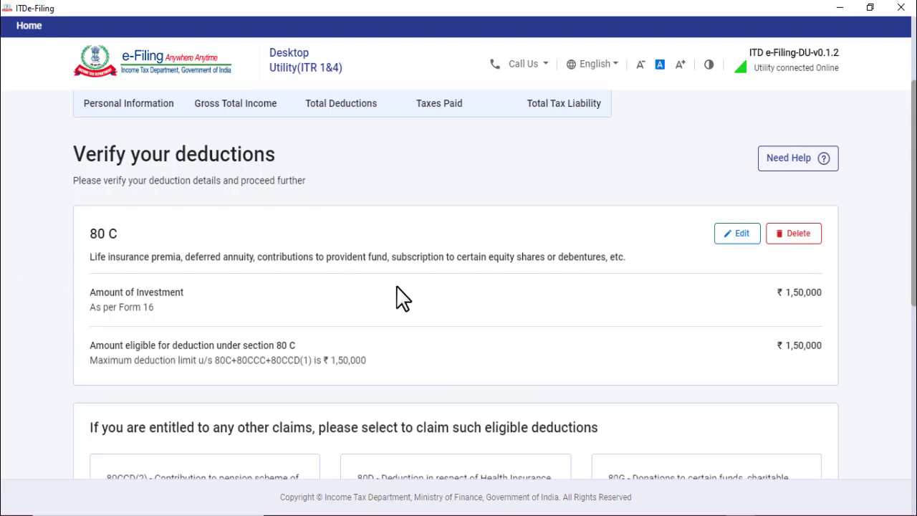
pyautogui.scroll(-1, 397, 299)
pyautogui.moveTo(200, 226); pyautogui.dragTo(116, 251)
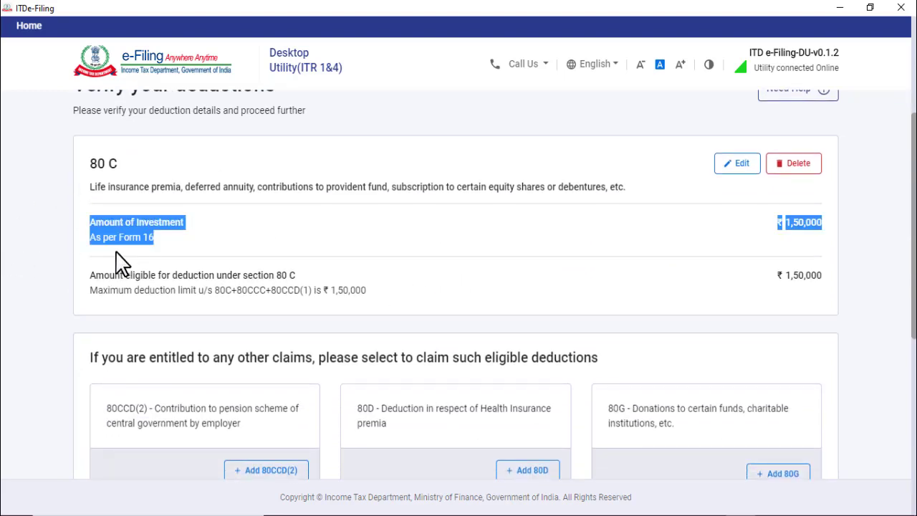
pyautogui.click(146, 236)
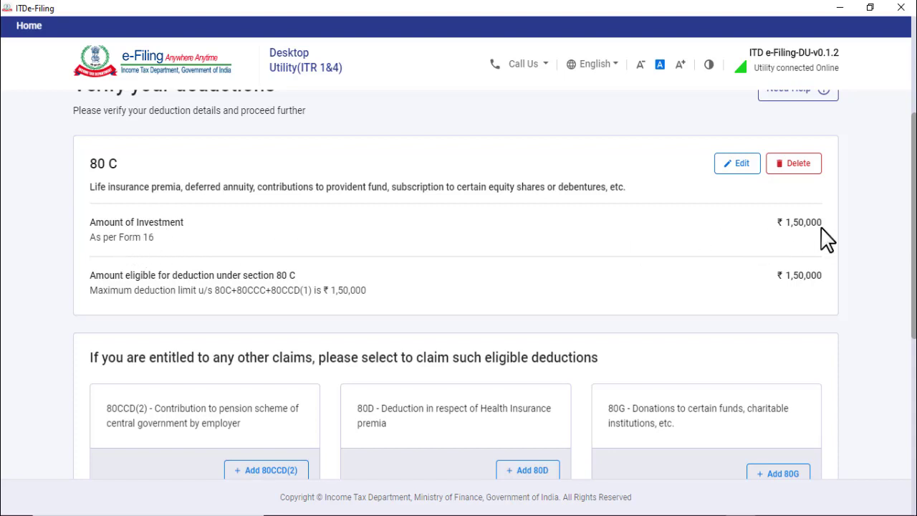
# Start adding an 80D health insurance deduction and answer No to whether the taxpayer or a family member is a senior citizen
pyautogui.scroll(-4, 634, 250)
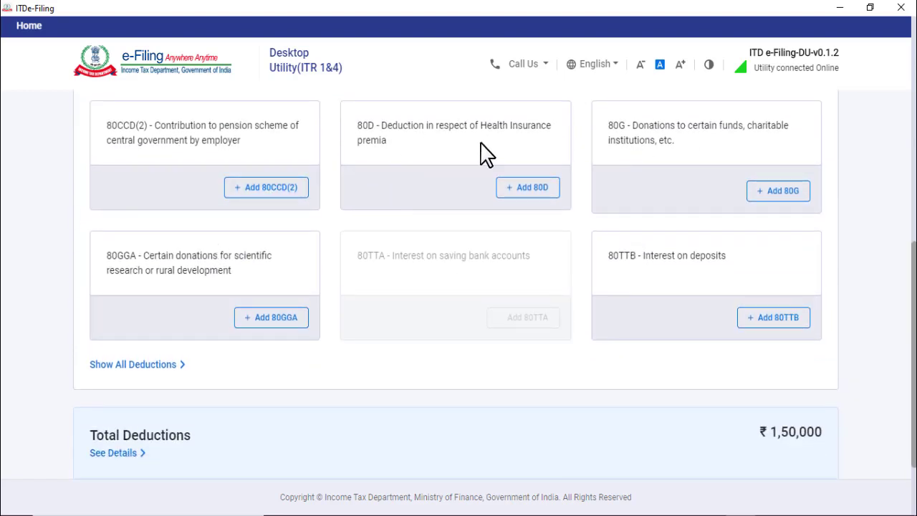
pyautogui.click(526, 187)
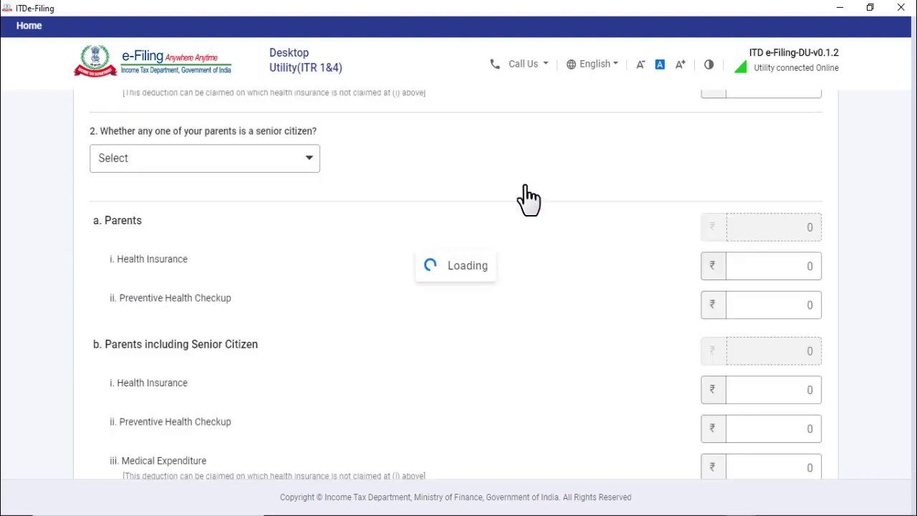
pyautogui.scroll(-1, 348, 259)
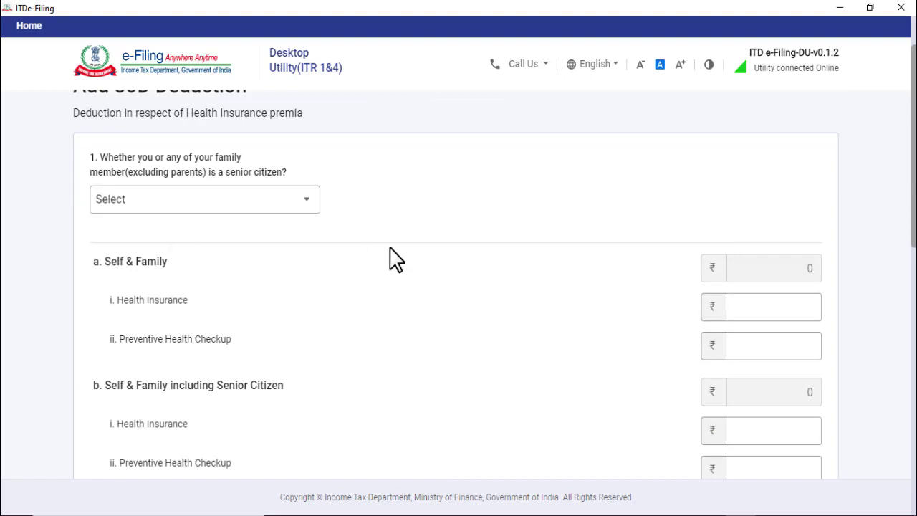
pyautogui.scroll(-1, 389, 247)
pyautogui.scroll(1, 387, 247)
pyautogui.click(307, 215)
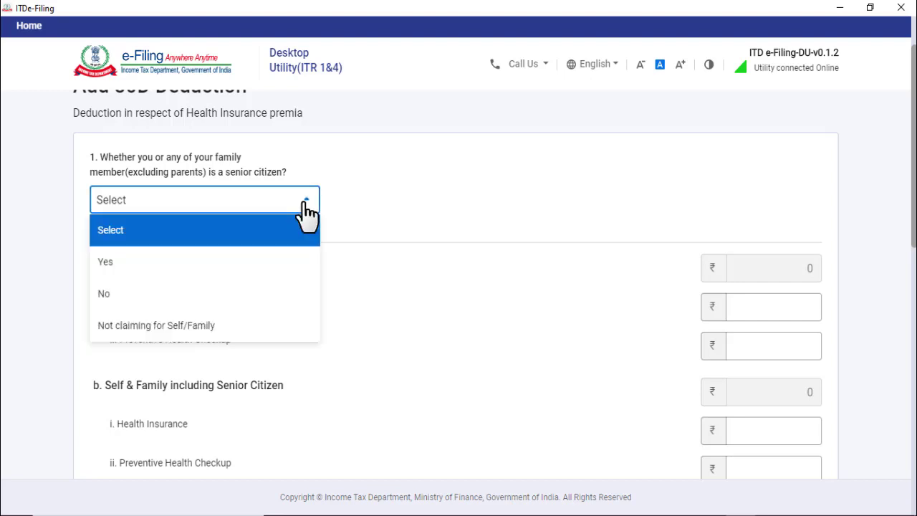
pyautogui.click(114, 297)
# Enter 15,000 as the health insurance amount for self and family, leaving the preventive health checkup amount empty
pyautogui.scroll(-2, 280, 322)
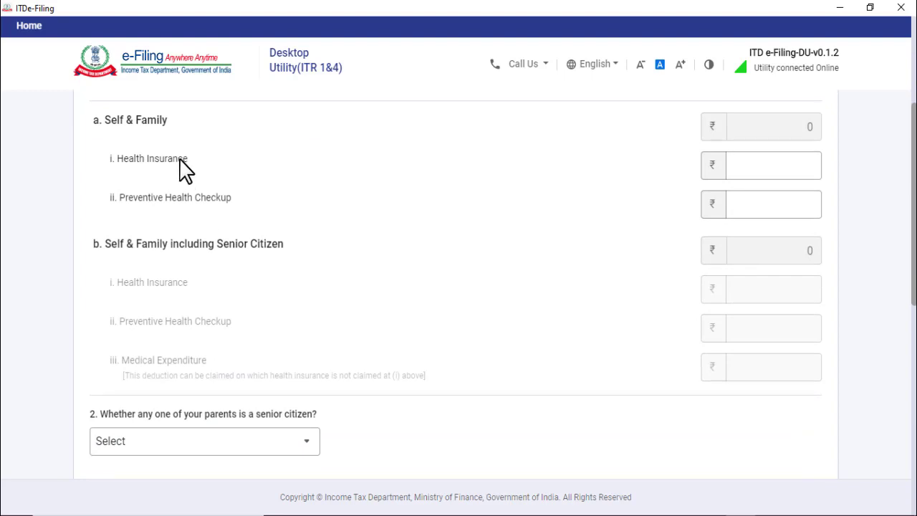
pyautogui.click(776, 159)
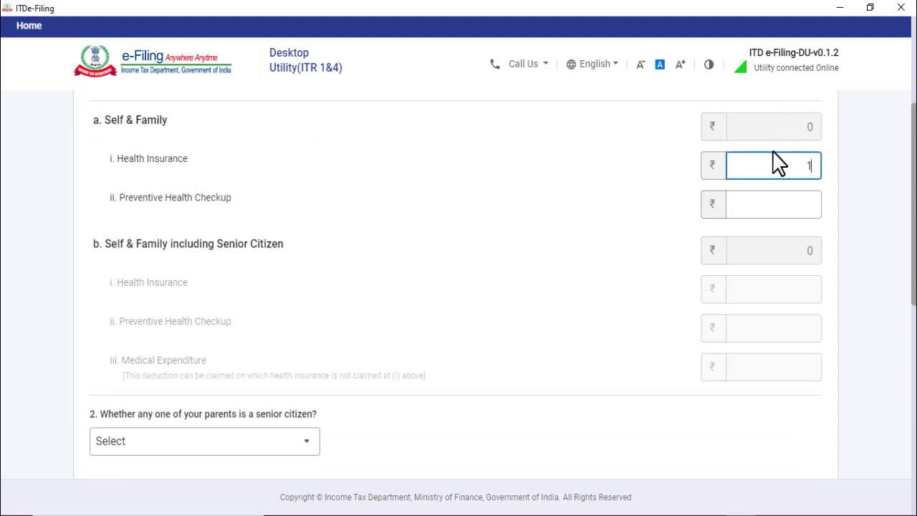
pyautogui.write('15,000')
pyautogui.click(767, 205)
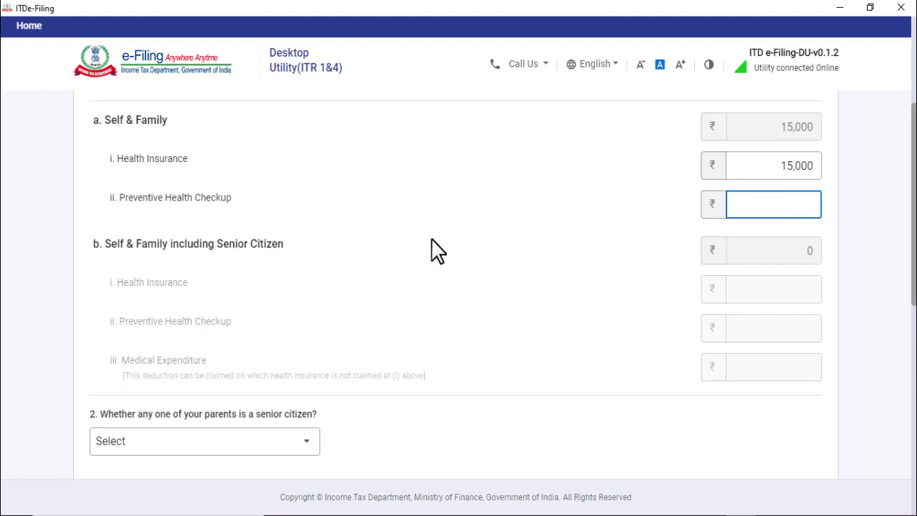
# Answer Yes to whether any one of the taxpayer's parents is a senior citizen in the 80D form
pyautogui.scroll(-2, 432, 247)
pyautogui.scroll(-1, 432, 247)
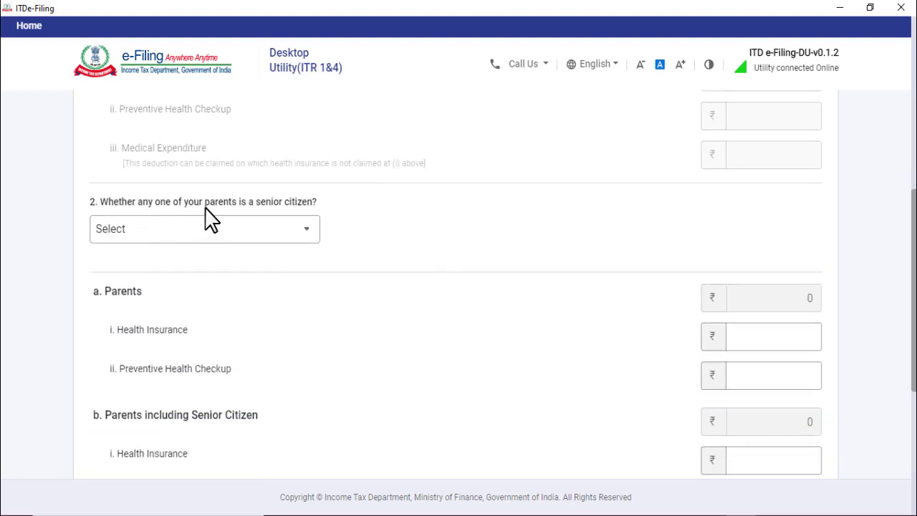
pyautogui.click(308, 231)
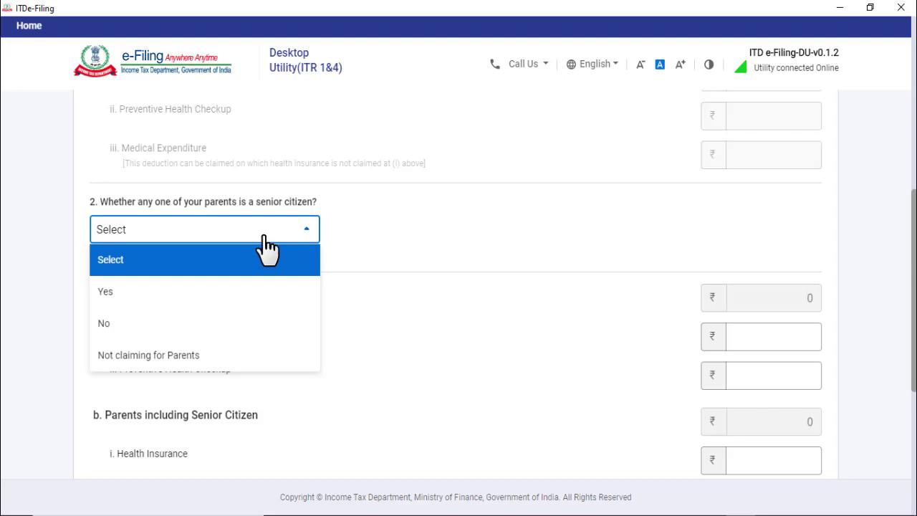
pyautogui.click(107, 291)
pyautogui.scroll(-3, 123, 317)
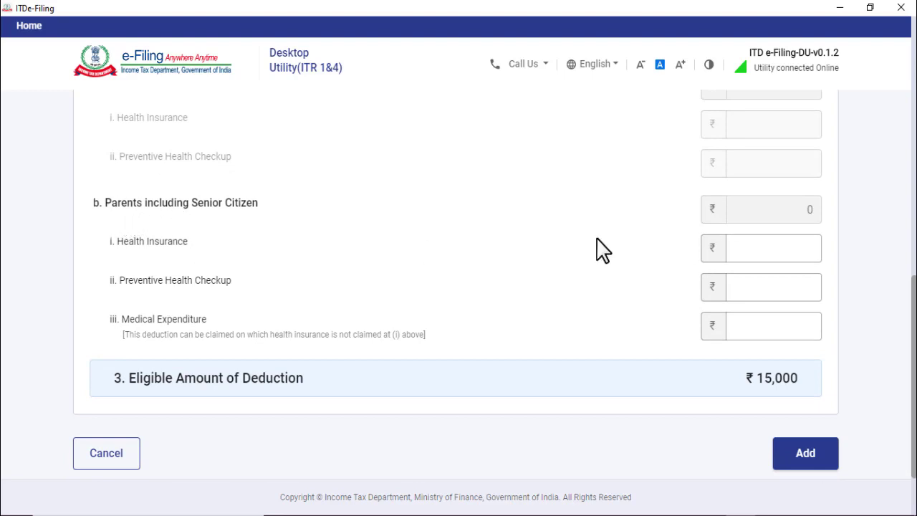
# Leave the health insurance, checkup and medical expenditure amounts for senior citizen parents empty and add the 80D deduction
pyautogui.click(776, 247)
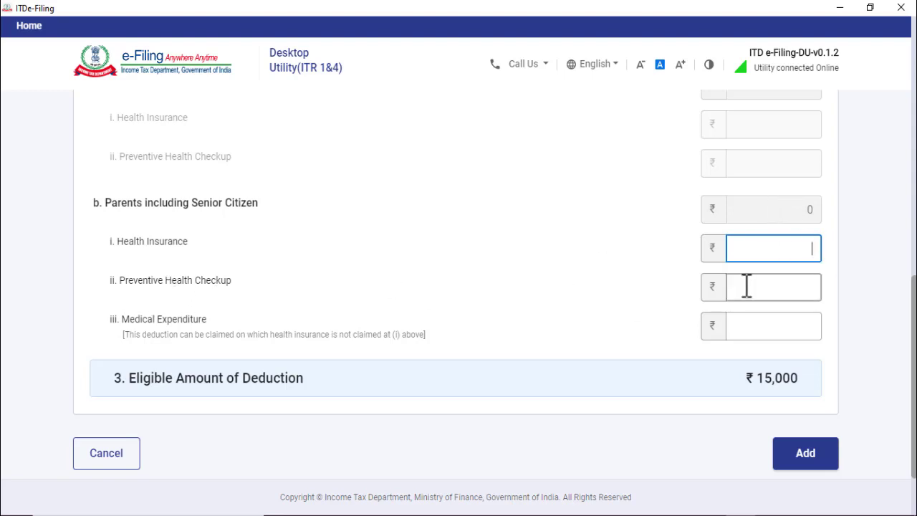
pyautogui.click(799, 289)
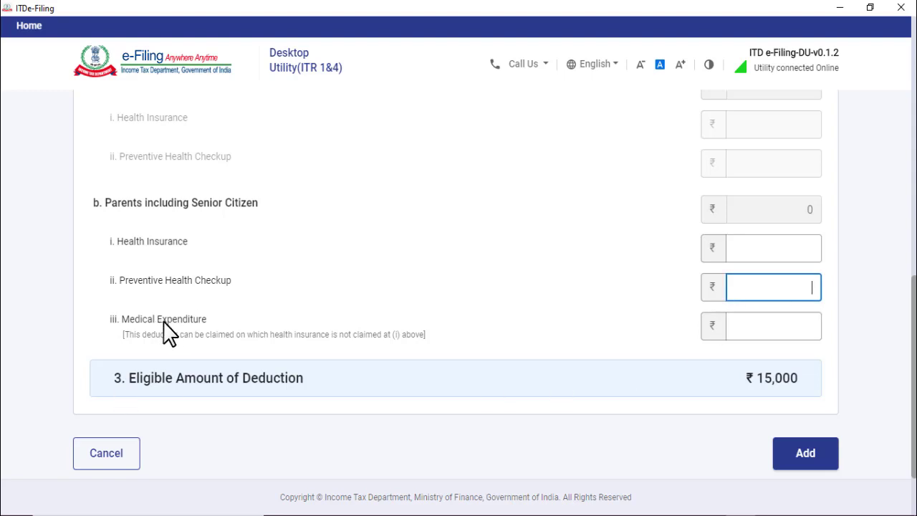
pyautogui.click(780, 331)
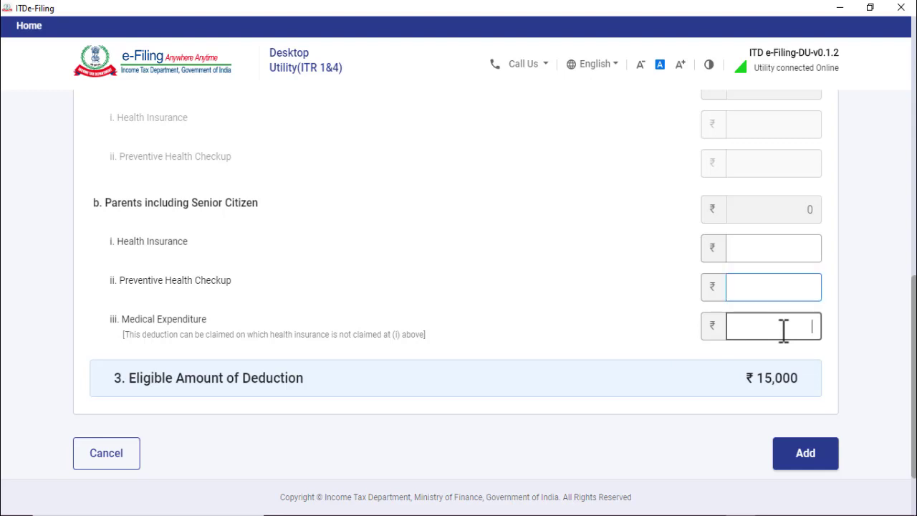
pyautogui.click(812, 454)
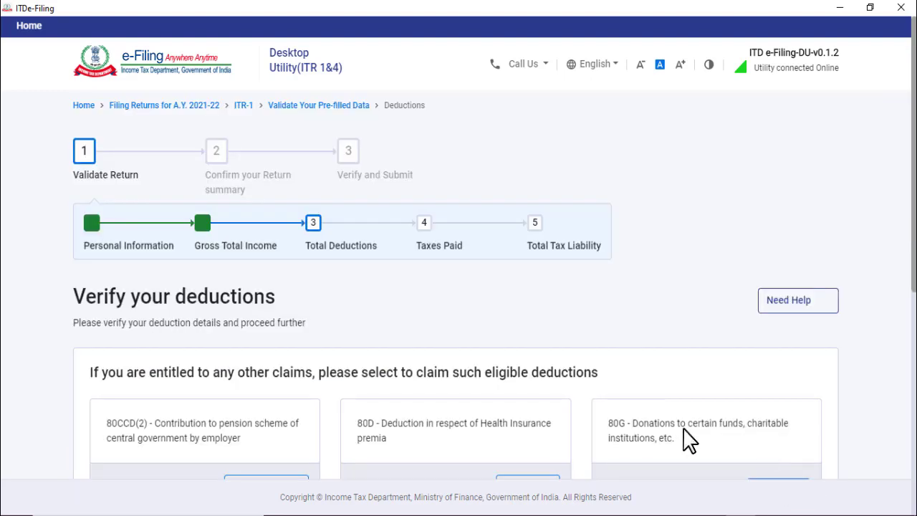
# Review the recorded 80C and 80D entries, and look through the full list of other deductions that can be claimed
pyautogui.scroll(-1, 564, 367)
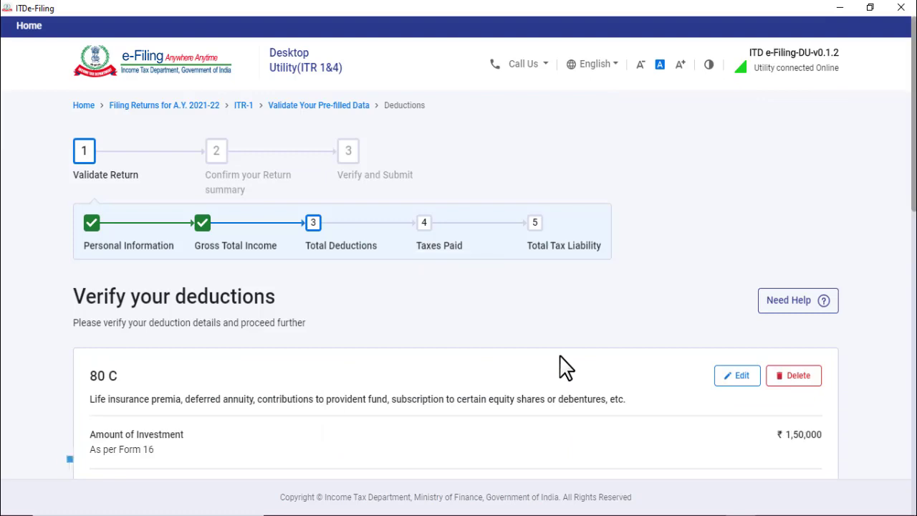
pyautogui.scroll(-2, 565, 366)
pyautogui.scroll(-1, 565, 367)
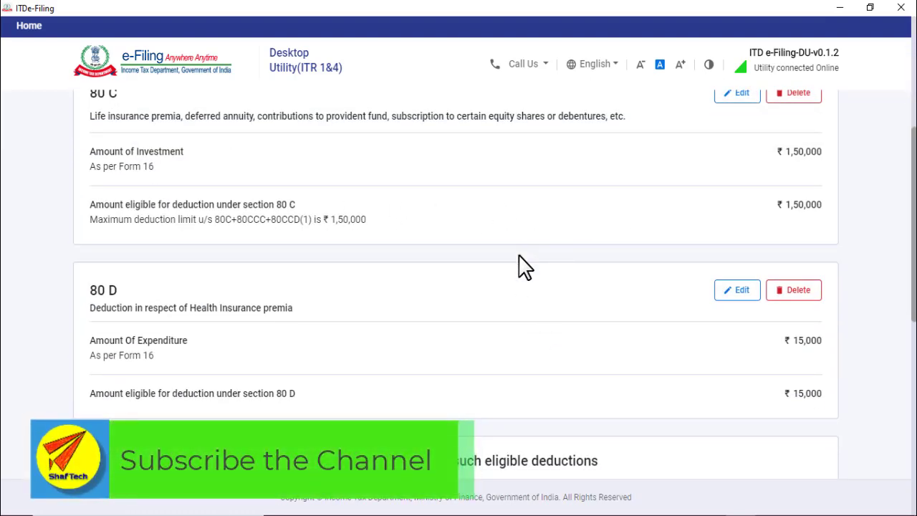
pyautogui.scroll(3, 519, 256)
pyautogui.scroll(-3, 520, 256)
pyautogui.scroll(-3, 520, 256)
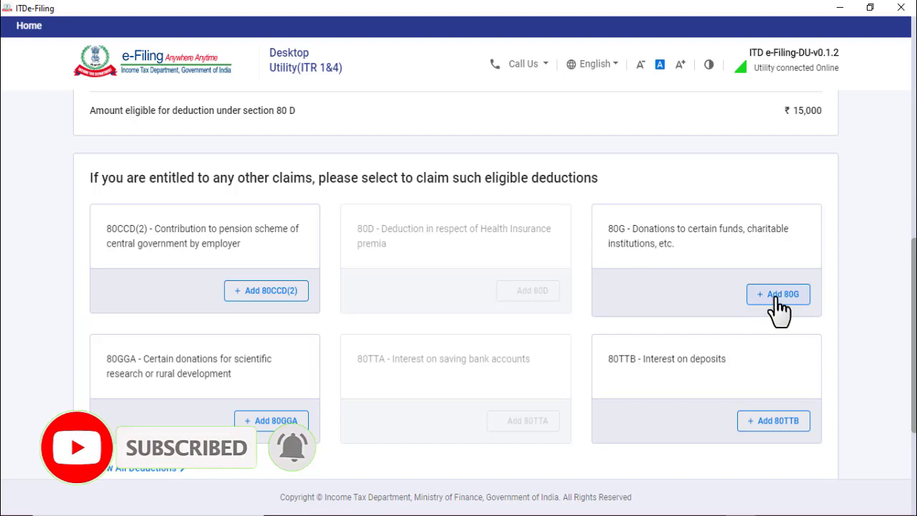
pyautogui.scroll(-3, 407, 299)
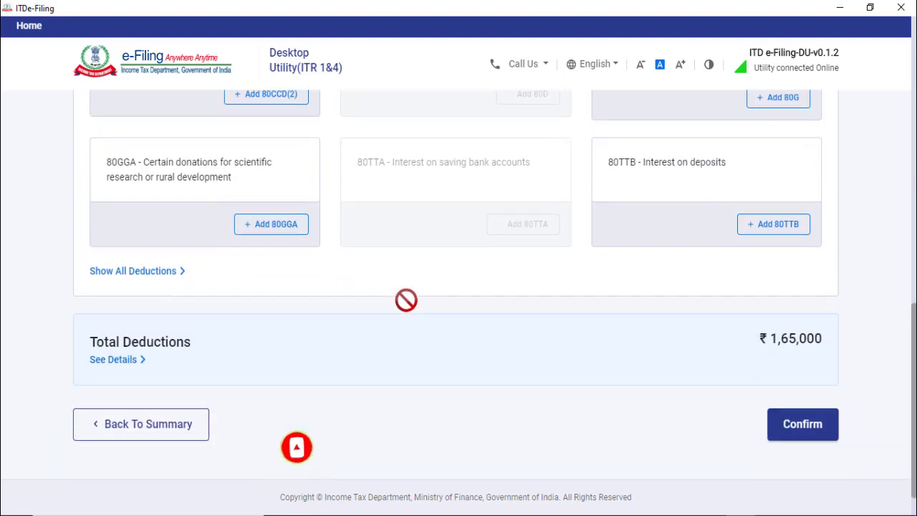
pyautogui.click(136, 262)
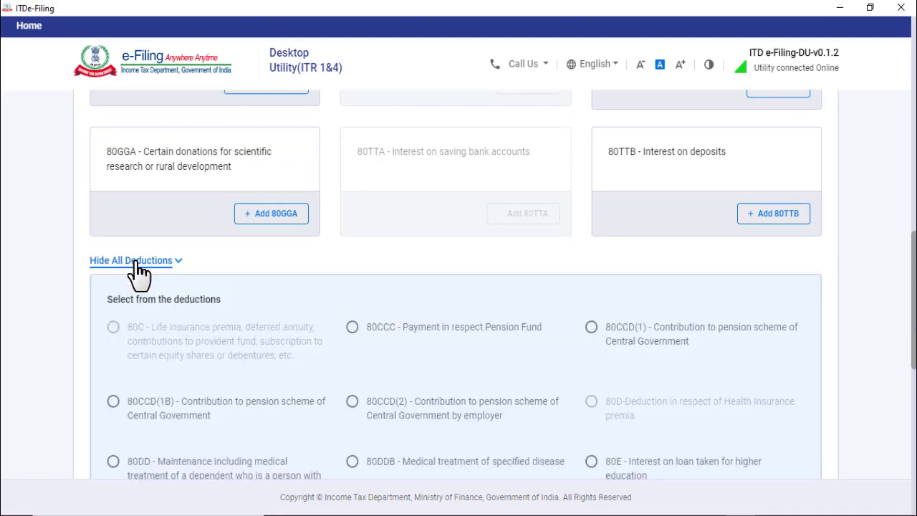
pyautogui.scroll(-4, 558, 351)
pyautogui.scroll(1, 286, 288)
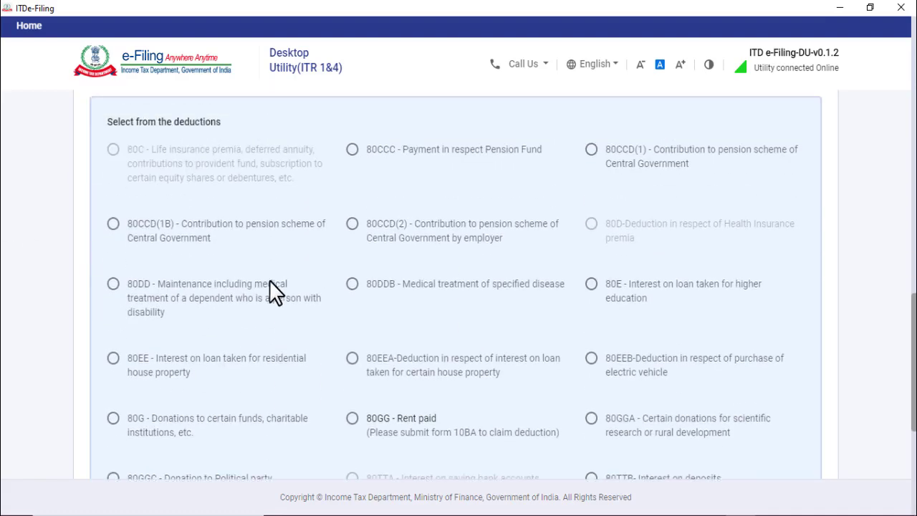
pyautogui.scroll(-3, 546, 311)
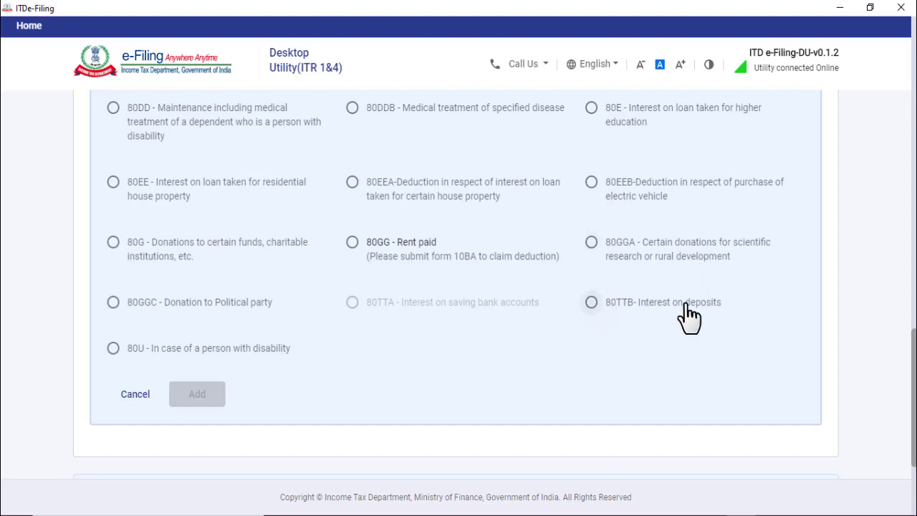
pyautogui.click(592, 303)
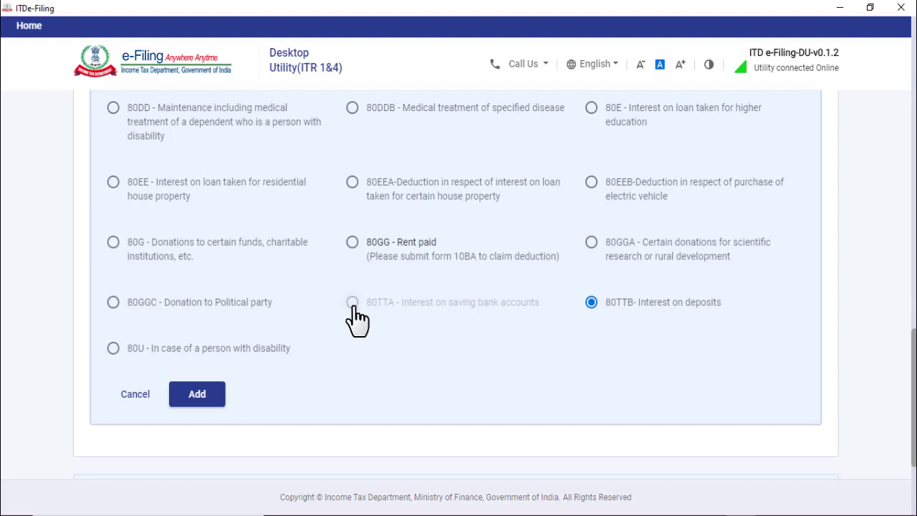
pyautogui.click(207, 402)
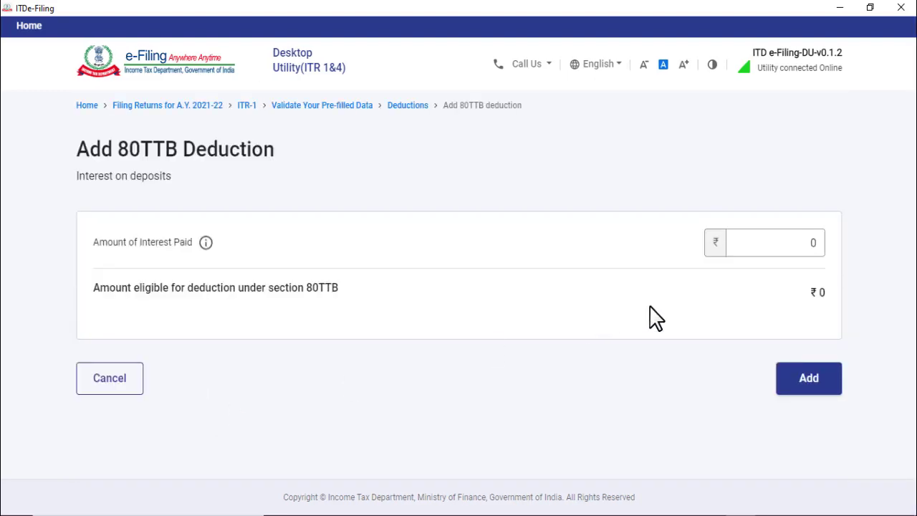
pyautogui.click(795, 242)
pyautogui.press('BackSpace')
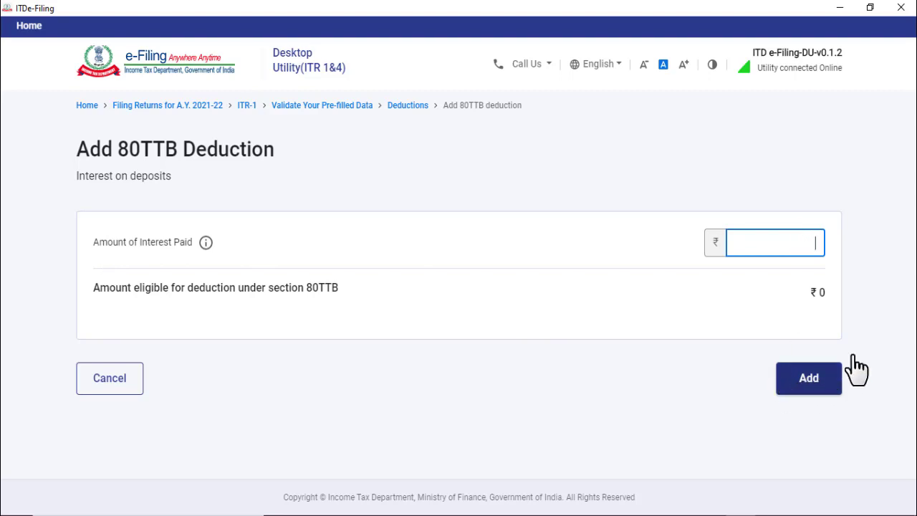
pyautogui.click(110, 379)
# Confirm the total deductions for the return
pyautogui.scroll(-5, 484, 366)
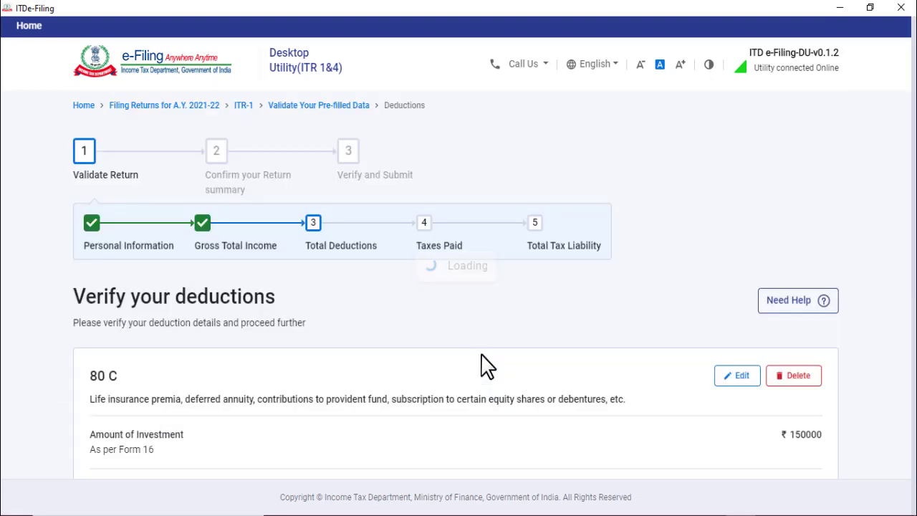
pyautogui.scroll(-10, 483, 367)
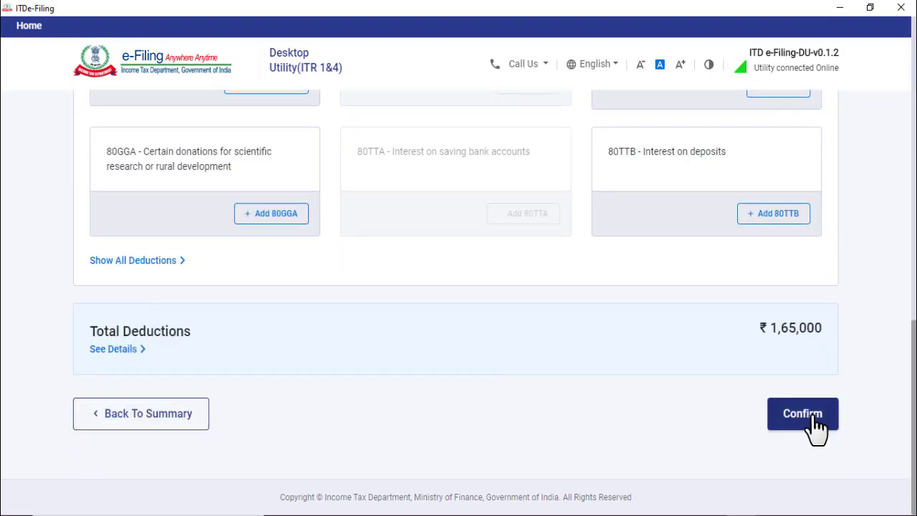
pyautogui.click(816, 423)
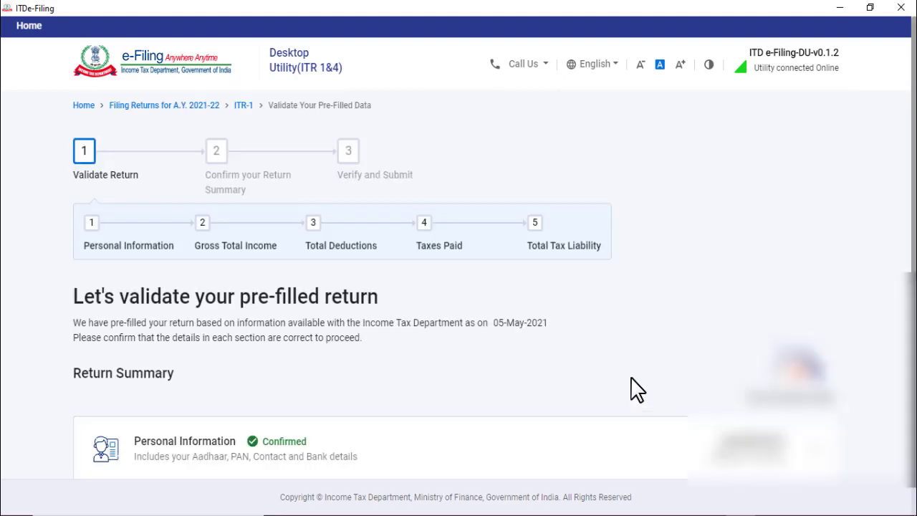
# Open the Tax Paid section and start adding a deductor under TDS on Salary Income
pyautogui.scroll(-5, 637, 391)
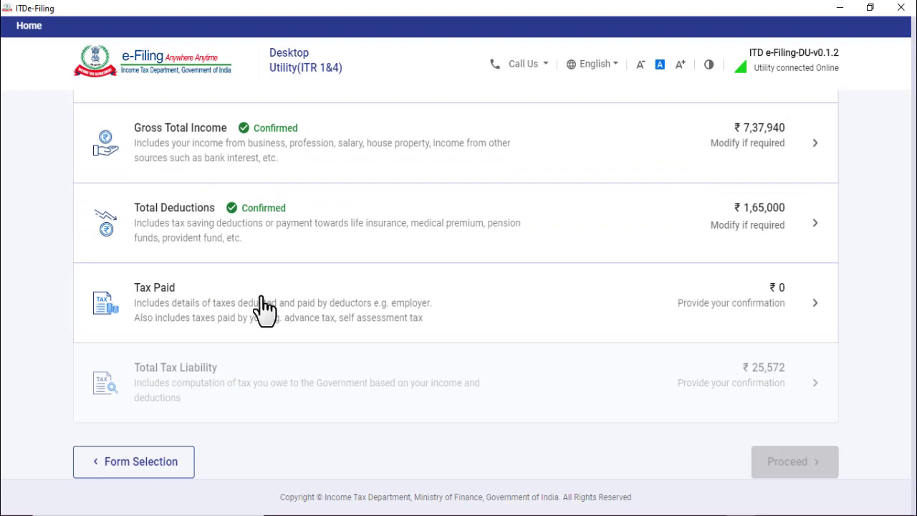
pyautogui.click(261, 297)
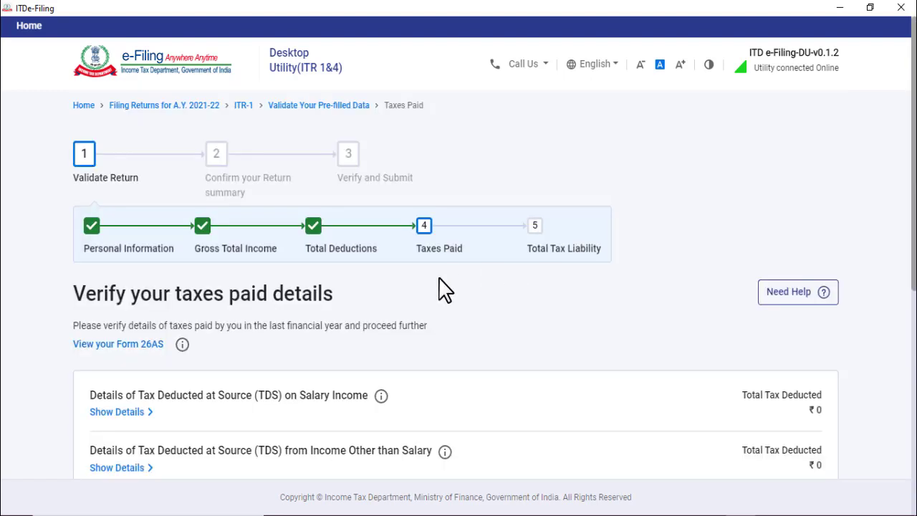
pyautogui.scroll(-2, 534, 292)
pyautogui.scroll(-1, 533, 291)
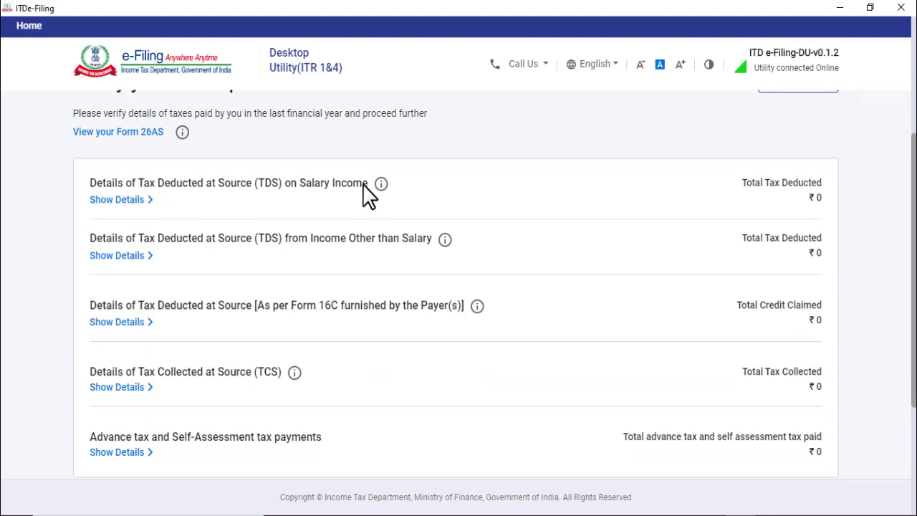
pyautogui.click(132, 201)
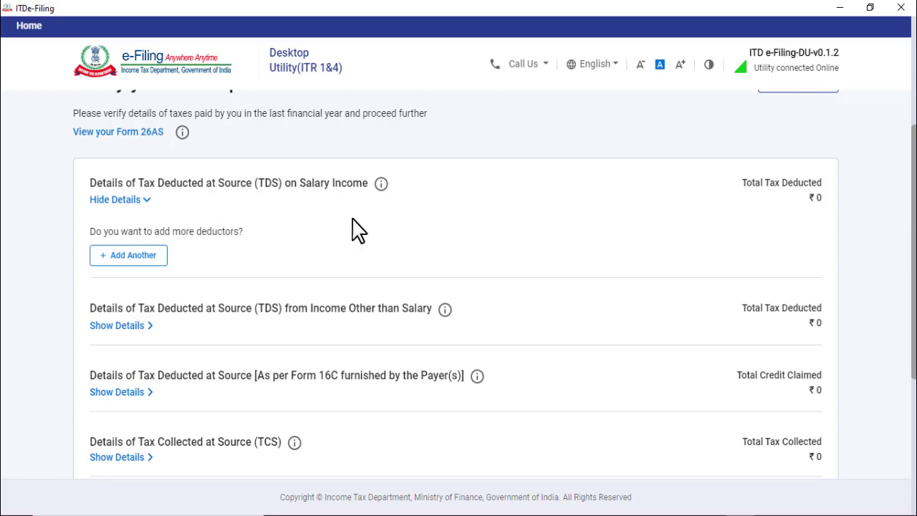
pyautogui.click(115, 255)
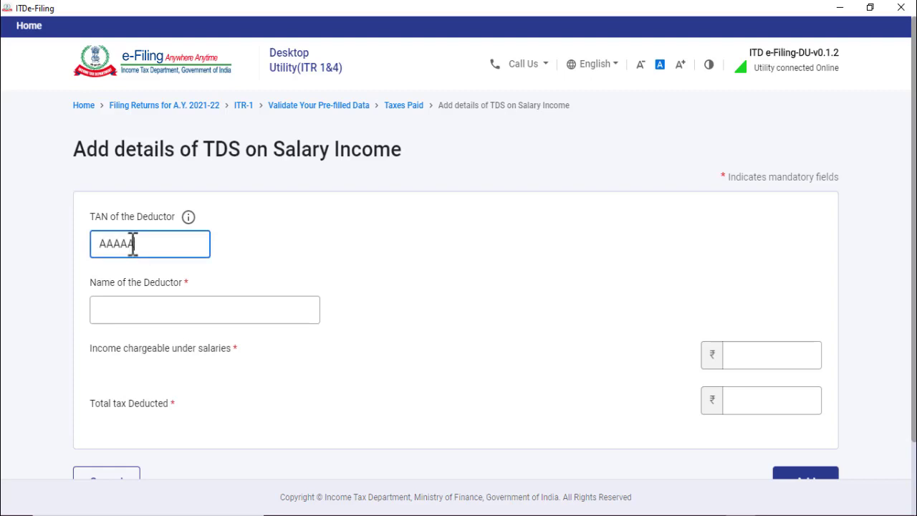
# Fill in the deductor's TAN and enter SSSSS as the name of the deductor
pyautogui.click(132, 244)
pyautogui.write('AAAAA')
pyautogui.click(153, 311)
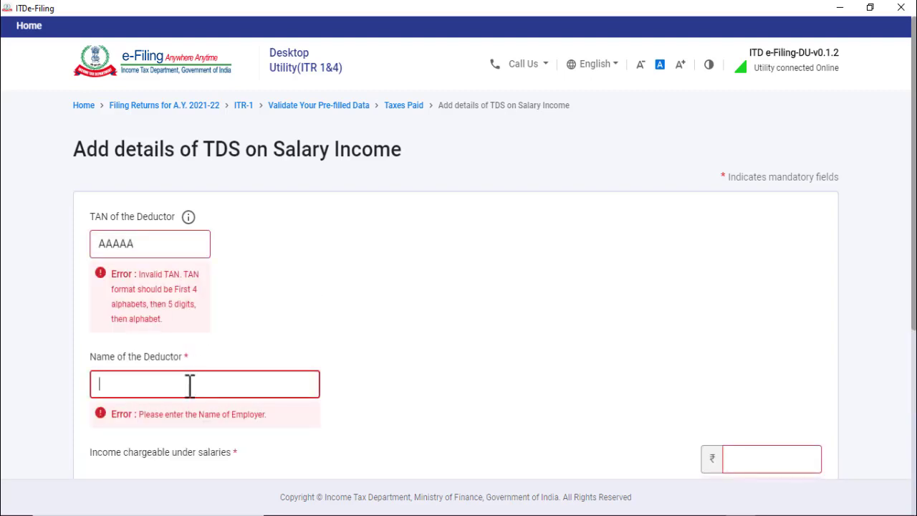
pyautogui.write('SSSSS')
pyautogui.scroll(-3, 619, 311)
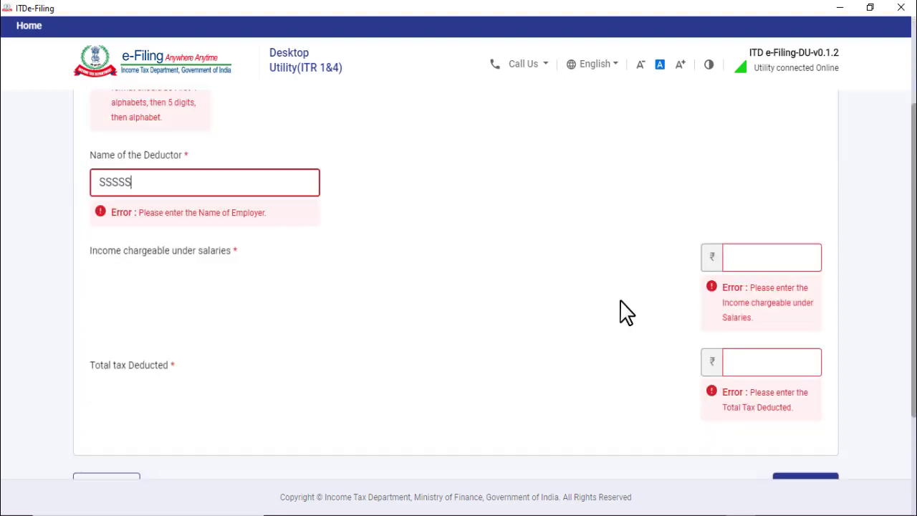
pyautogui.scroll(2, 616, 311)
pyautogui.click(162, 171)
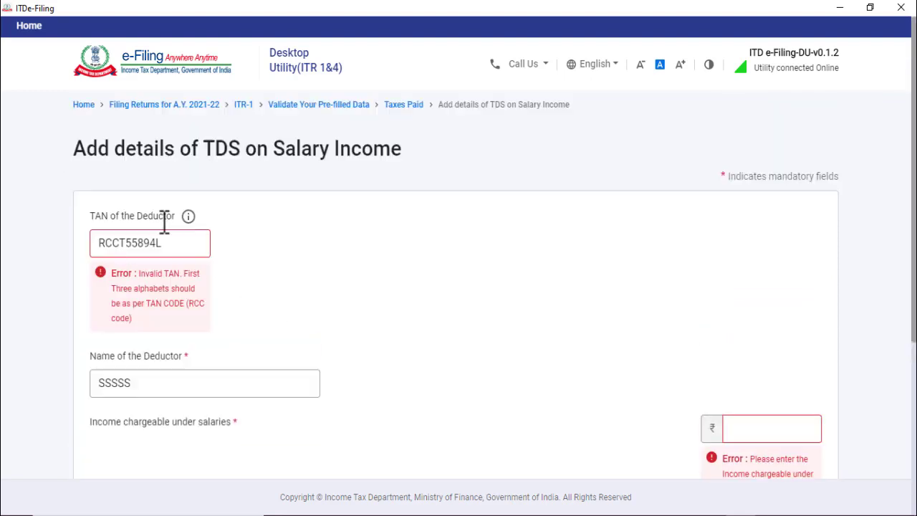
pyautogui.scroll(-2, 165, 222)
pyautogui.click(125, 237)
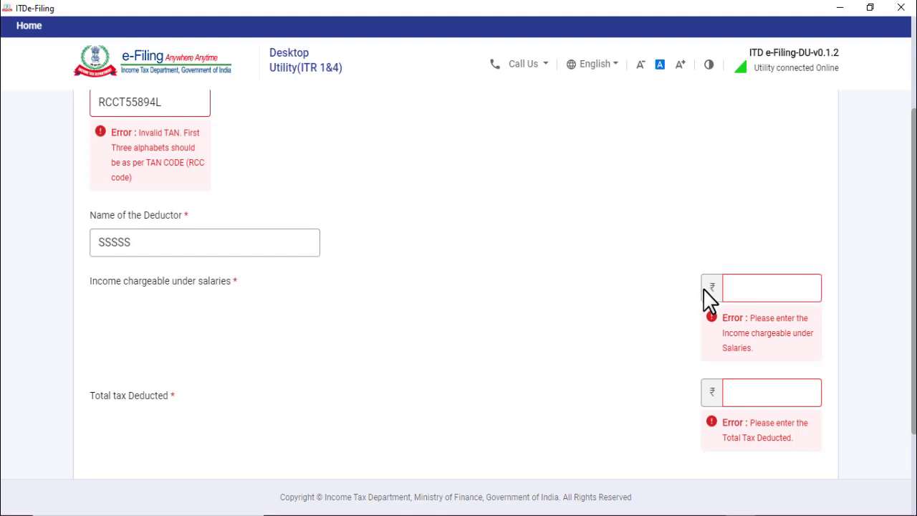
# Enter 72,000 as income chargeable under salaries and 25800 as total tax deducted, and submit the TDS entry
pyautogui.click(723, 288)
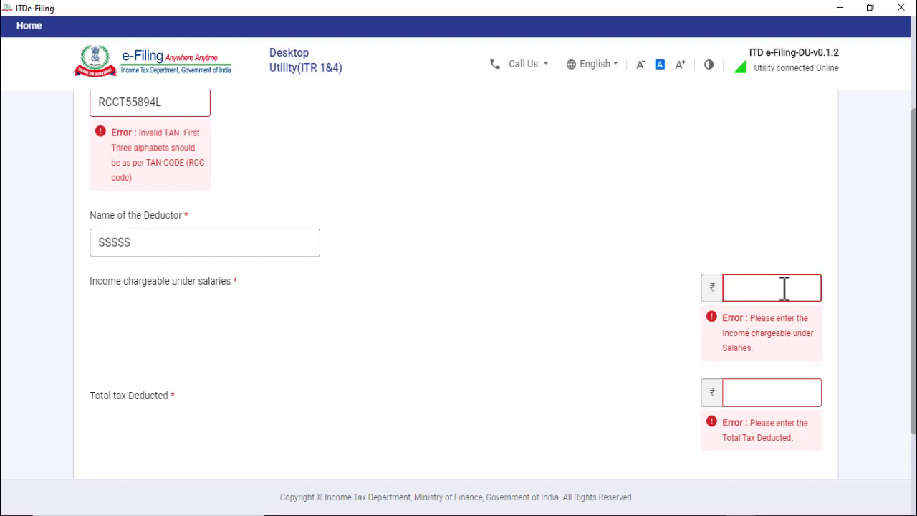
pyautogui.write('7')
pyautogui.write('2,')
pyautogui.write('000')
pyautogui.press('Tab')
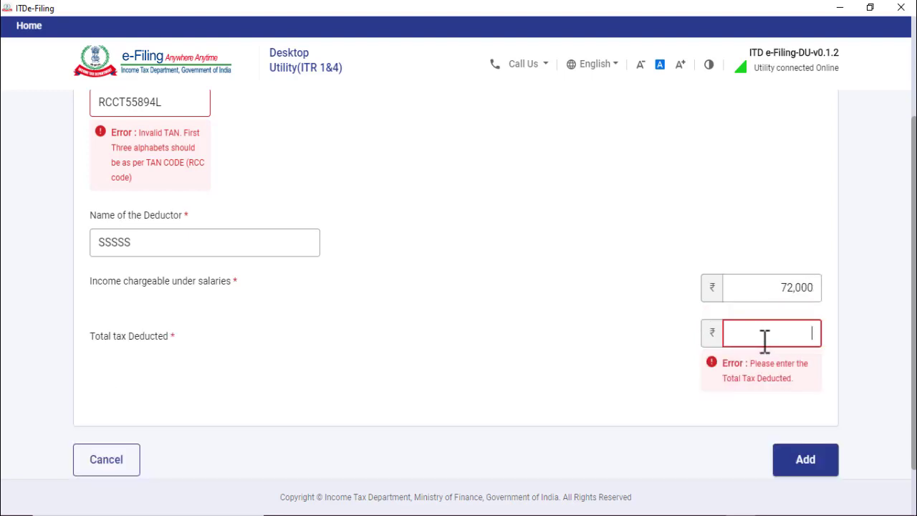
pyautogui.write('25800')
pyautogui.click(798, 462)
# Confirm the taxes paid details and open the Total Tax Liability section from the return summary
pyautogui.scroll(-1, 281, 268)
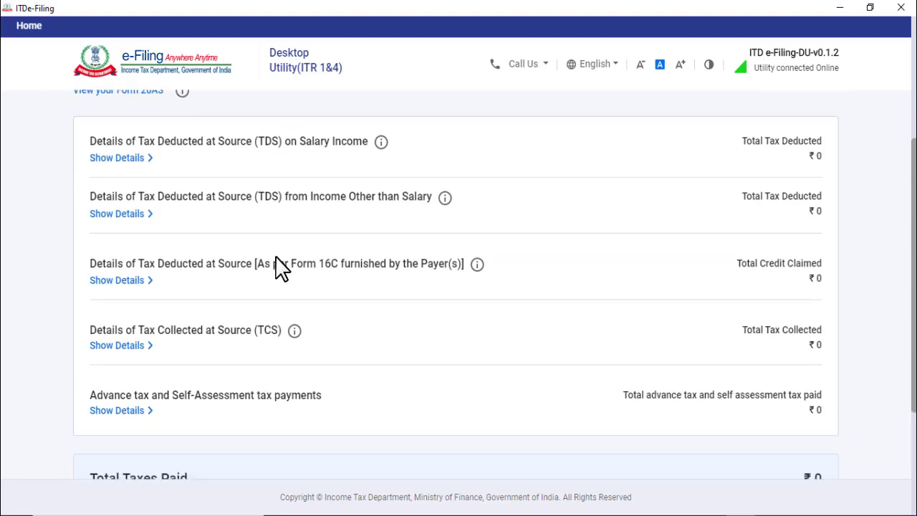
pyautogui.scroll(-3, 282, 269)
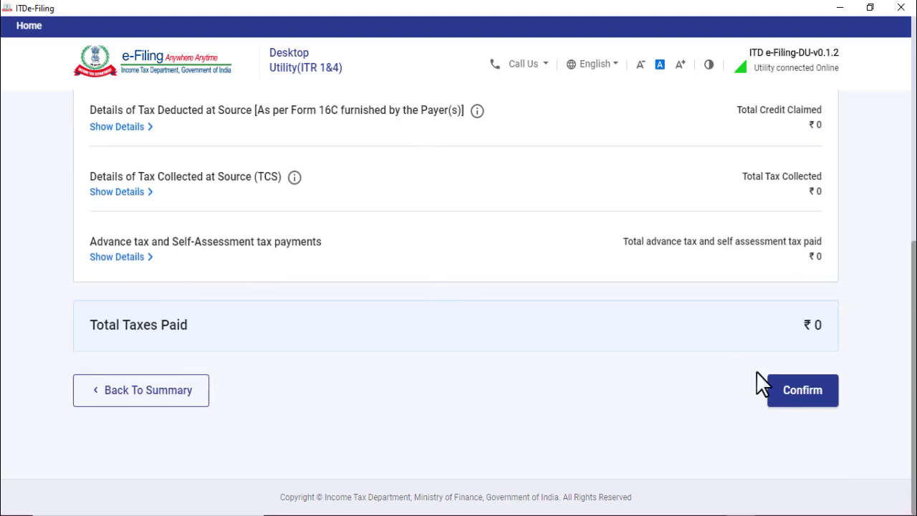
pyautogui.click(803, 391)
pyautogui.scroll(-5, 504, 343)
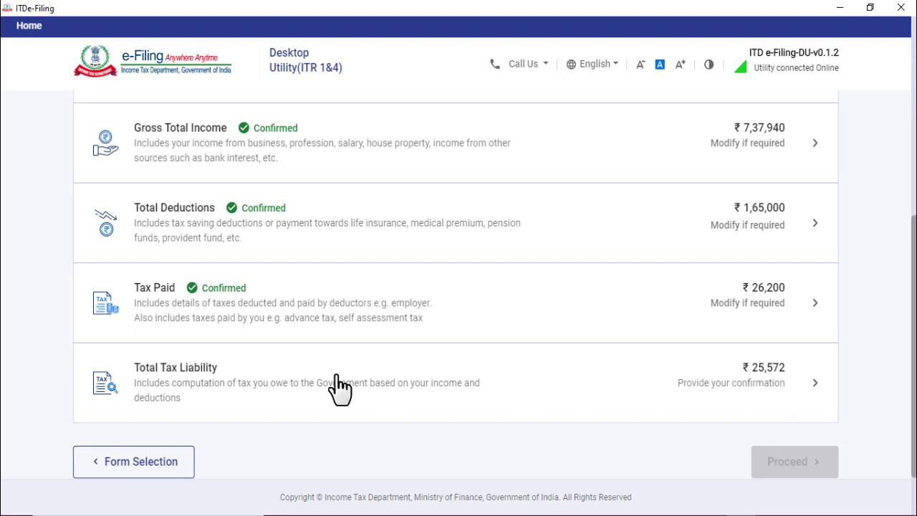
pyautogui.click(416, 390)
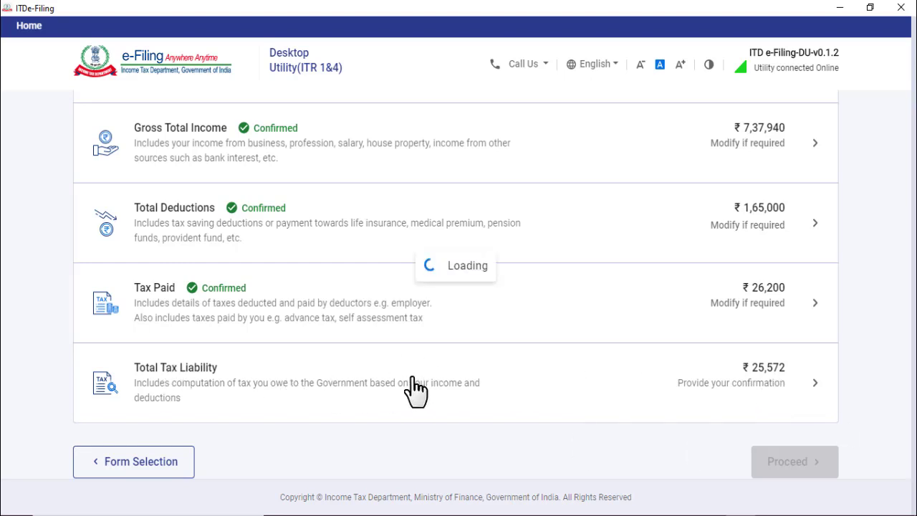
# Review the computation of income and tax, including the detailed breakdown of Total Tax, Fee and Interest
pyautogui.scroll(-4, 445, 375)
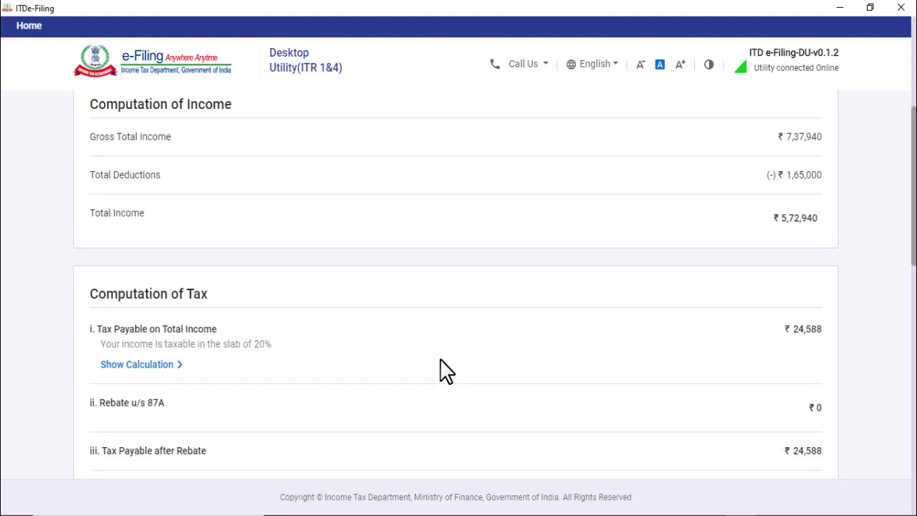
pyautogui.scroll(2, 440, 370)
pyautogui.scroll(-3, 379, 260)
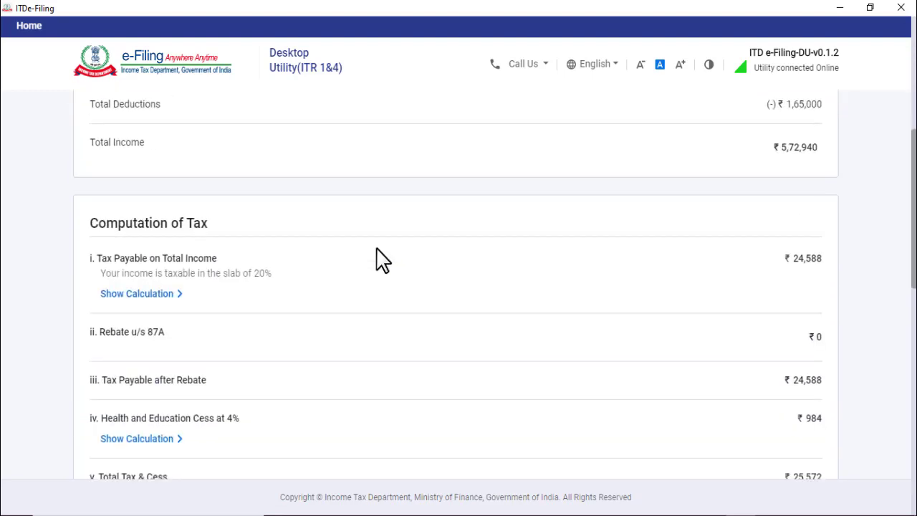
pyautogui.scroll(-10, 379, 260)
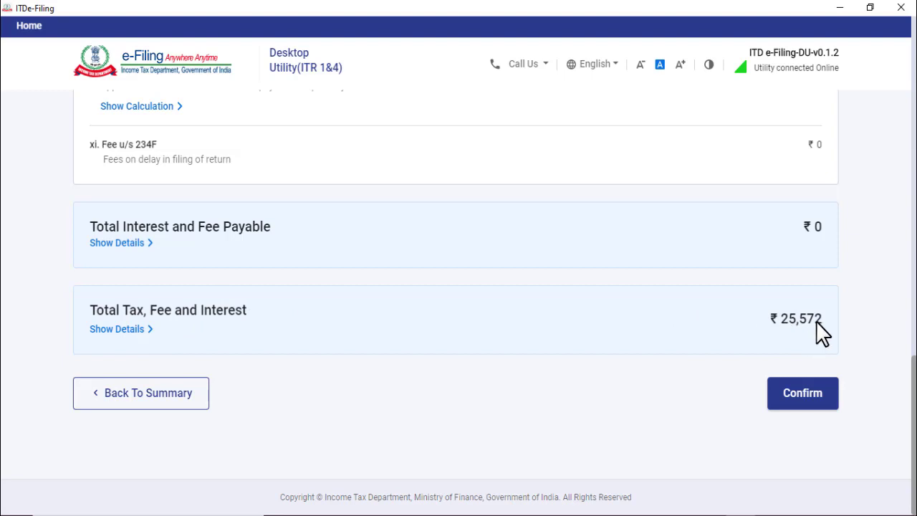
pyautogui.click(107, 329)
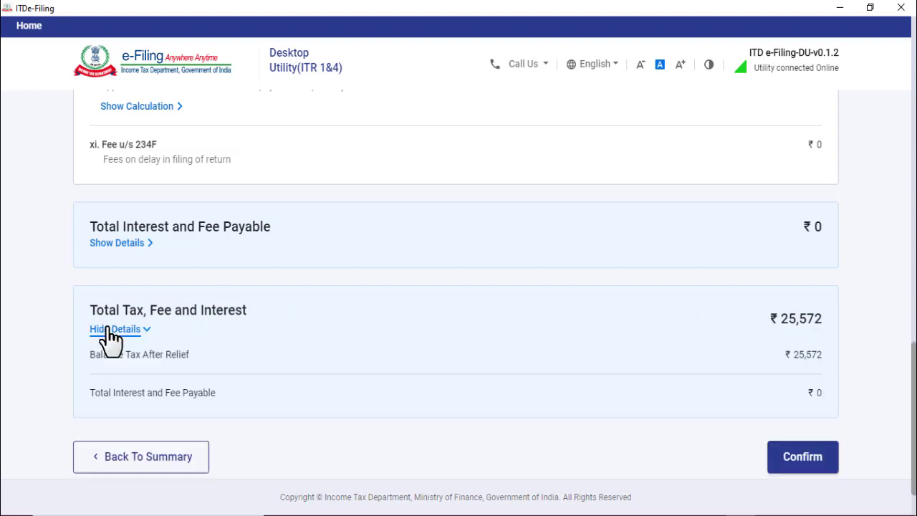
pyautogui.scroll(-2, 477, 322)
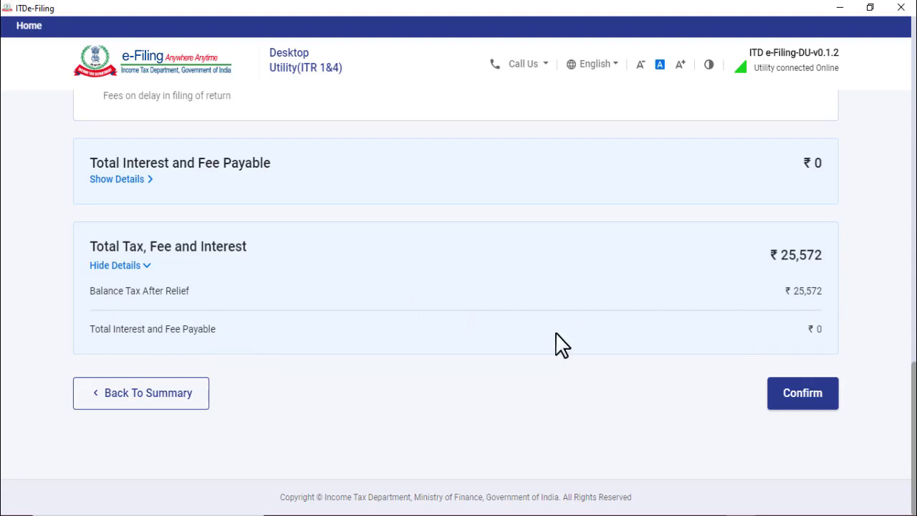
pyautogui.scroll(2, 560, 342)
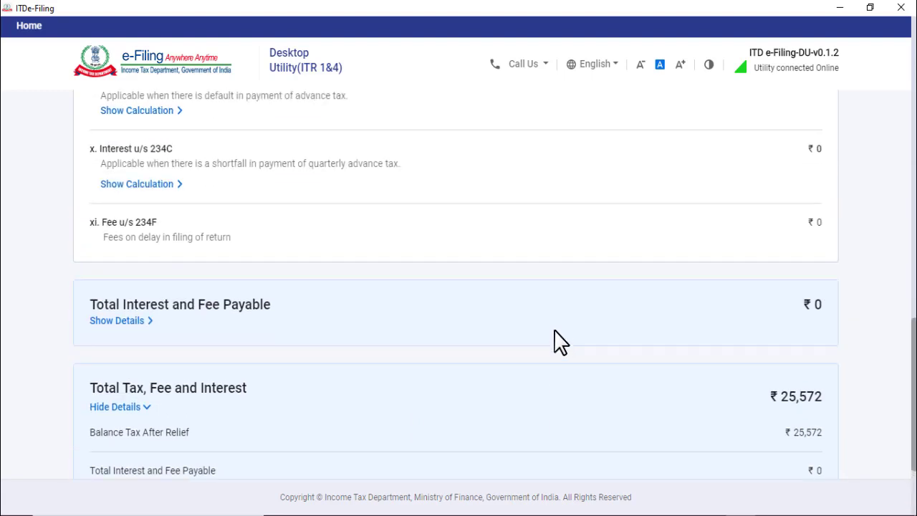
pyautogui.scroll(1, 557, 342)
pyautogui.scroll(-3, 560, 344)
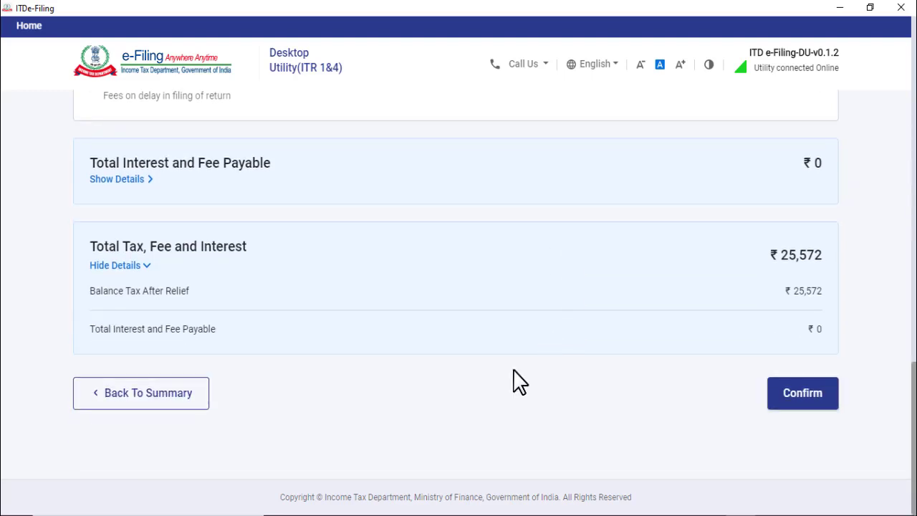
# Confirm the Total Tax Liability section and proceed from the return summary to the tax summary
pyautogui.click(803, 398)
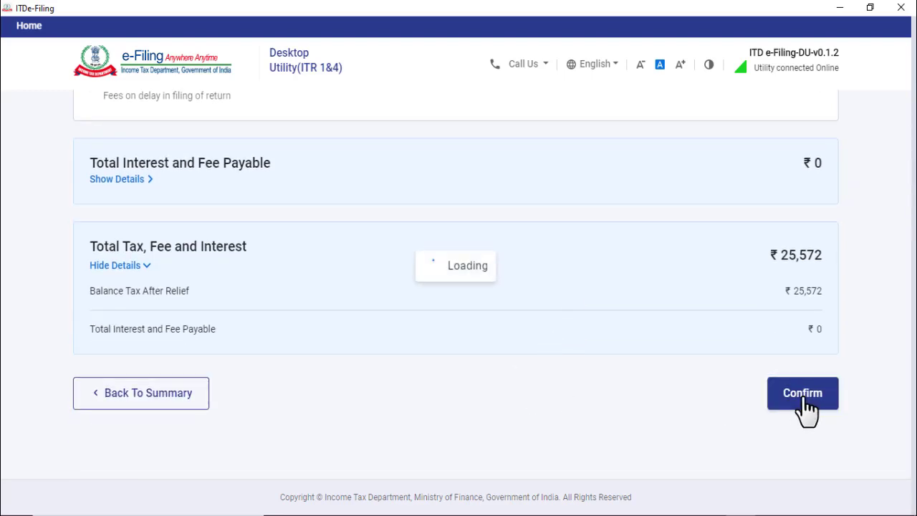
pyautogui.scroll(-3, 488, 348)
pyautogui.scroll(-3, 488, 350)
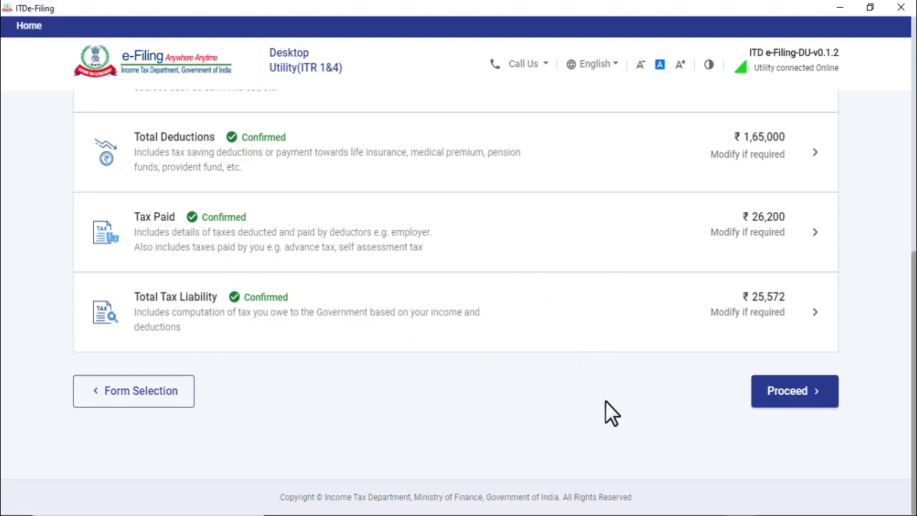
pyautogui.click(814, 400)
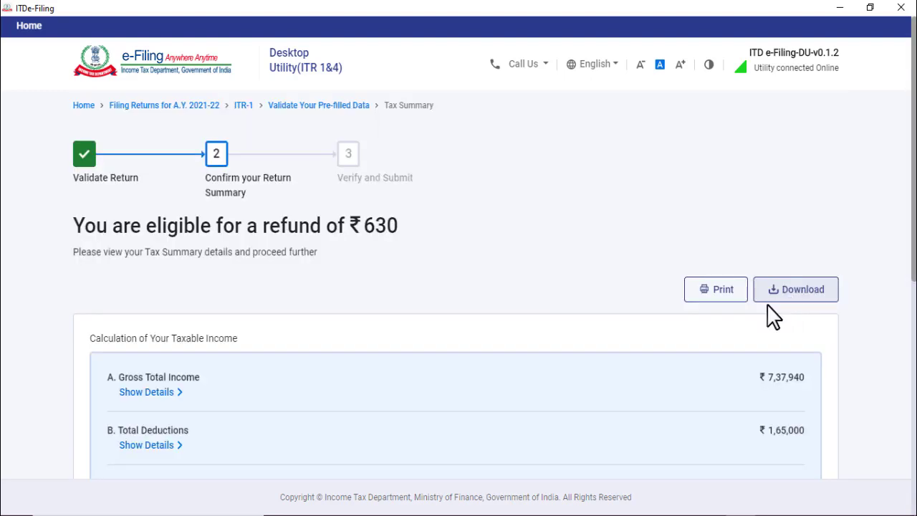
# Show the details of Gross Total Income and Total Deductions in the taxable income calculation
pyautogui.scroll(-1, 490, 311)
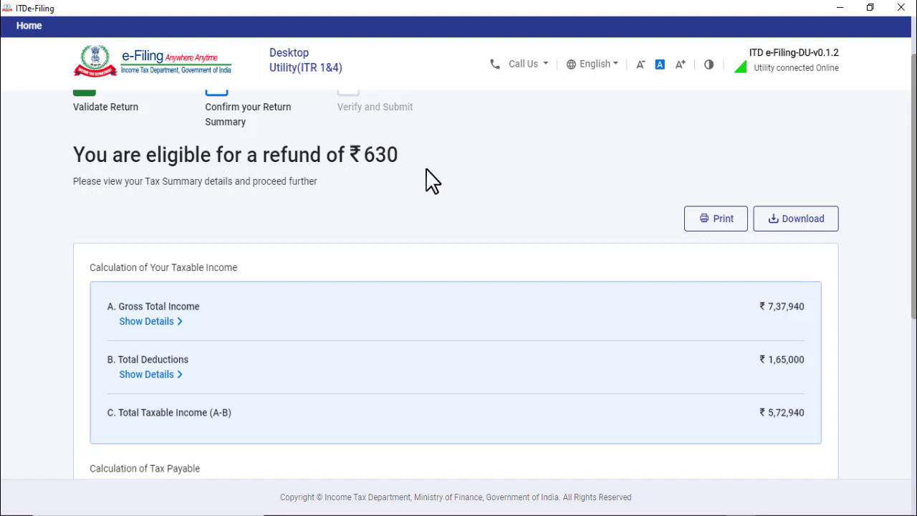
pyautogui.scroll(-1, 402, 171)
pyautogui.scroll(1, 396, 180)
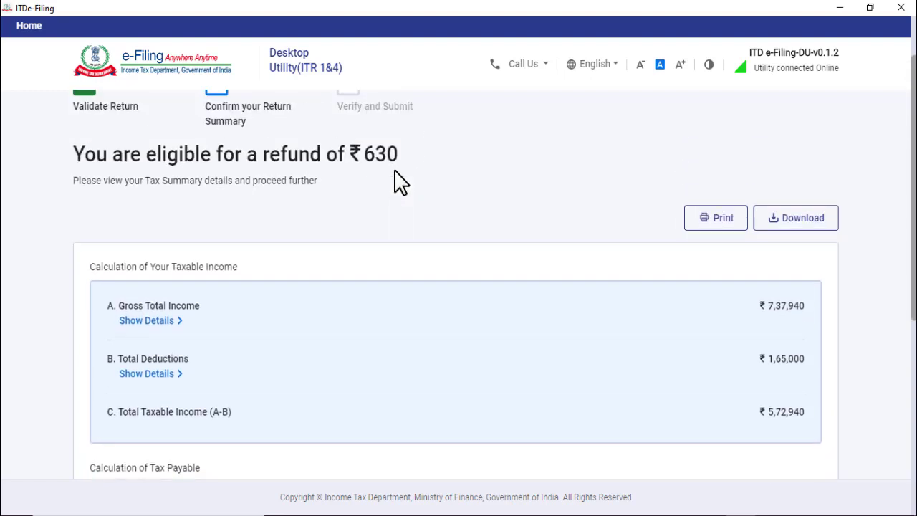
pyautogui.scroll(1, 258, 197)
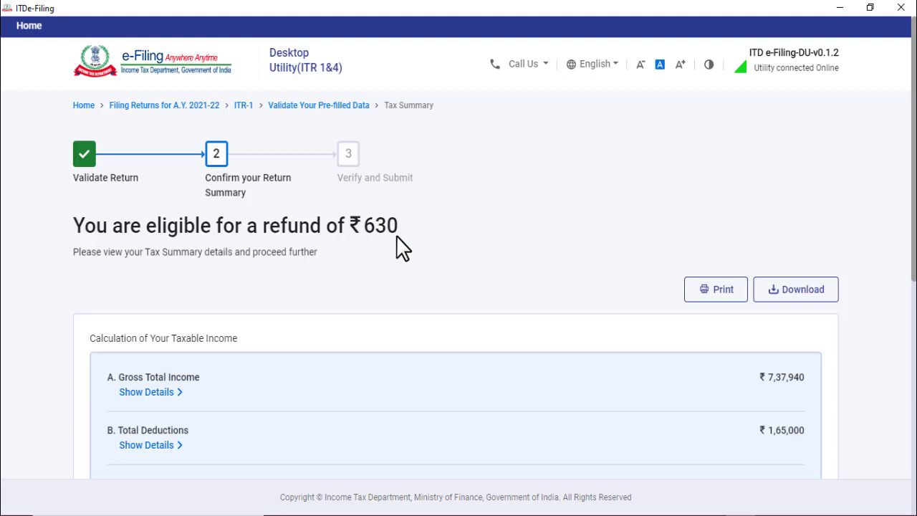
pyautogui.scroll(-2, 398, 247)
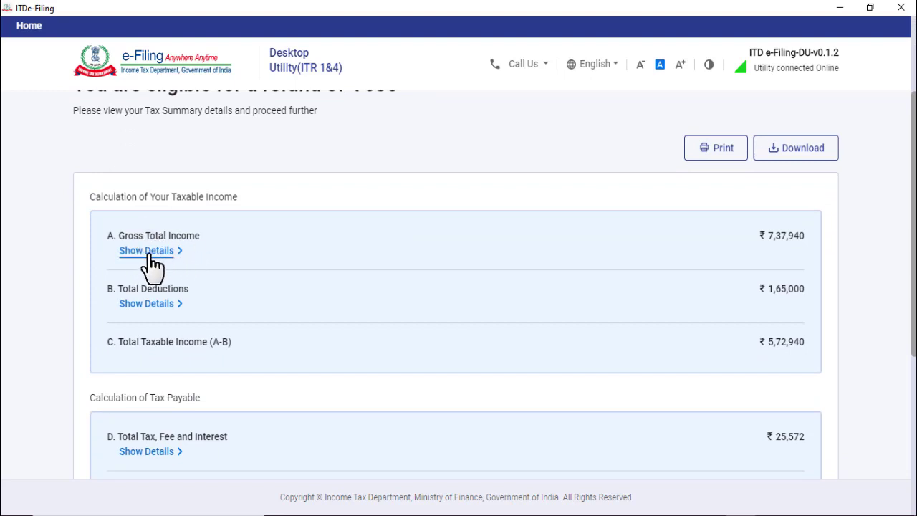
pyautogui.click(156, 255)
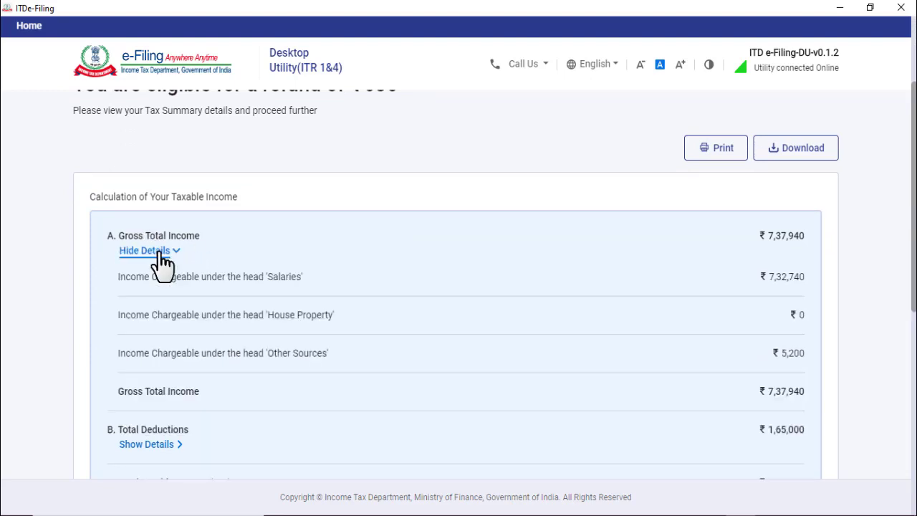
pyautogui.scroll(-1, 159, 253)
pyautogui.scroll(-2, 154, 301)
pyautogui.click(147, 304)
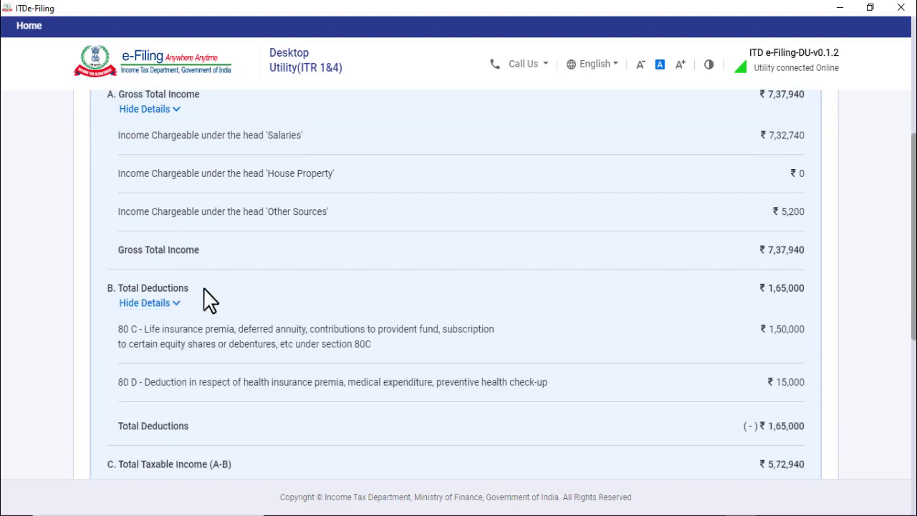
# Show the details of Total Tax, Fee and Interest and of Total Tax Paid in the tax payable calculation
pyautogui.scroll(-3, 203, 299)
pyautogui.scroll(-3, 215, 282)
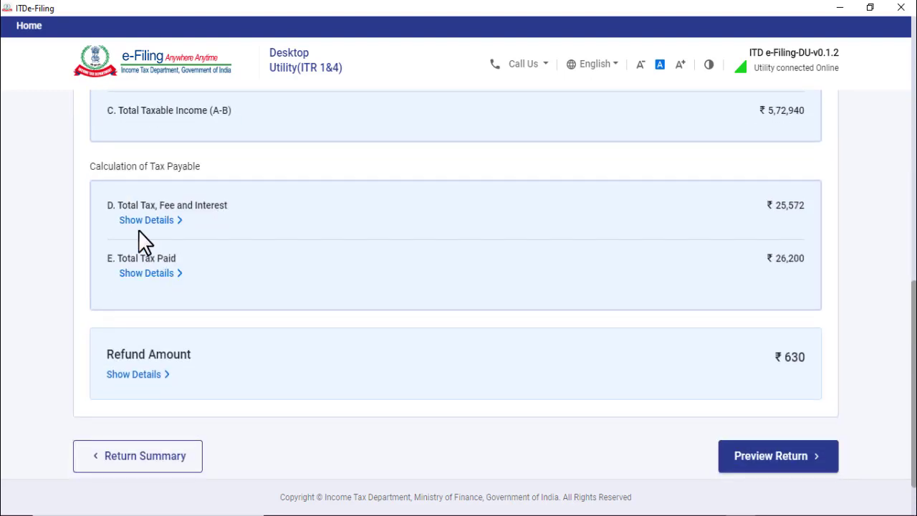
pyautogui.click(142, 222)
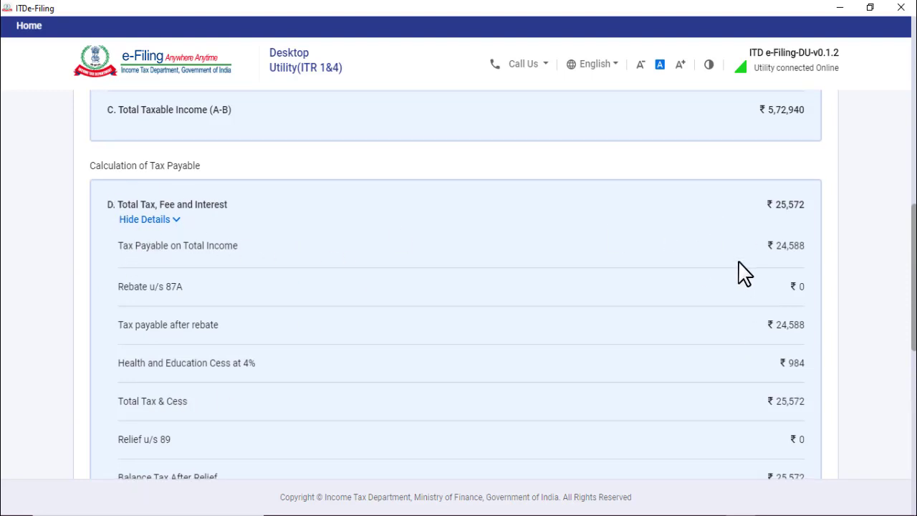
pyautogui.scroll(-8, 745, 272)
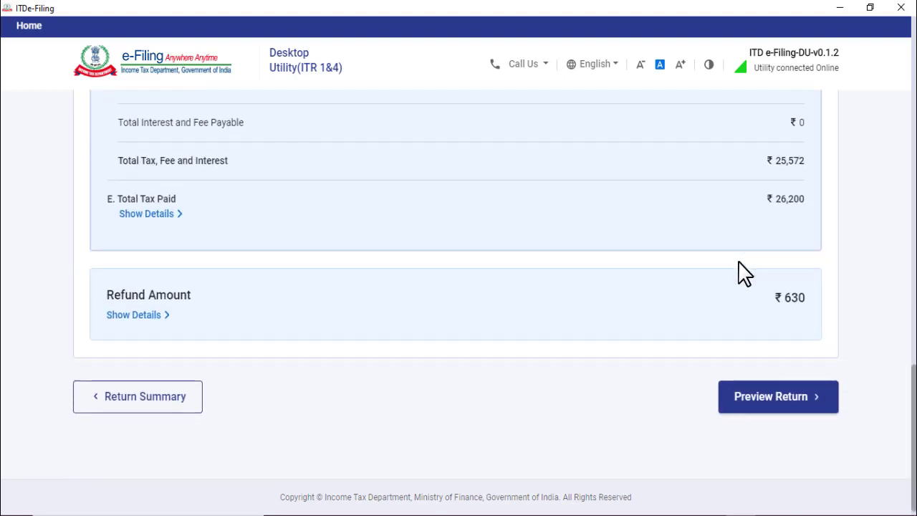
pyautogui.click(143, 213)
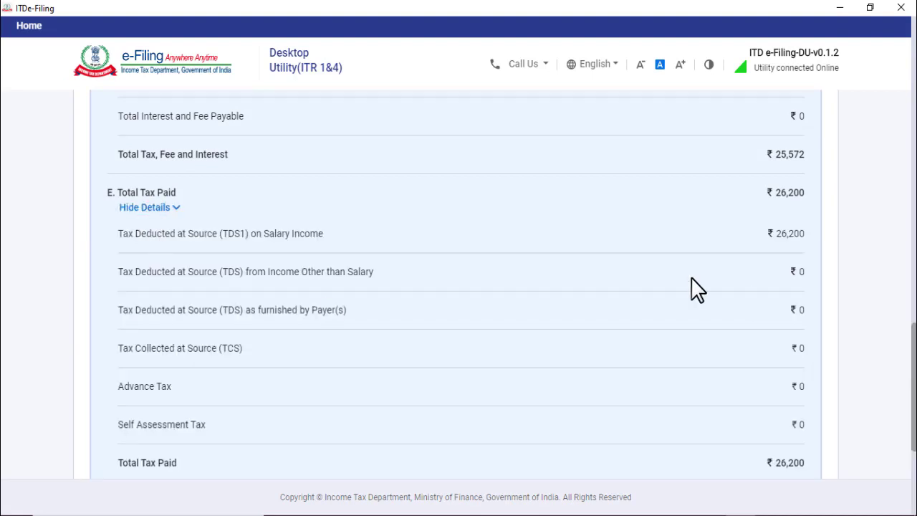
# Show the details behind the Refund Amount at the end of the tax summary
pyautogui.scroll(-5, 680, 281)
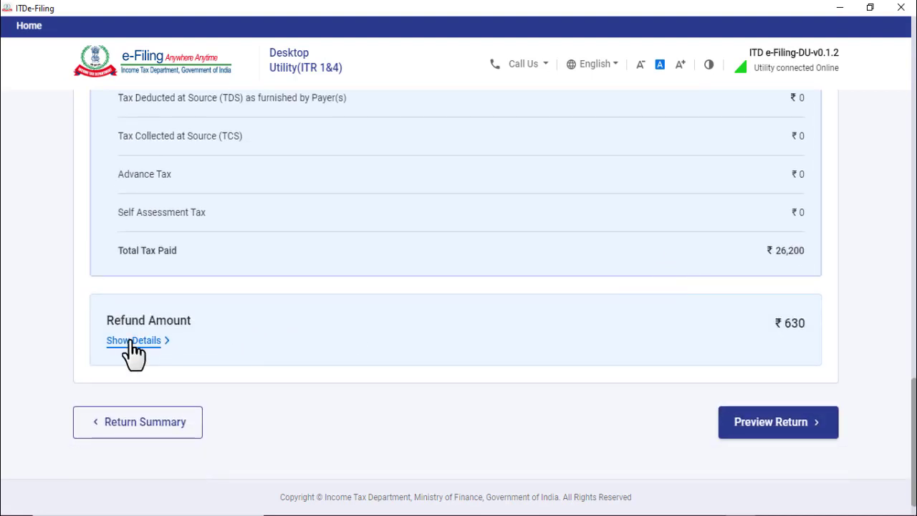
pyautogui.click(131, 342)
pyautogui.scroll(-3, 573, 329)
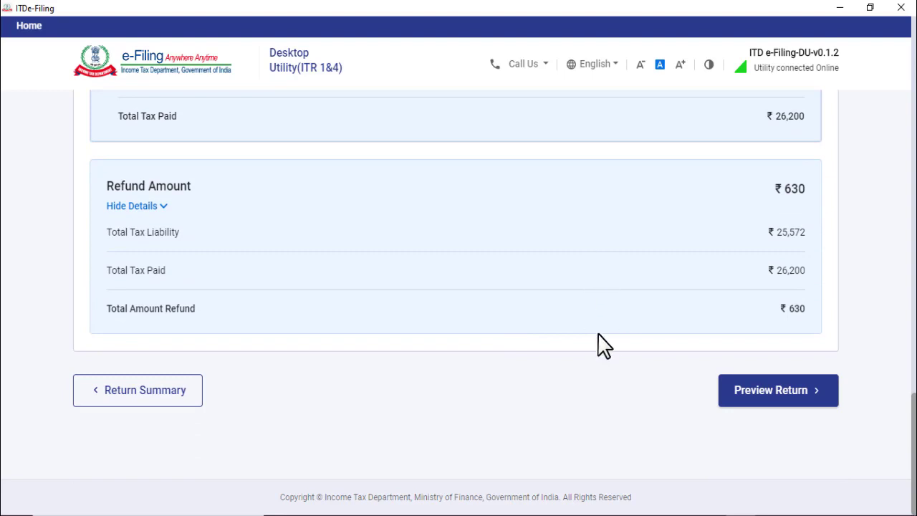
# Examine the expanded tax summary, comparing income, deductions, tax liability, tax paid and the refund amount
pyautogui.scroll(2, 617, 324)
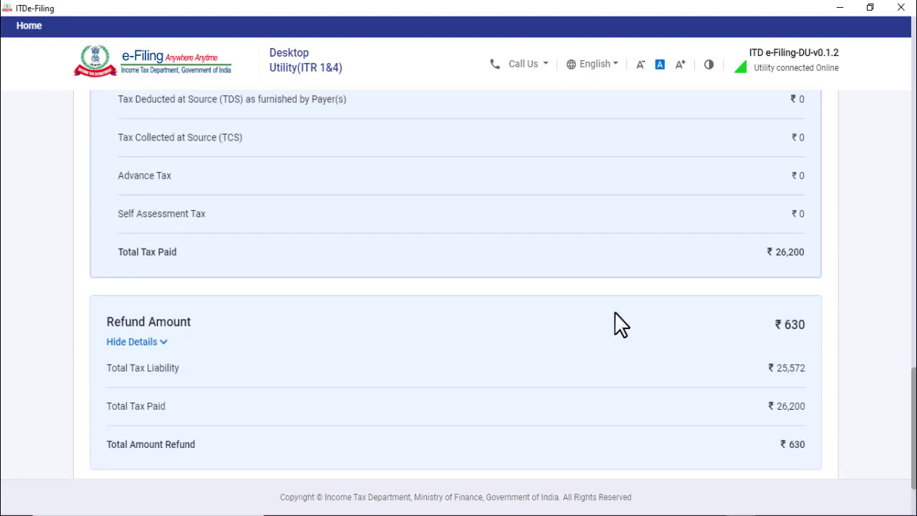
pyautogui.scroll(3, 617, 324)
pyautogui.scroll(-5, 616, 326)
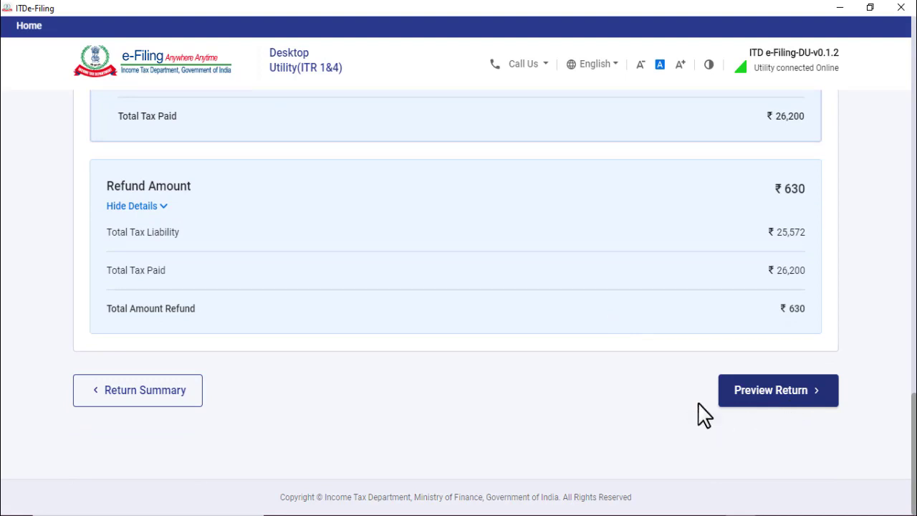
pyautogui.scroll(5, 638, 381)
pyautogui.scroll(10, 638, 381)
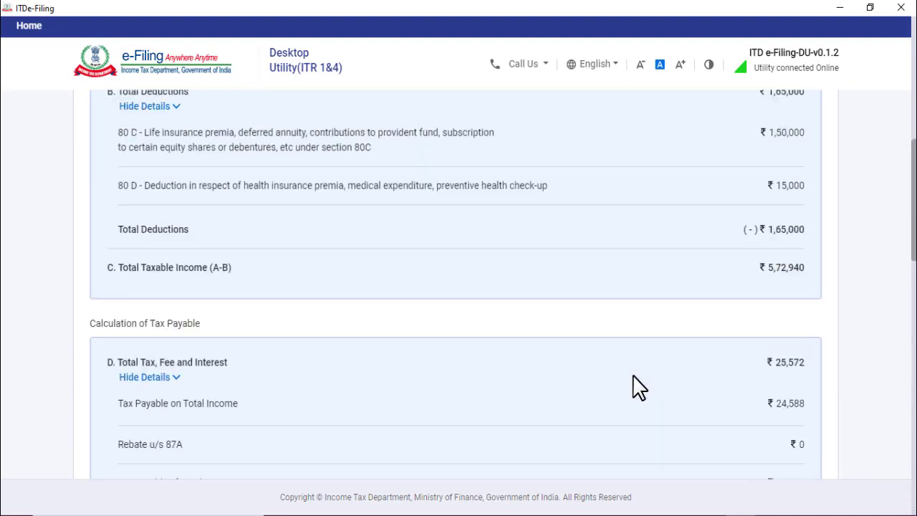
pyautogui.scroll(-2, 639, 386)
pyautogui.scroll(-14, 634, 387)
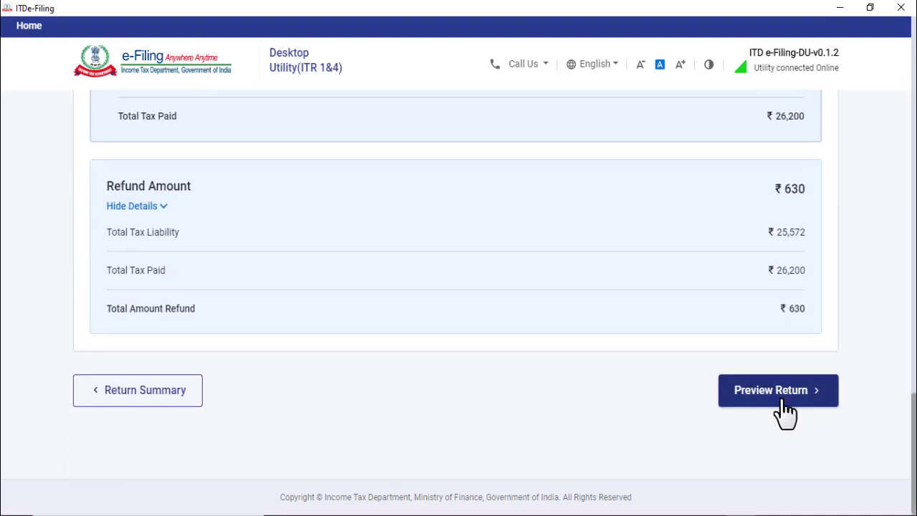
pyautogui.scroll(7, 595, 397)
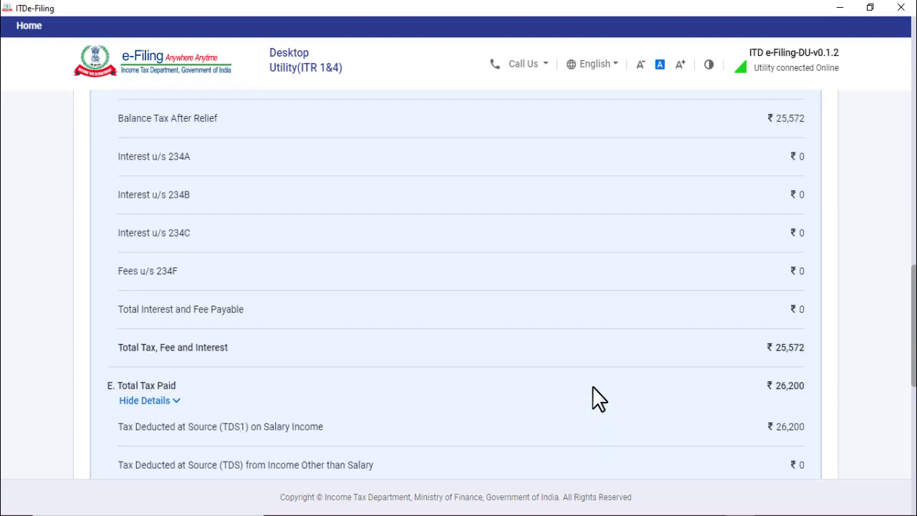
pyautogui.scroll(12, 599, 399)
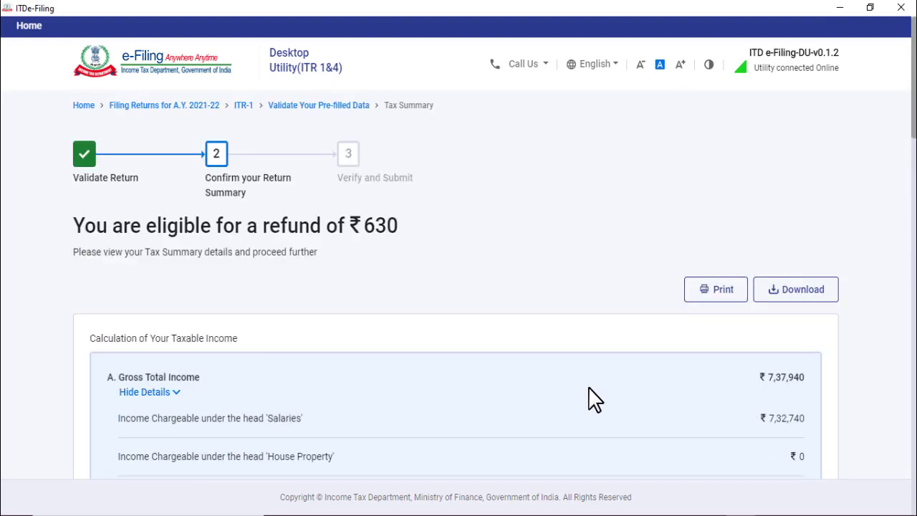